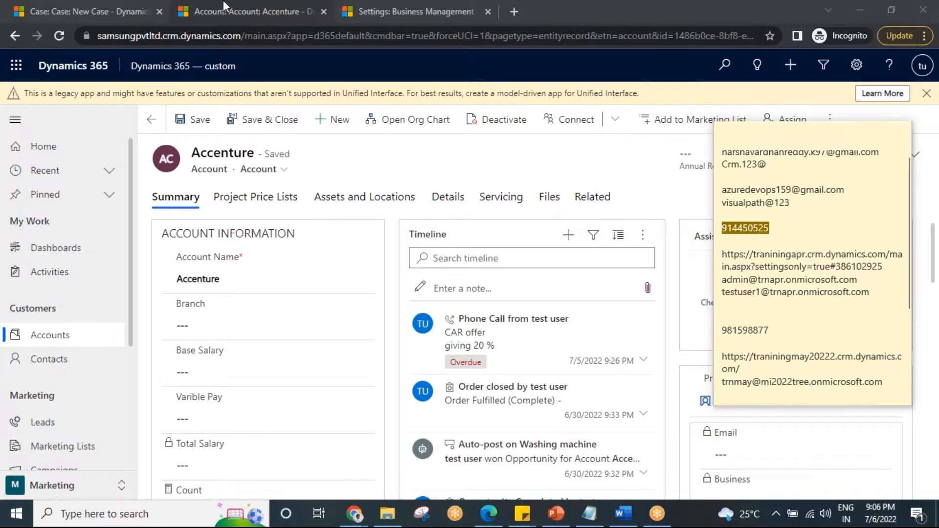
left_click(285, 8)
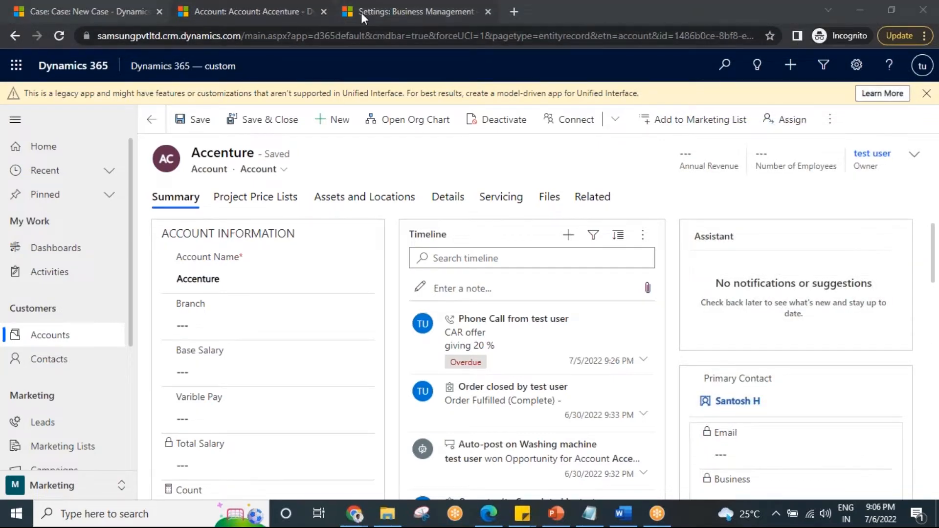
left_click(360, 12)
left_click(274, 11)
left_click(365, 9)
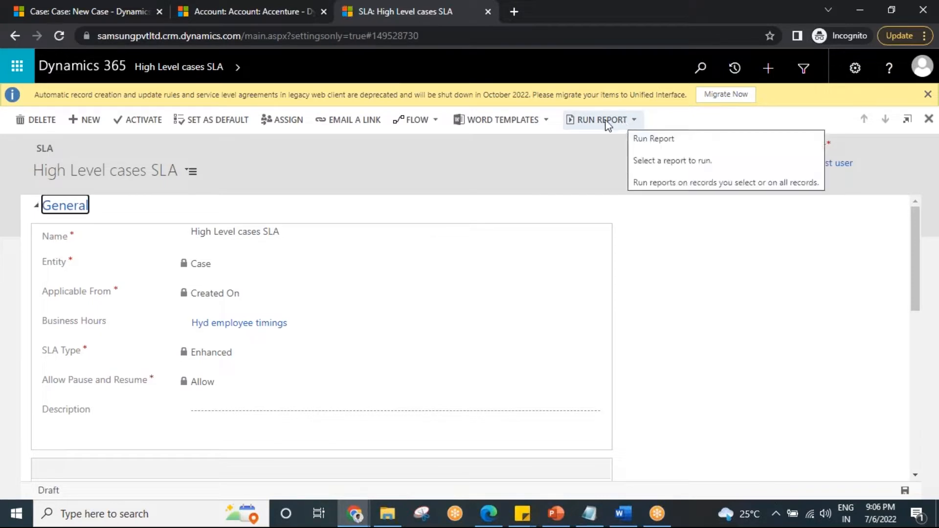
- Open the Service information required case from the active cases list and show its Enhanced SLA Details
left_click(74, 8)
left_click(697, 54)
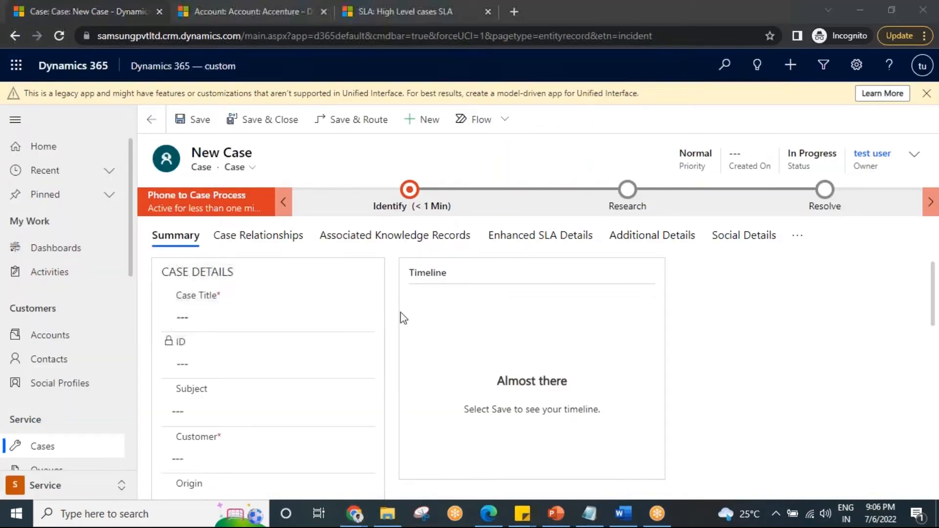
left_click(196, 317)
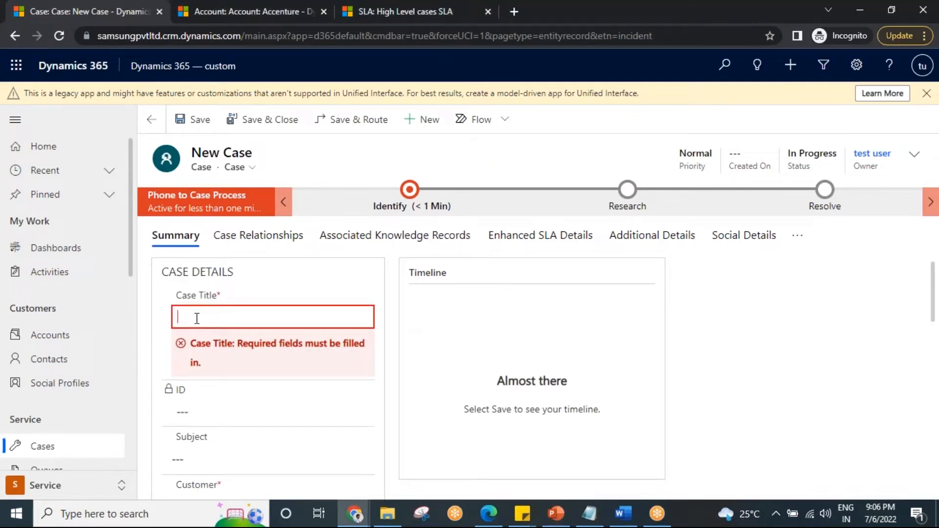
left_click(49, 450)
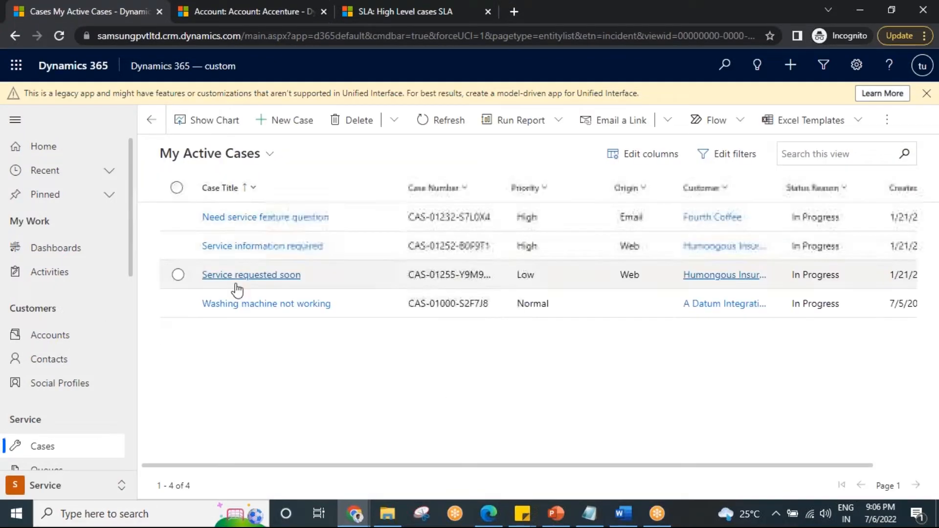
left_click(332, 248)
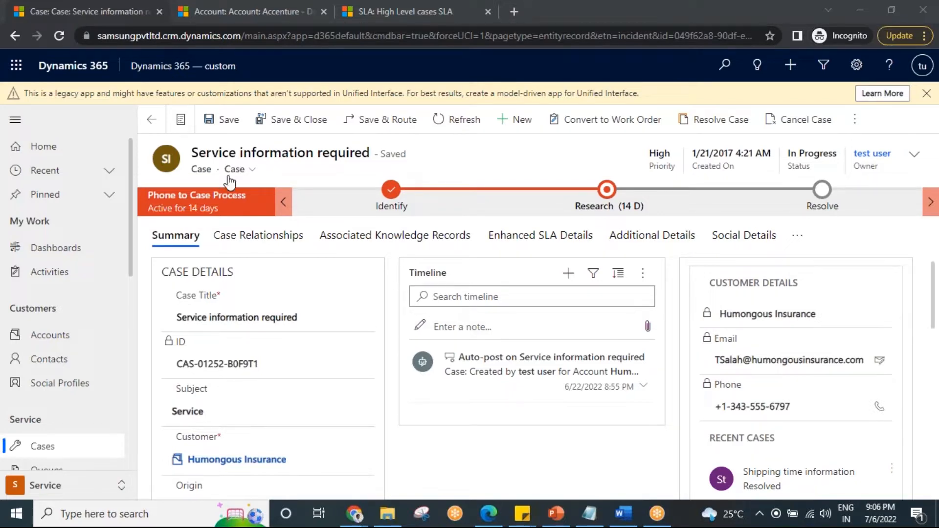
left_click(535, 237)
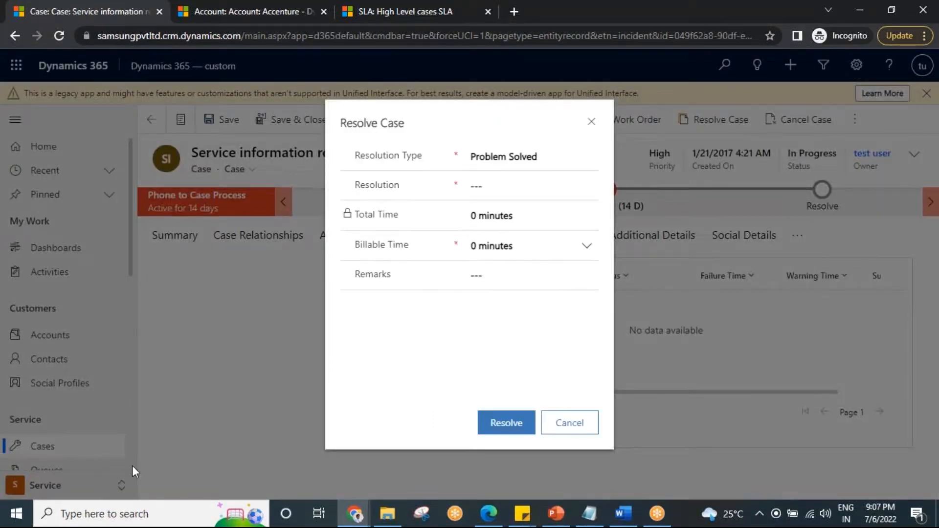
- Resolve the Service information required case as Problem Solved with the resolution text gdfgfd
left_click(510, 428)
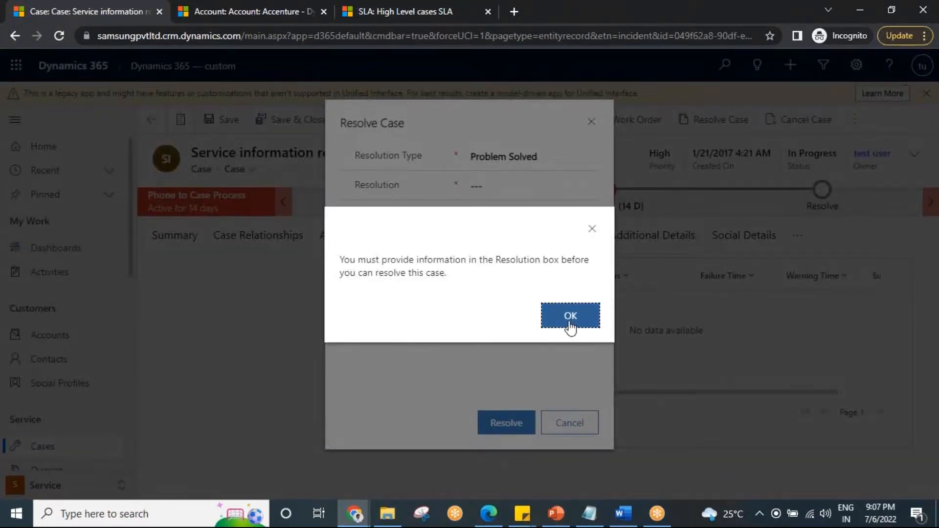
left_click(570, 323)
left_click(499, 189)
type("gdfgfd")
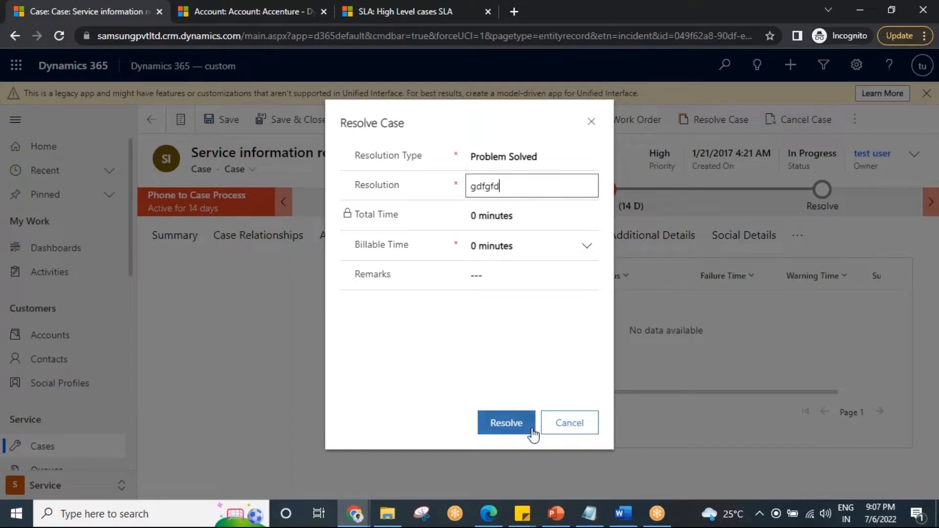
left_click(501, 434)
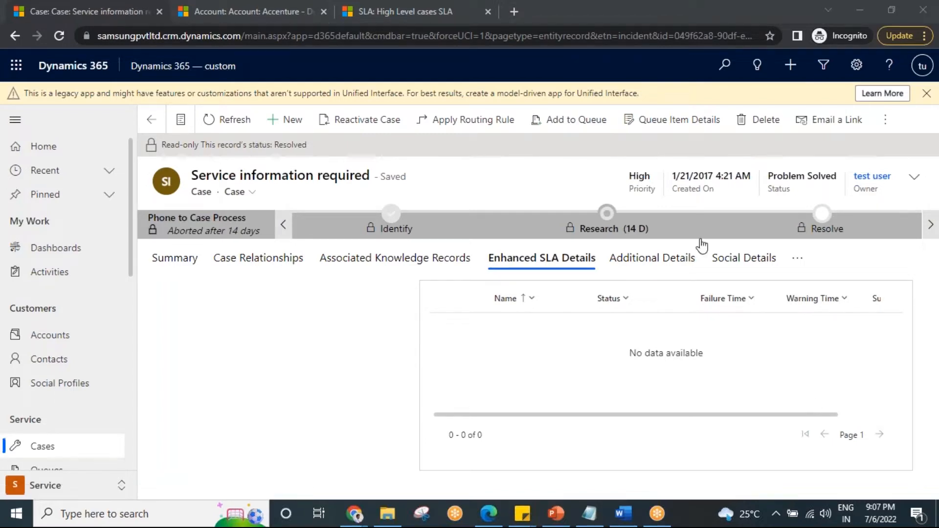
- Return to the High Level cases SLA record and go to its SLA Items list
left_click(383, 4)
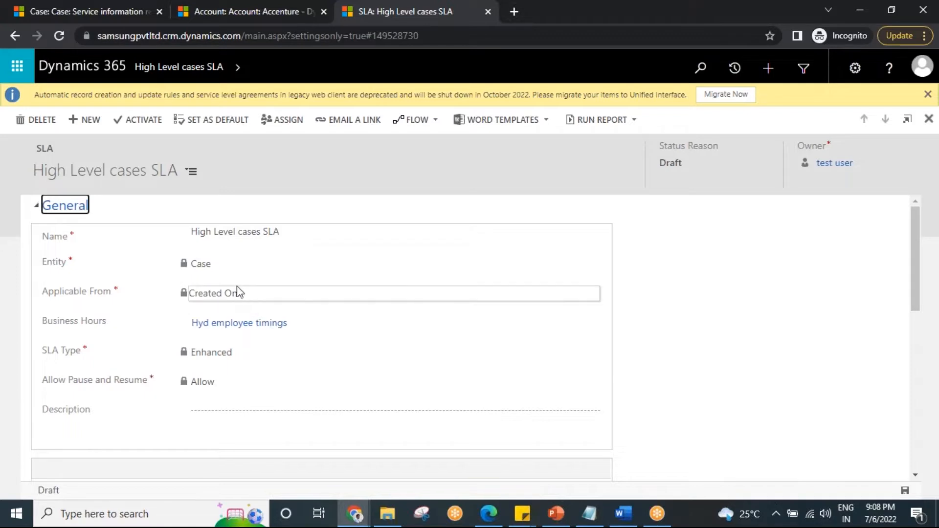
scroll(290, 342, "down", 4)
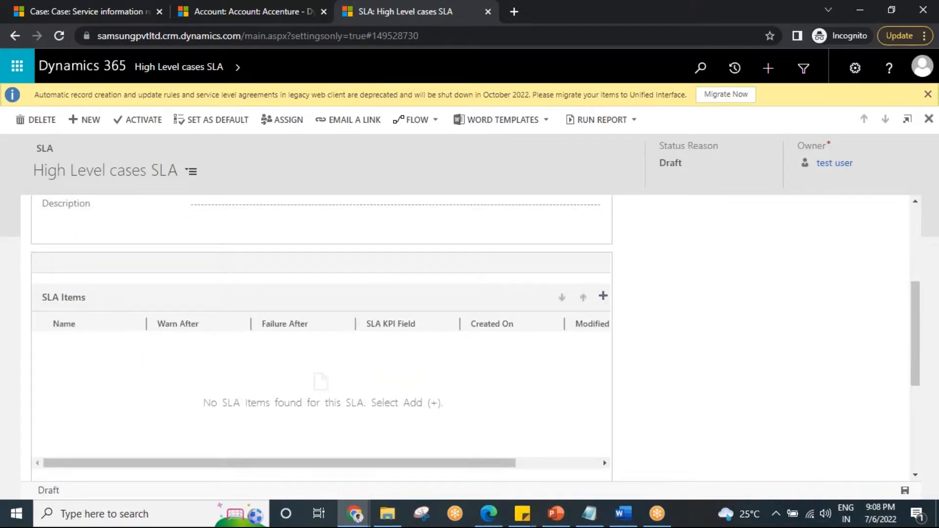
left_click(603, 297)
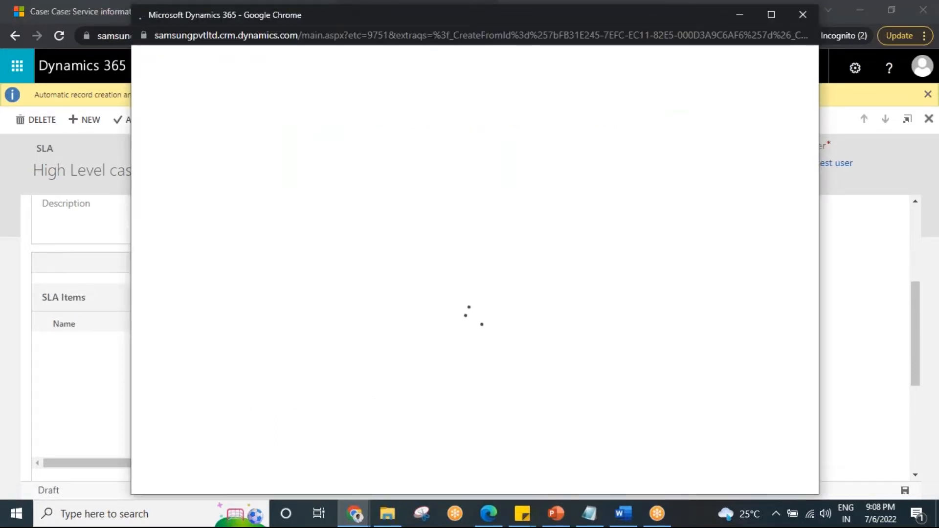
double_click(300, 14)
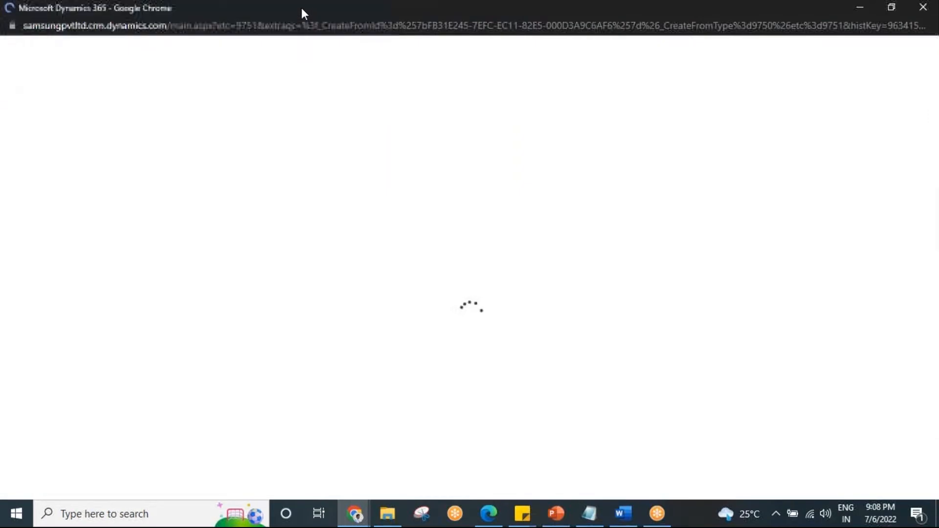
double_click(301, 7)
double_click(303, 10)
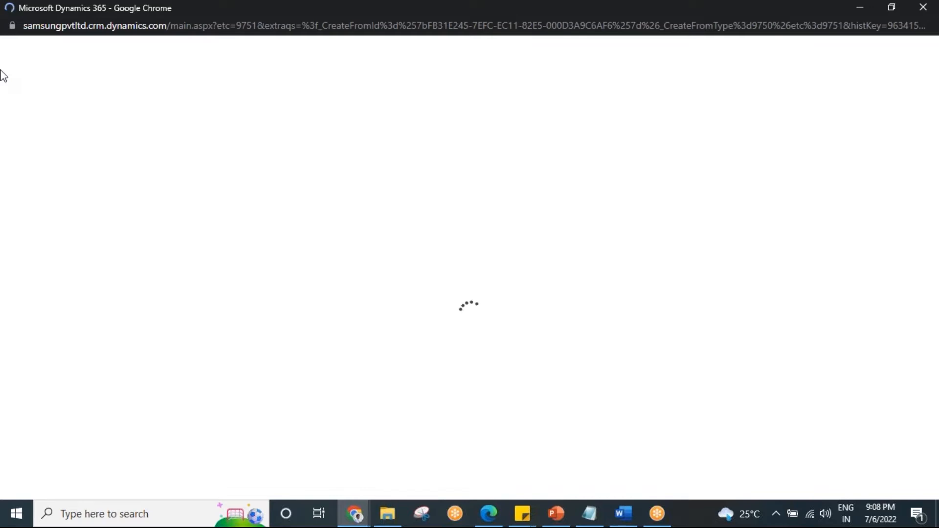
left_click_drag(275, 16, 282, 166)
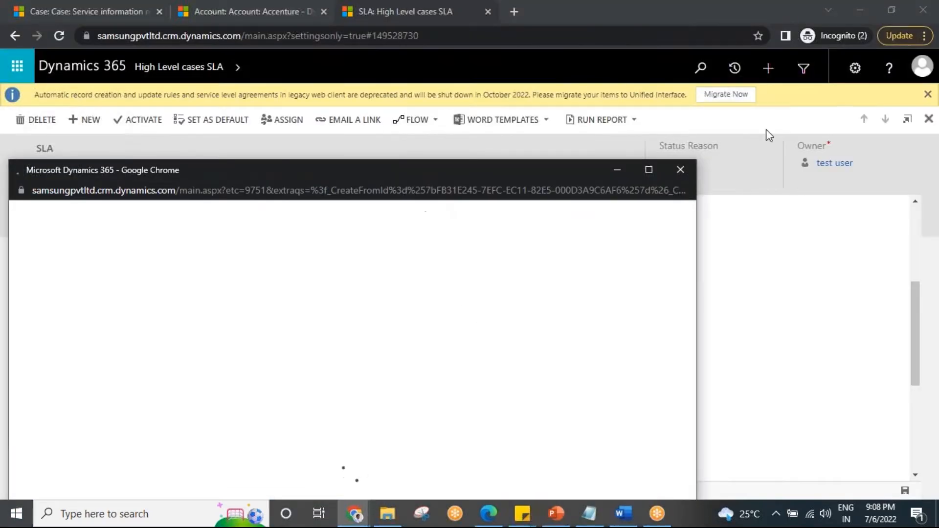
left_click(682, 173)
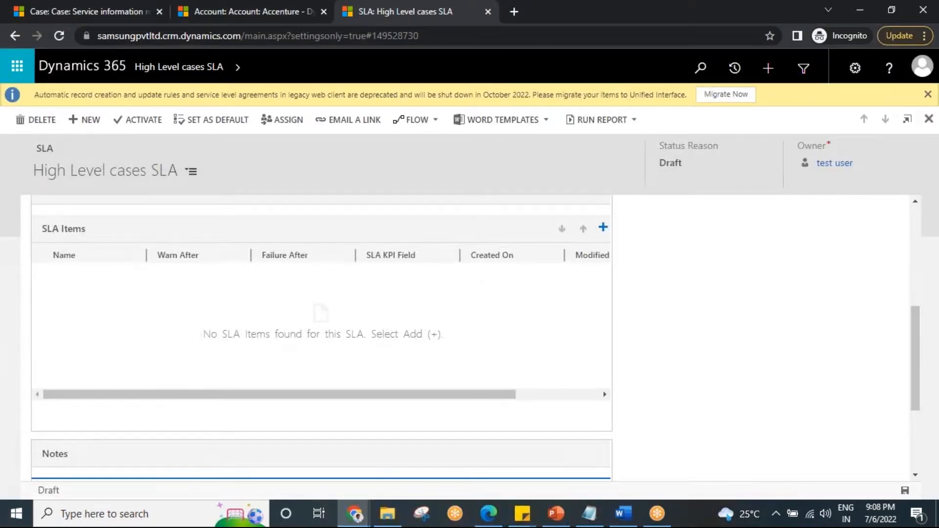
- Start a new SLA item for the High Level cases SLA and name it First Response
left_click(606, 229)
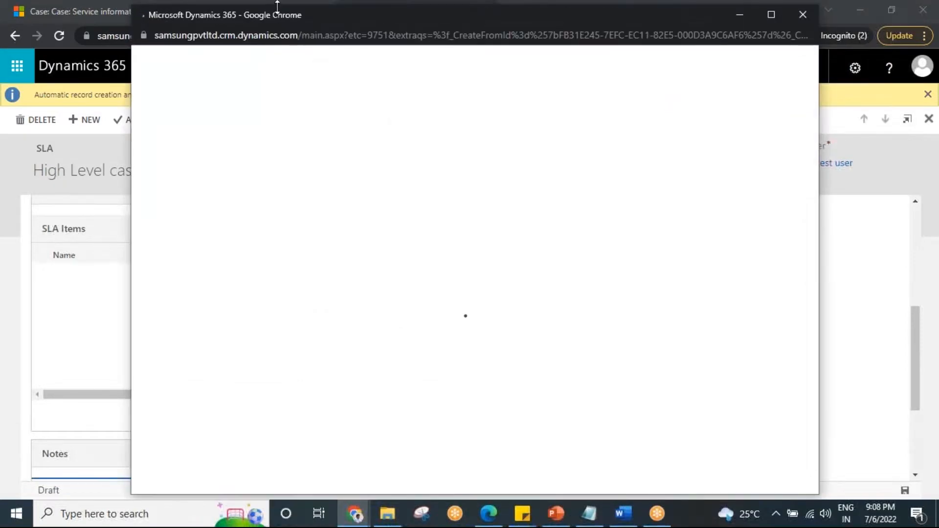
left_click_drag(266, 13, 246, 9)
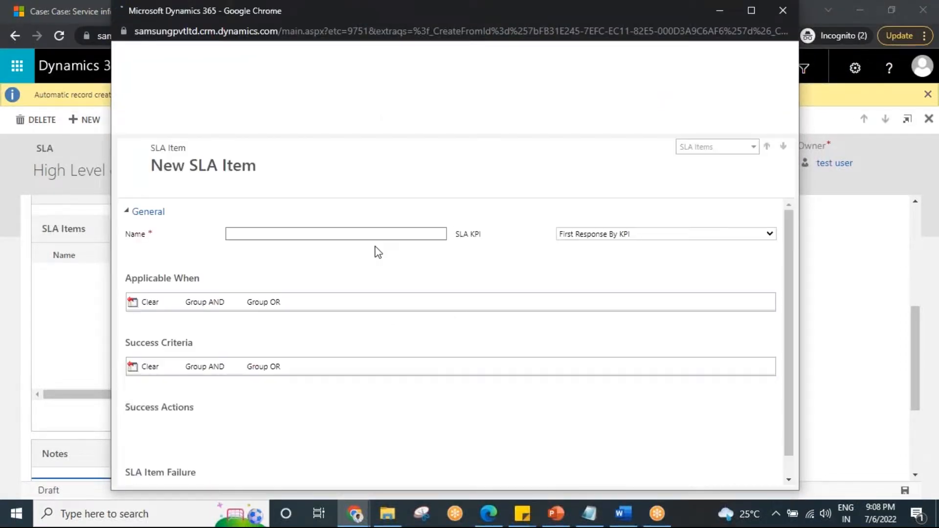
left_click(342, 233)
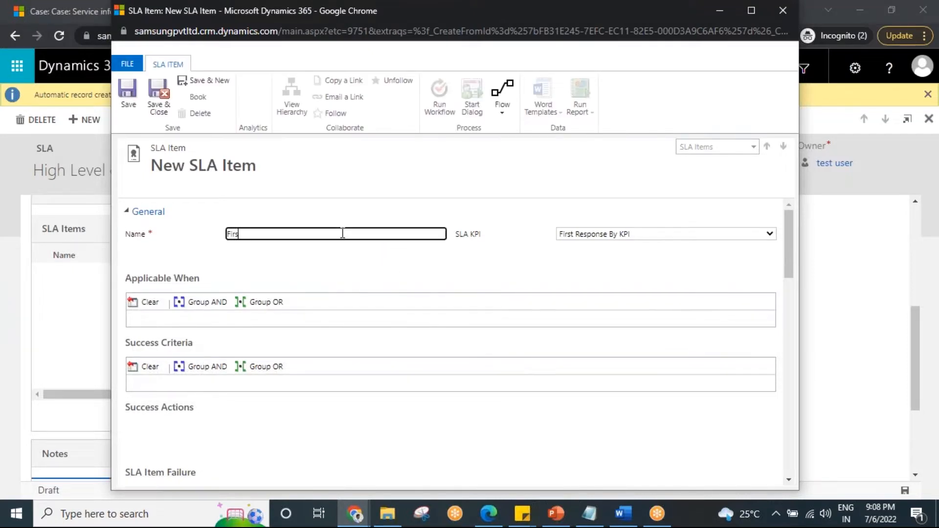
type("First Response")
left_click(587, 235)
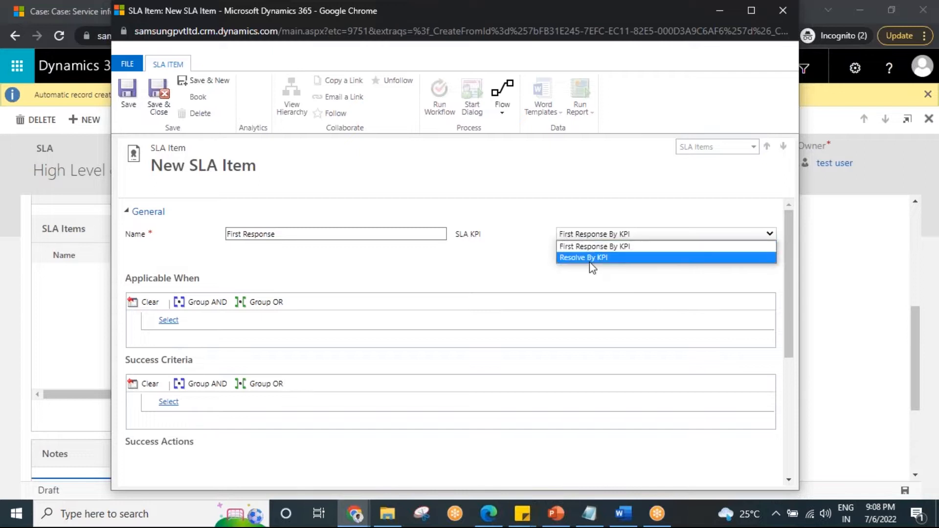
- Switch to Notepad and replace the existing notes with the line Case-----48
left_click(589, 514)
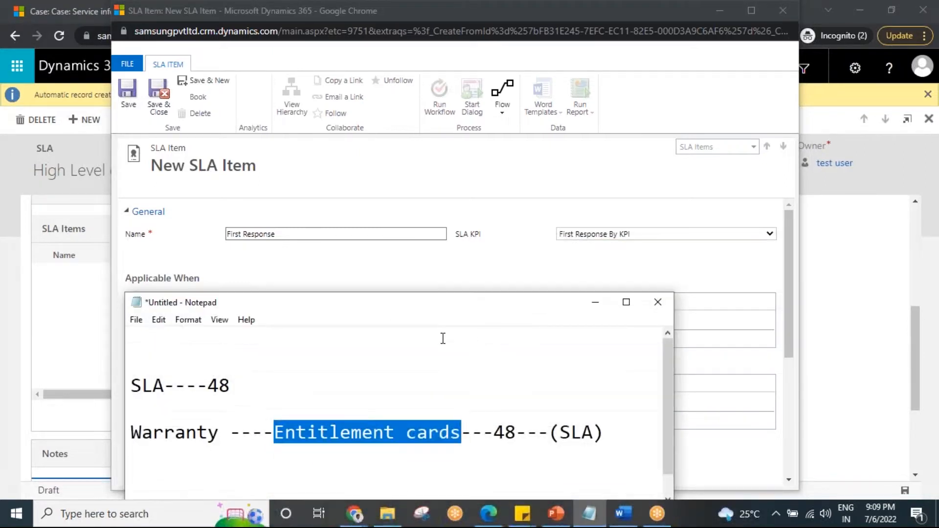
left_click_drag(609, 433, 80, 336)
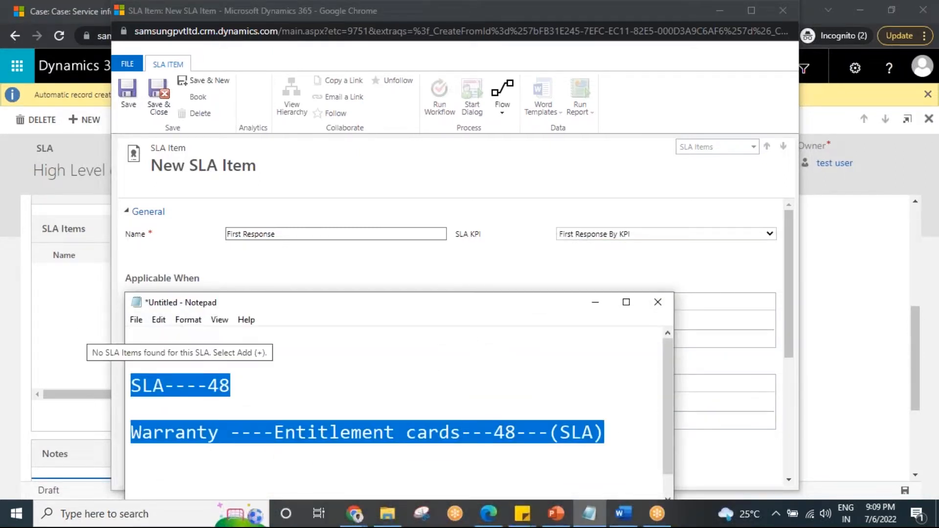
key("BackSpace")
type("Case-----")
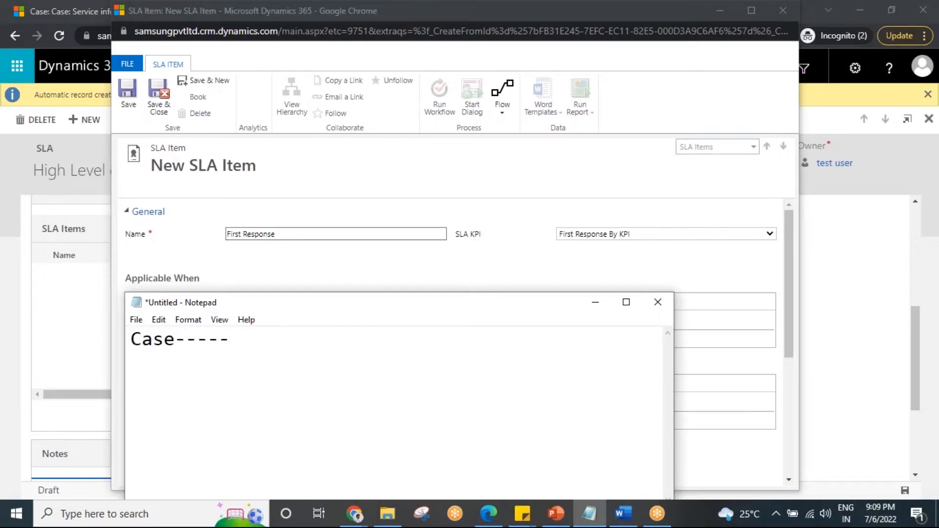
type("48")
key("Return")
key("Return")
- Add the note lines first response----12 and resolu------------48, highlight the first response line, and put the notes away
left_click(150, 390)
type("first ")
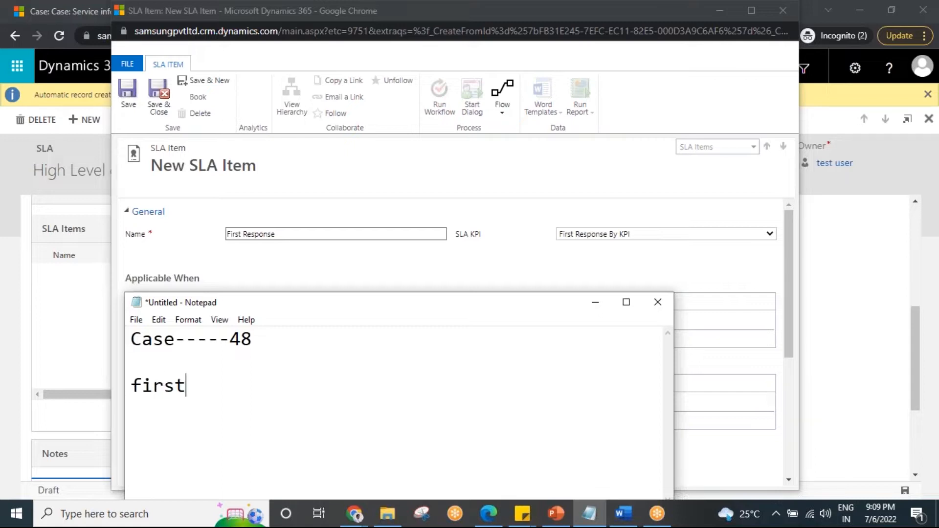
type("respons")
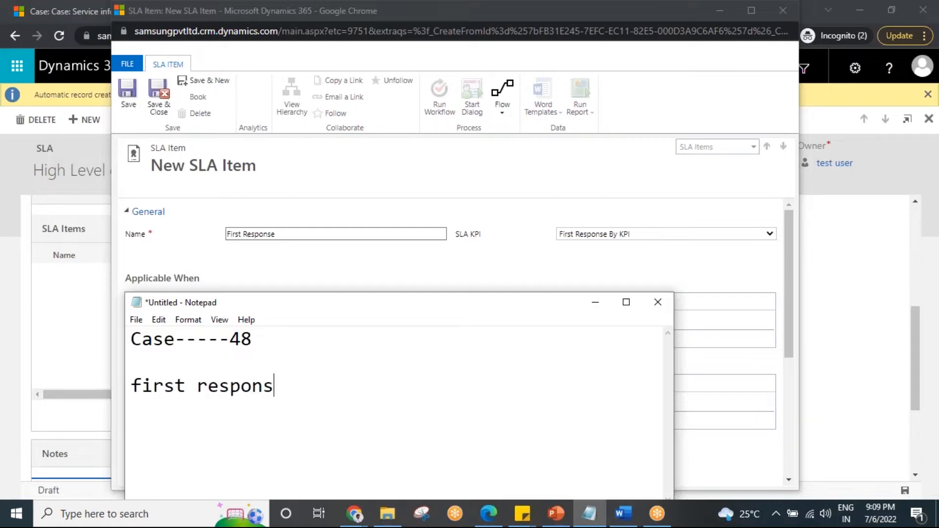
type("e----")
type("12")
key("Return")
type("reso")
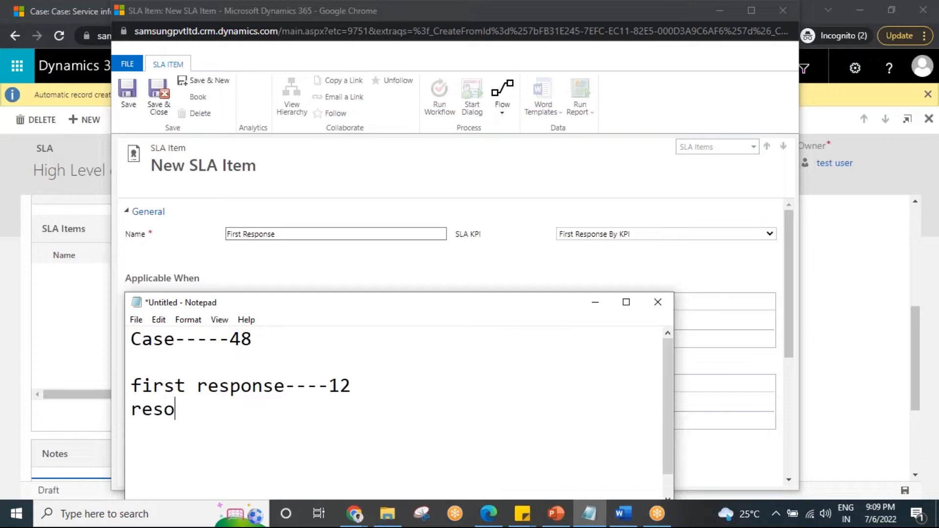
type("lu------------48")
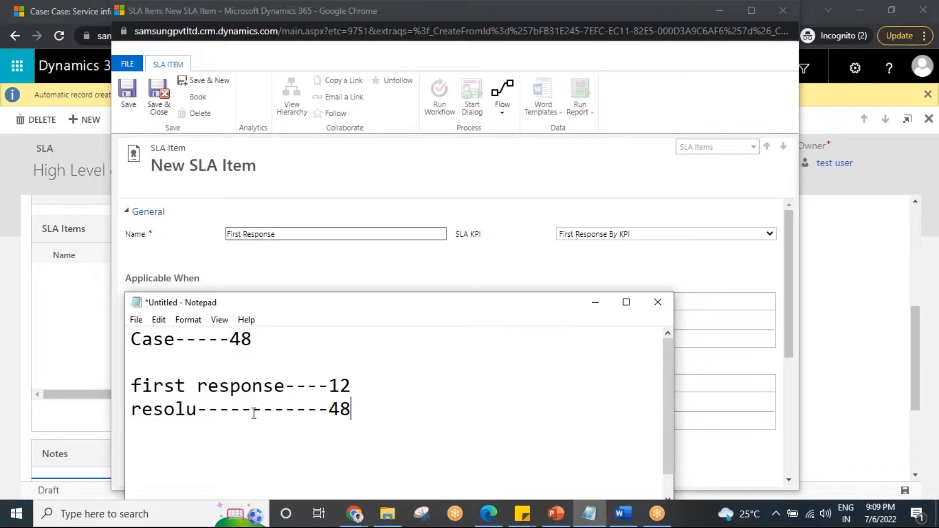
left_click_drag(134, 385, 316, 375)
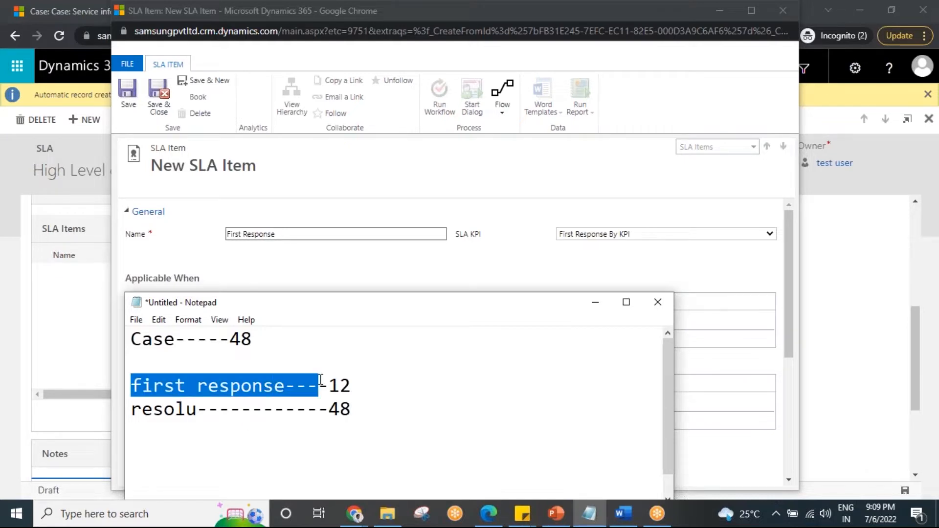
left_click(594, 307)
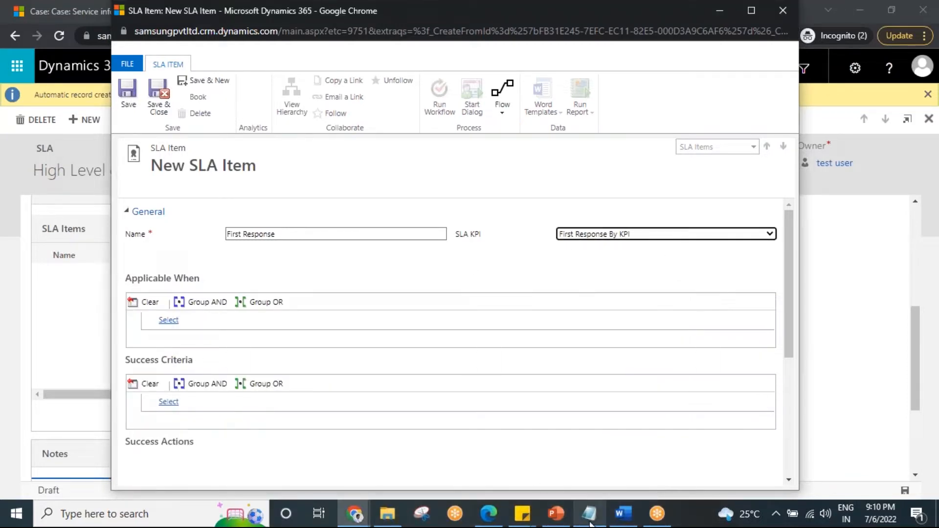
- Choose First Response By KPI as the SLA KPI and add an Applicable When condition on the Case entity
left_click(578, 235)
left_click(609, 247)
left_click(172, 320)
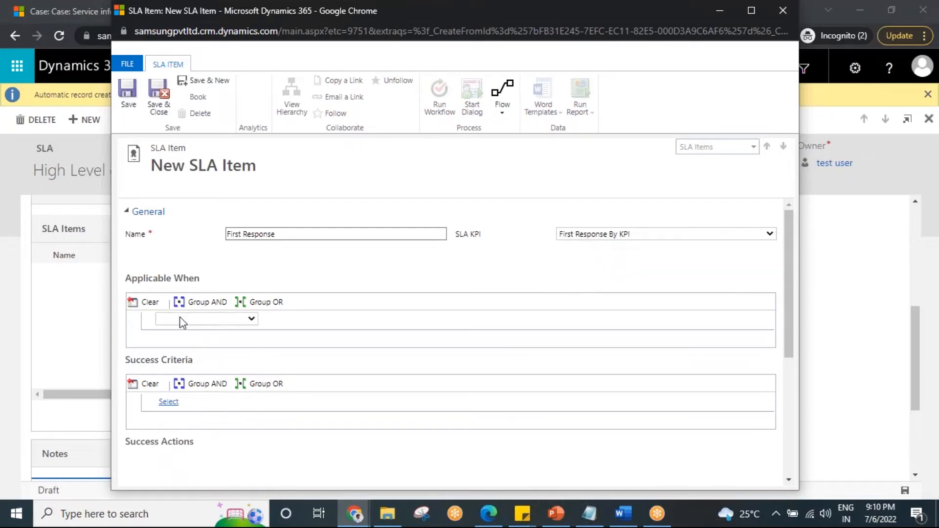
left_click(181, 320)
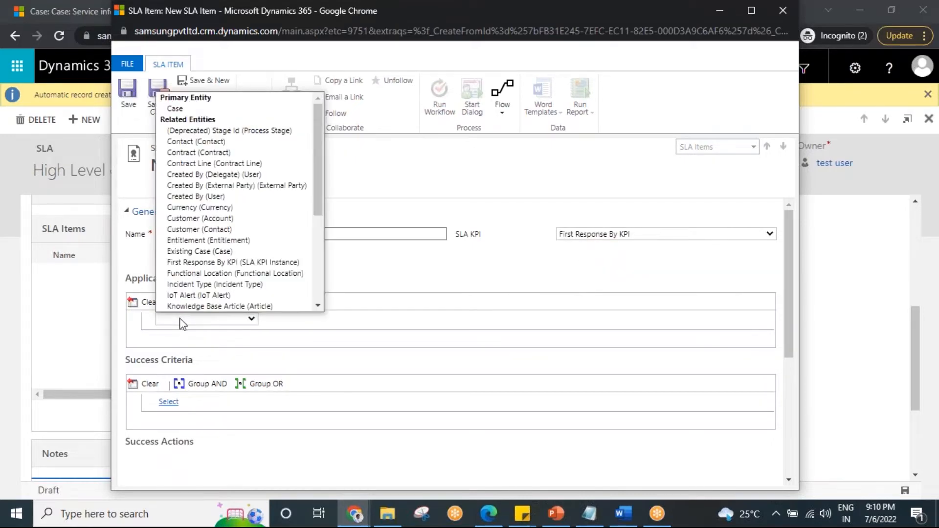
left_click(174, 112)
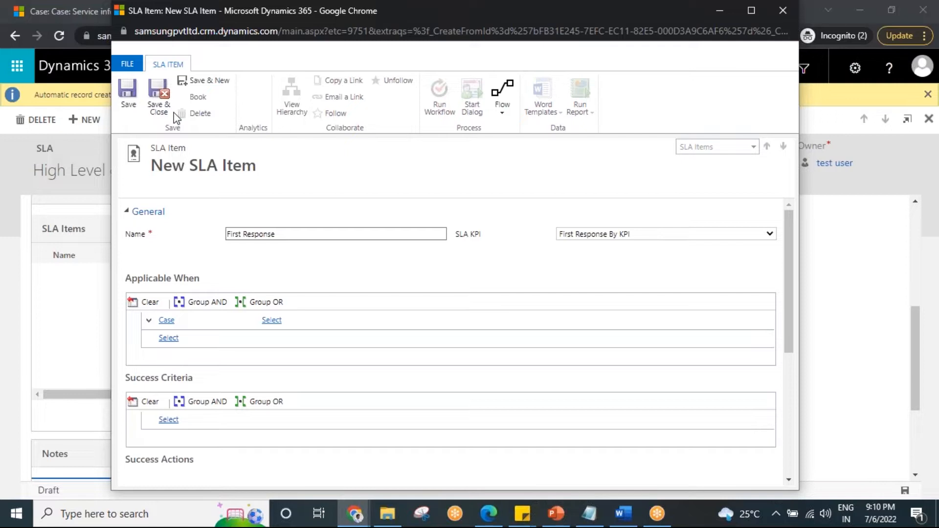
- Set the Case condition under Applicable When to the Priority field with the Equals operator
left_click(273, 320)
left_click(289, 320)
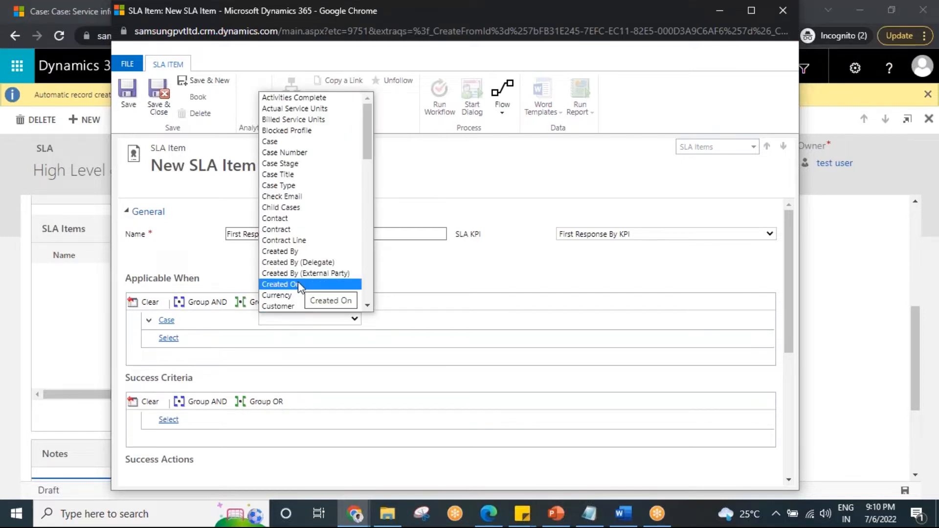
scroll(298, 282, "down", 5)
left_click(303, 305)
left_click(374, 320)
left_click(377, 321)
left_click(384, 331)
- Select High as the only value for the Priority condition under Applicable When
left_click(498, 319)
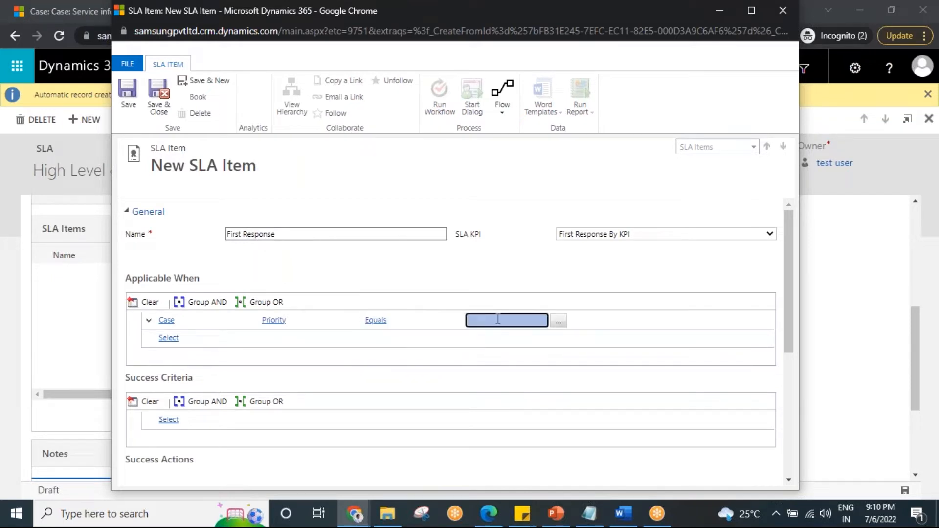
left_click(558, 322)
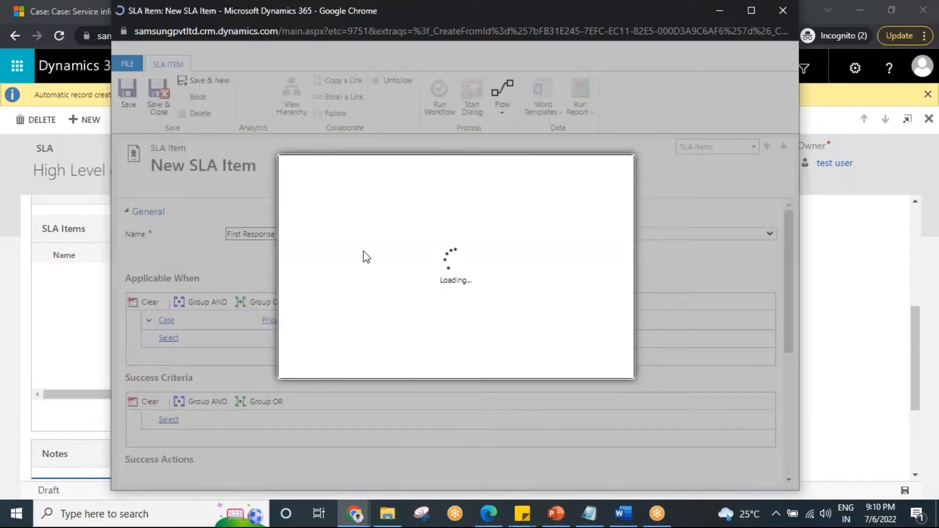
left_click(314, 253)
left_click(449, 280)
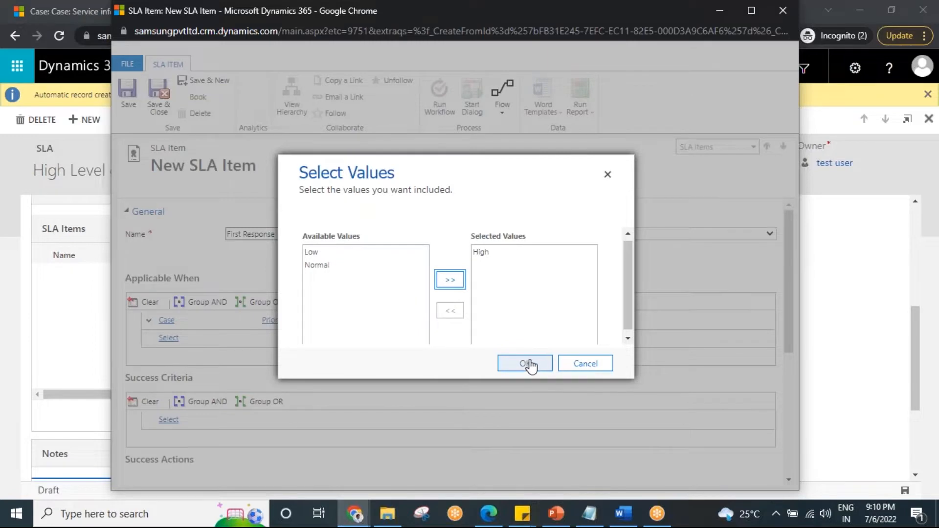
left_click(526, 363)
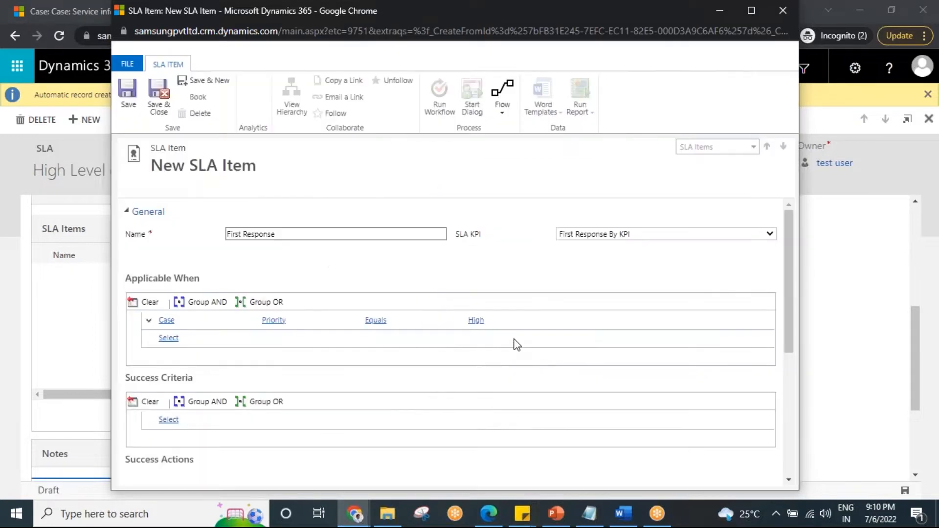
- Go to the open New Case form and set the case's Priority to High in the header details
left_click(56, 6)
left_click(288, 120)
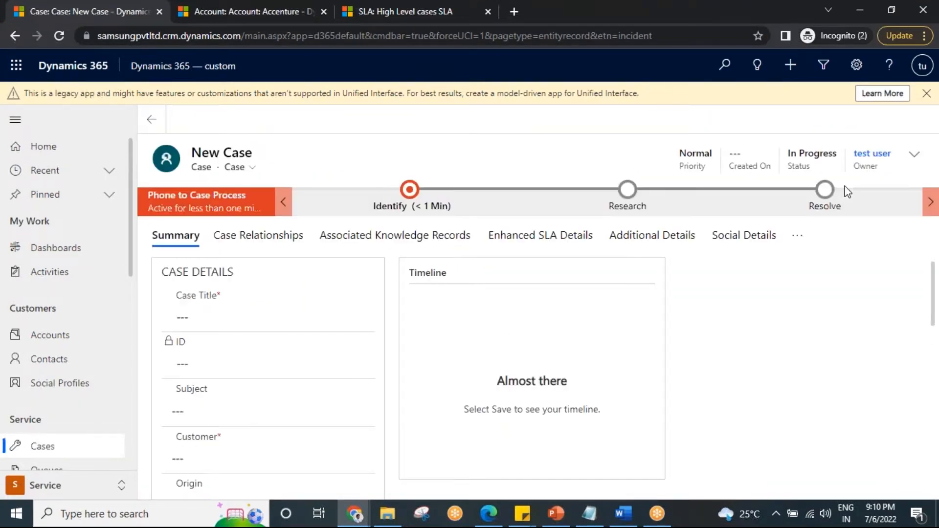
left_click(913, 155)
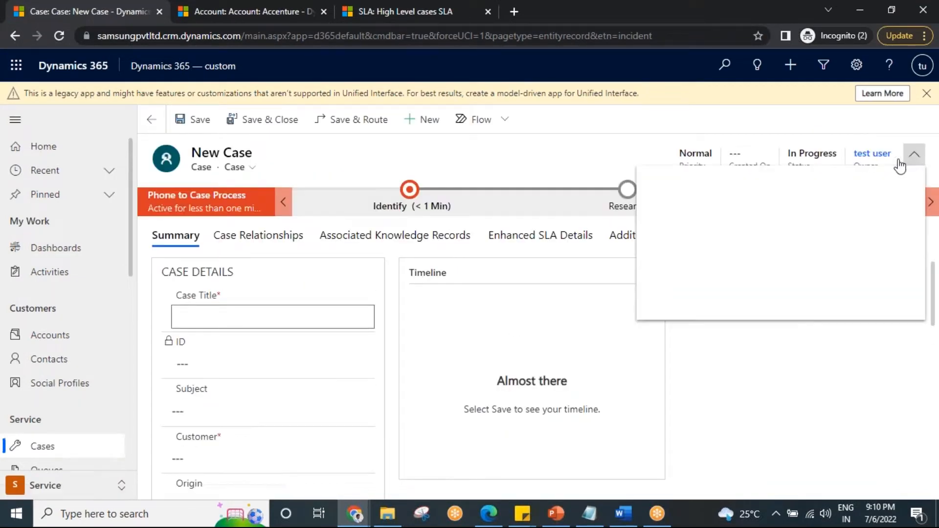
left_click(812, 191)
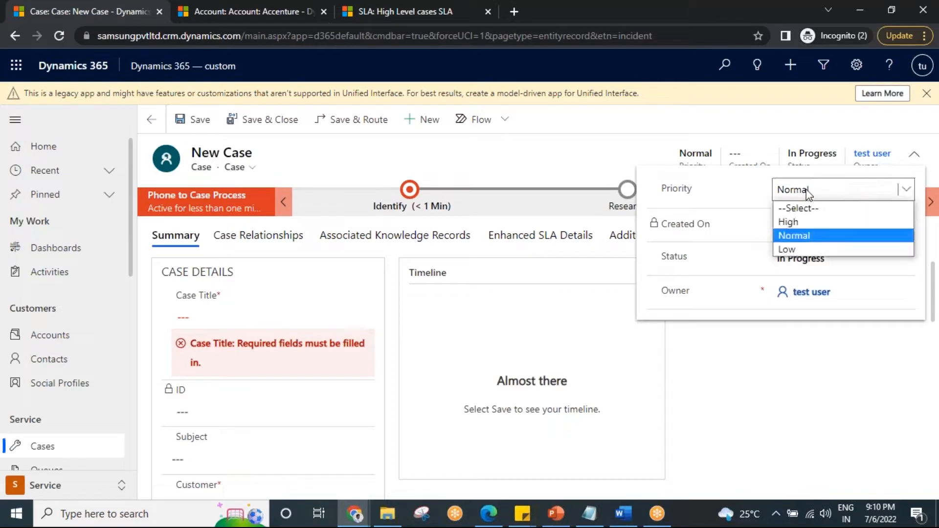
left_click(791, 221)
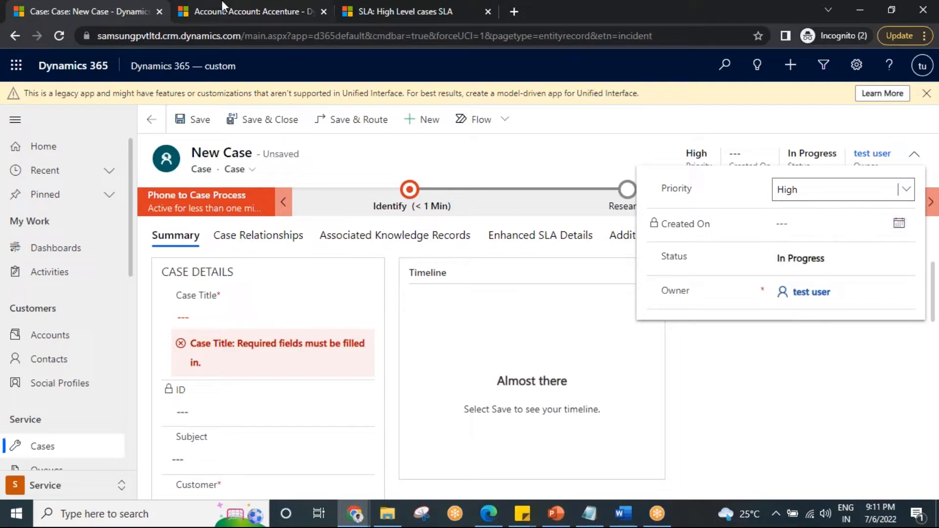
- Return to the New SLA Item window of the High Level cases SLA and maximize it
left_click(402, 6)
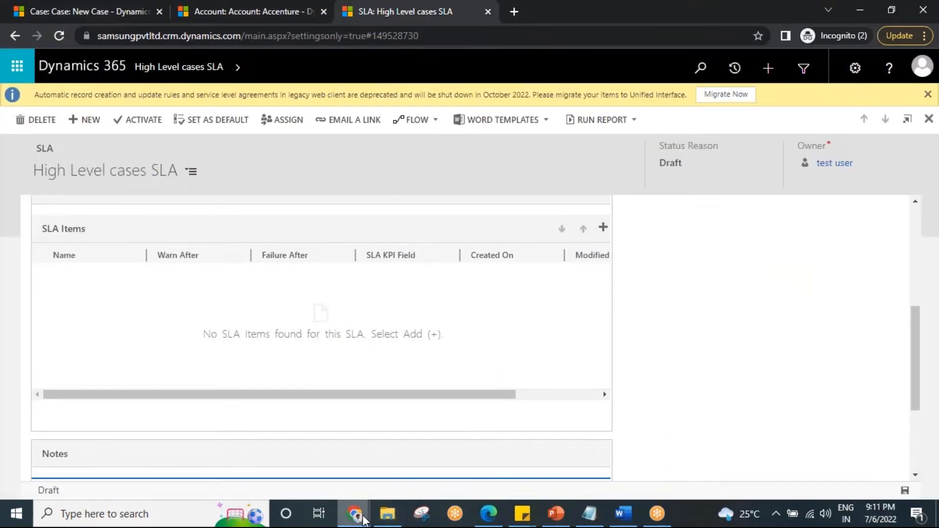
mouse_move(354, 513)
left_click(482, 467)
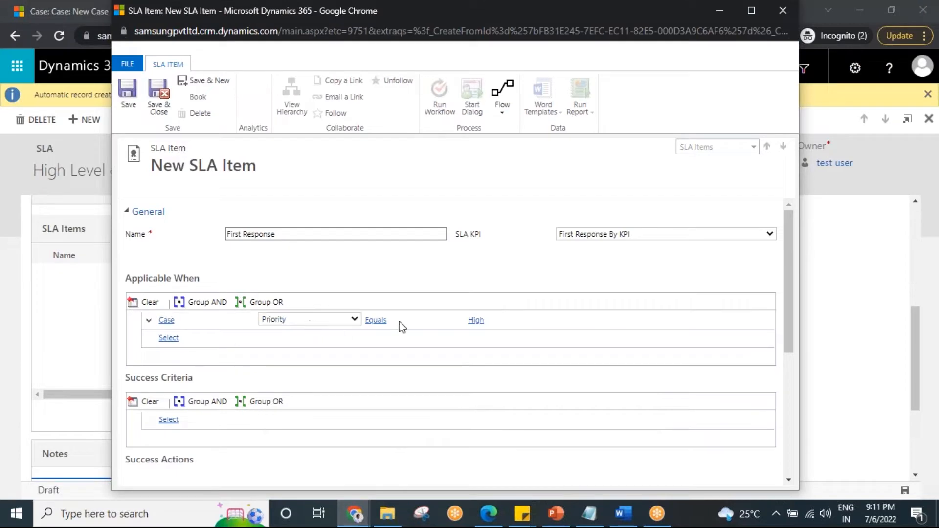
double_click(268, 9)
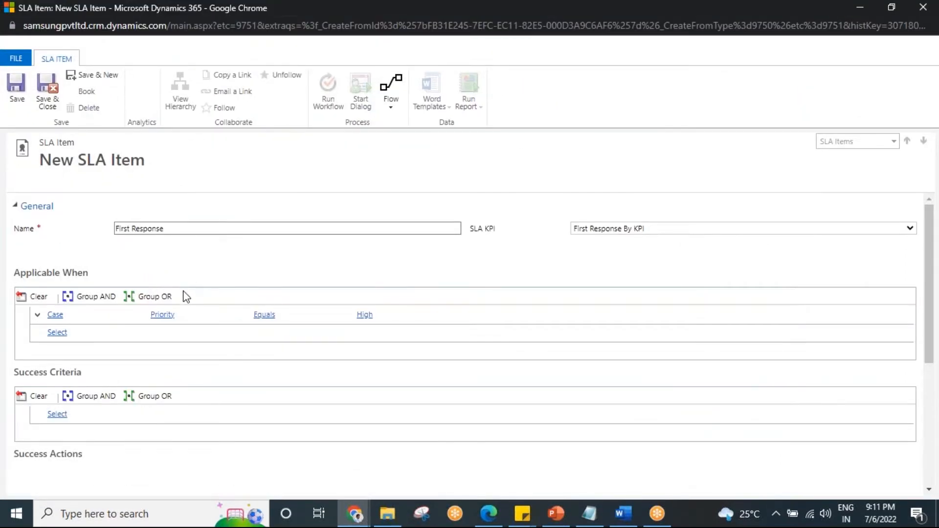
- Add a Success Criteria condition on the Case entity
scroll(172, 333, "down", 3)
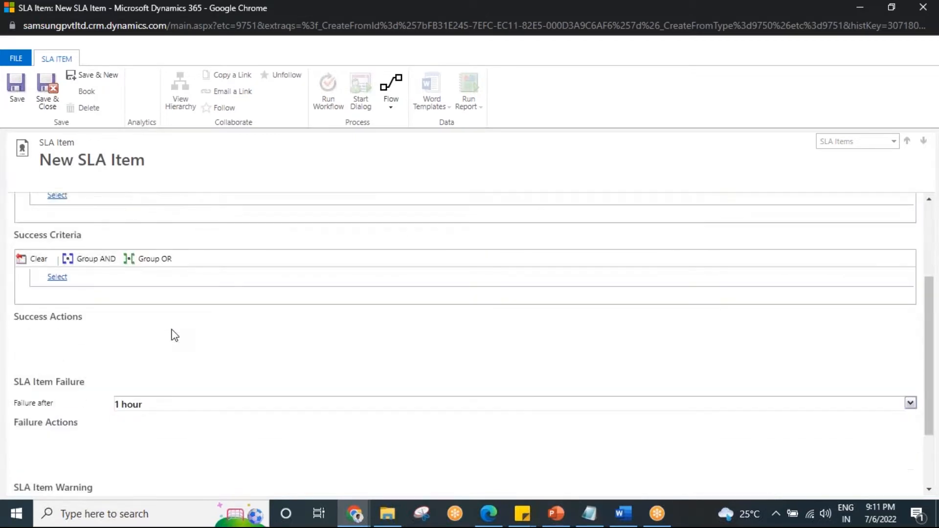
left_click(59, 277)
left_click(77, 272)
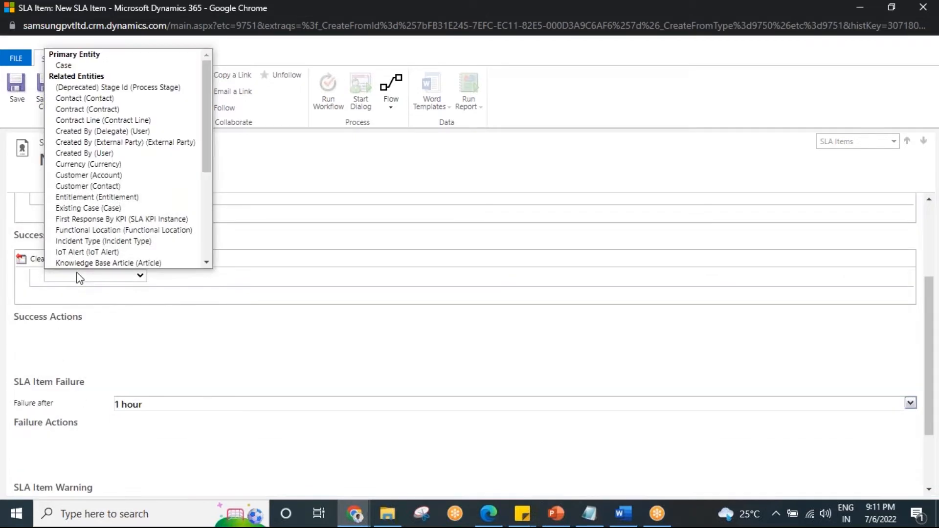
left_click(71, 63)
scroll(195, 281, "up", 3)
scroll(200, 318, "down", 1)
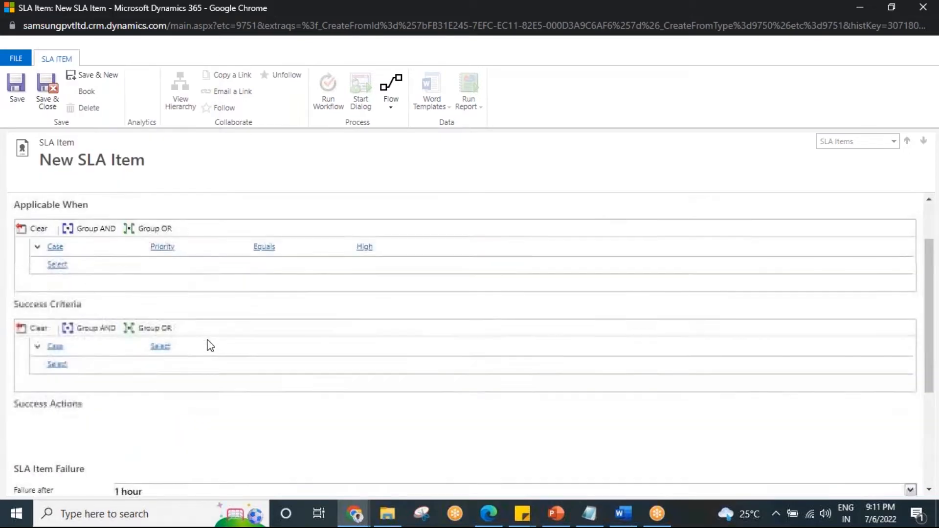
- Set the Case condition under Success Criteria to the Status field with the Equals operator
left_click(178, 342)
left_click(179, 342)
scroll(201, 296, "down", 5)
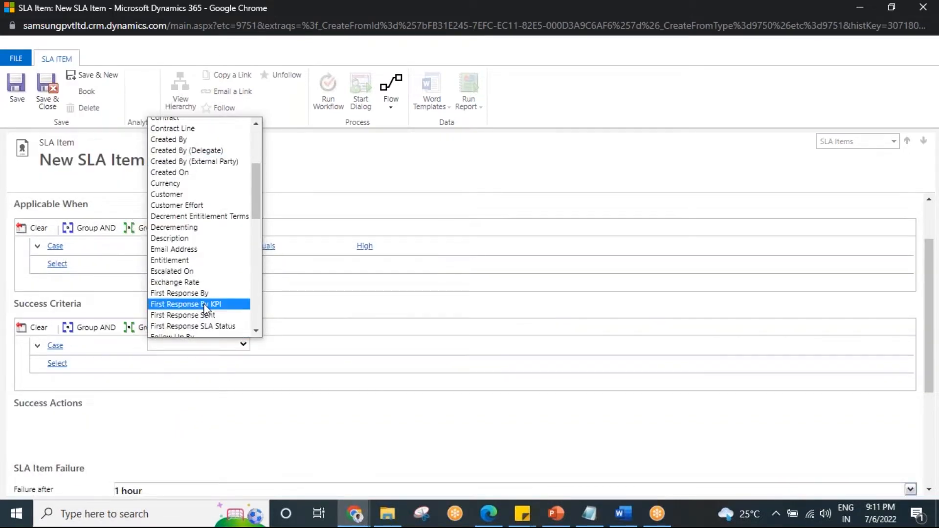
scroll(198, 327, "down", 10)
left_click(198, 332)
left_click(298, 345)
left_click(300, 357)
- Select Resolved as the only value for the Status condition under Success Criteria
left_click(376, 345)
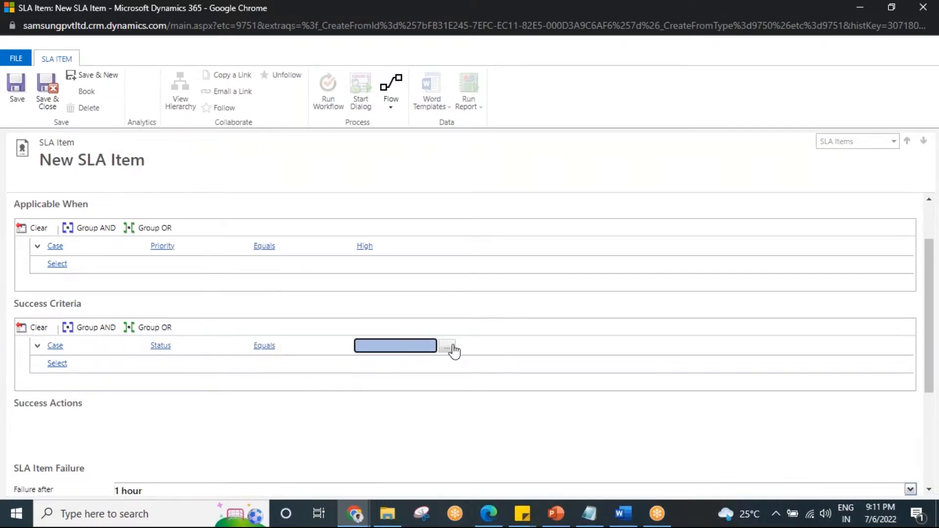
left_click(449, 348)
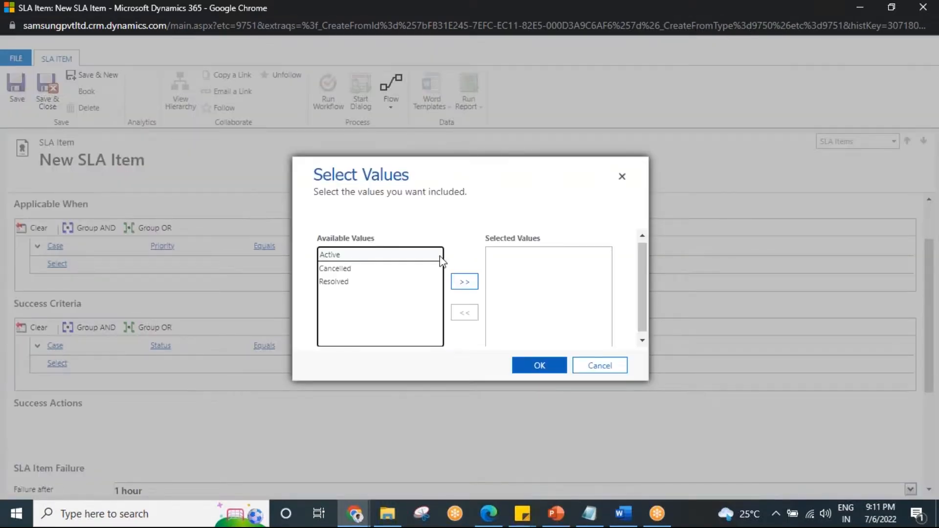
left_click(338, 284)
left_click(465, 284)
left_click(540, 367)
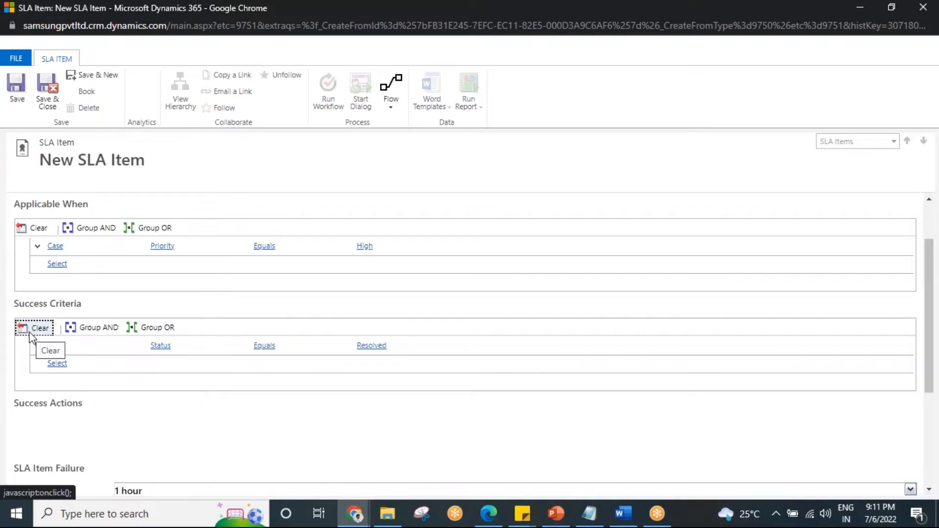
- Check the Applicable When and Success Criteria conditions, and save the First Response SLA item
scroll(146, 293, "up", 2)
scroll(184, 308, "down", 2)
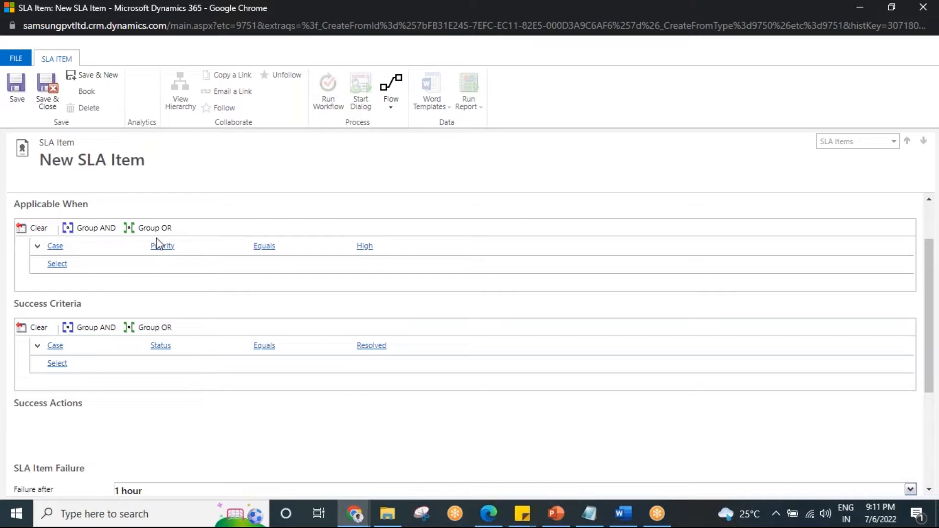
left_click(56, 264)
left_click(161, 346)
left_click(264, 346)
left_click(373, 346)
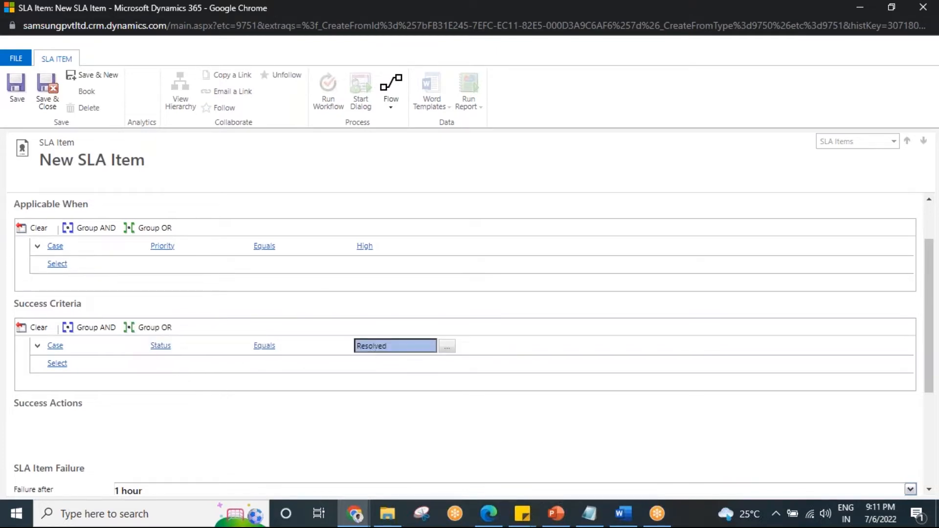
left_click(342, 362)
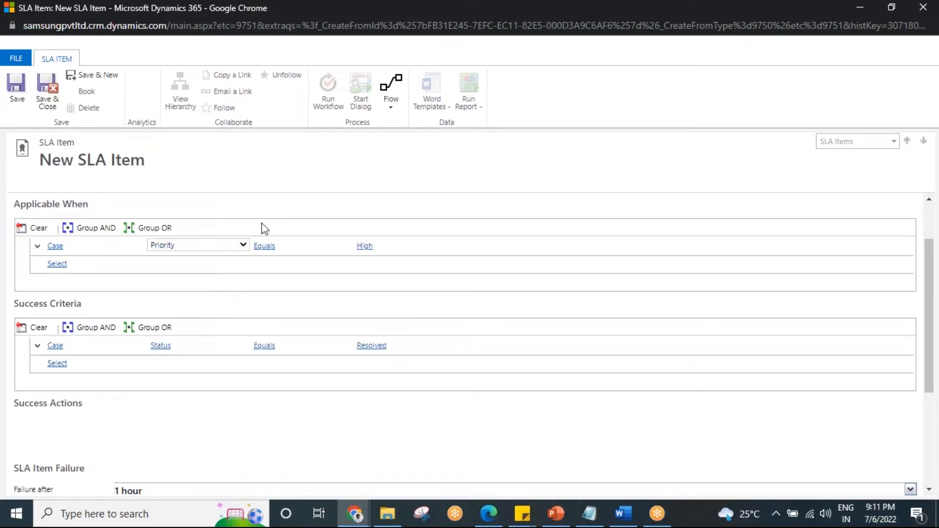
scroll(443, 347, "down", 1)
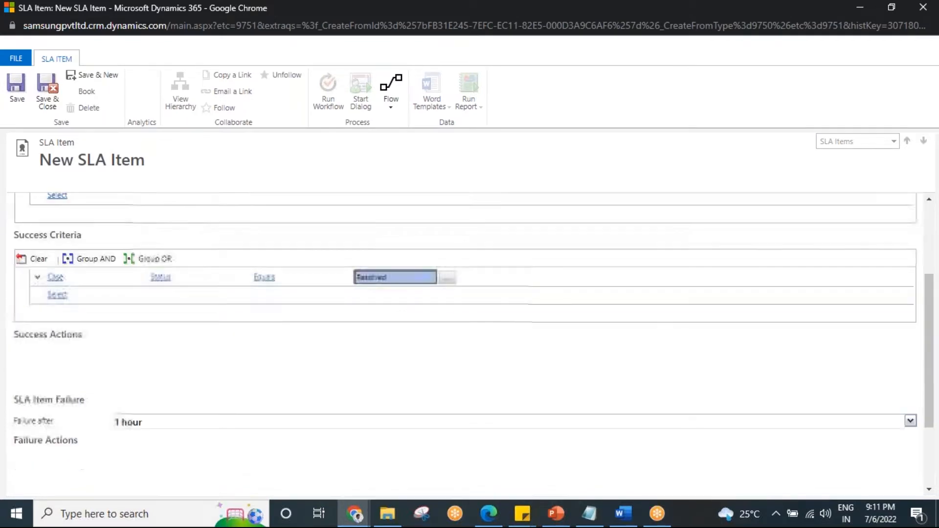
left_click(13, 88)
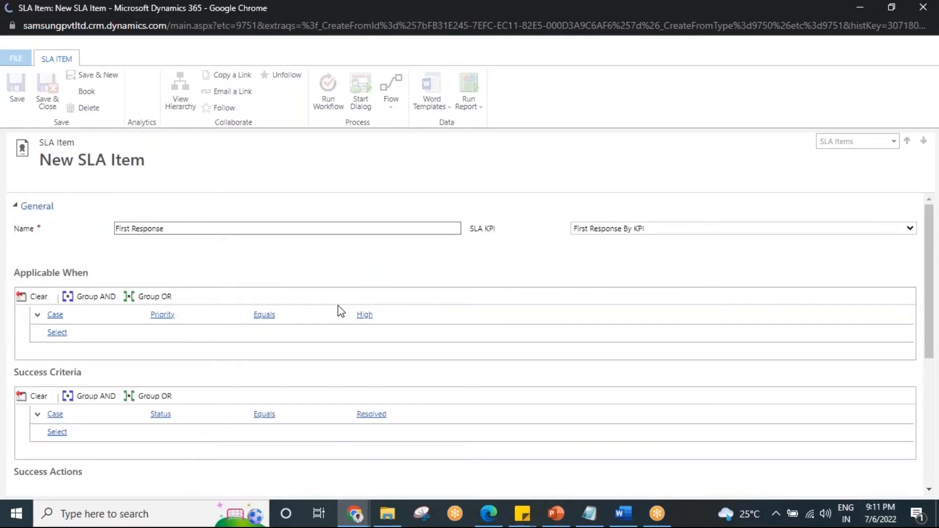
- Examine the First Response item's conditions, its success, failure and warning action sections, and the Failure after and Warn after settings
scroll(338, 306, "down", 2)
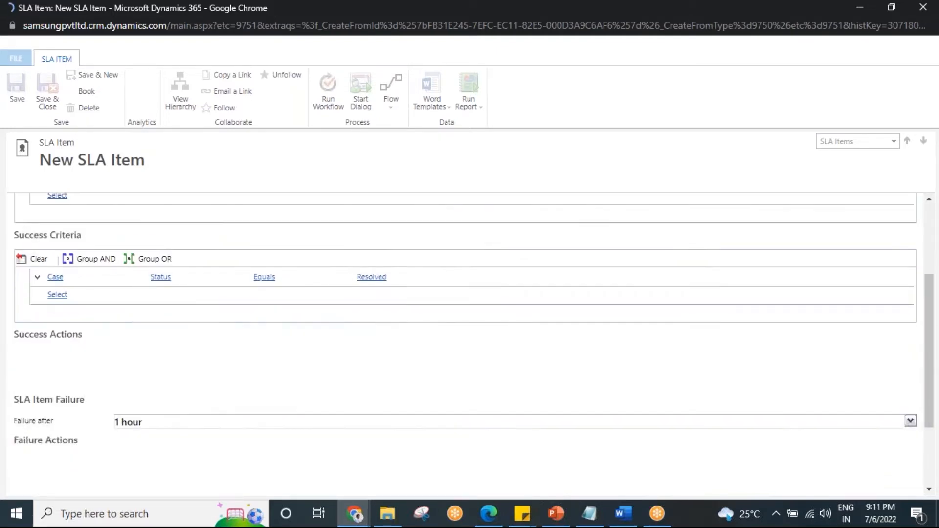
scroll(486, 320, "up", 2)
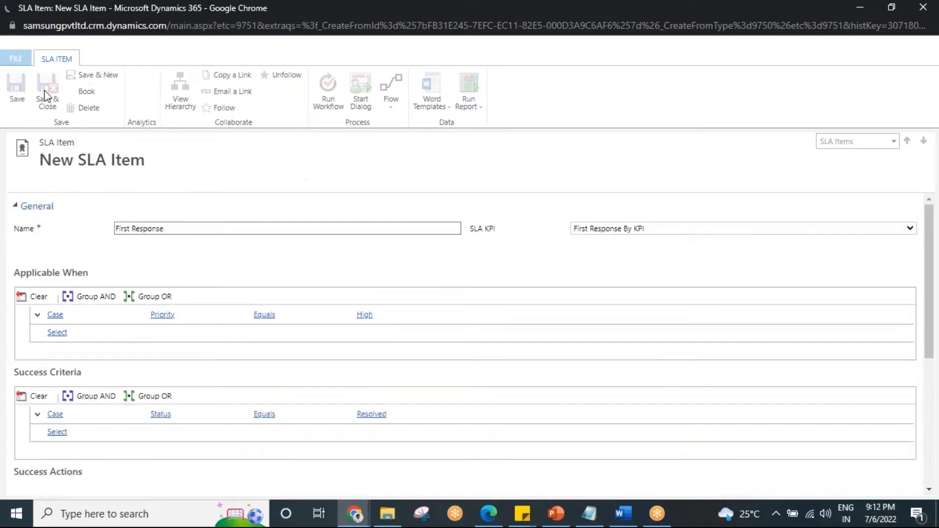
scroll(357, 277, "down", 1)
scroll(357, 278, "down", 3)
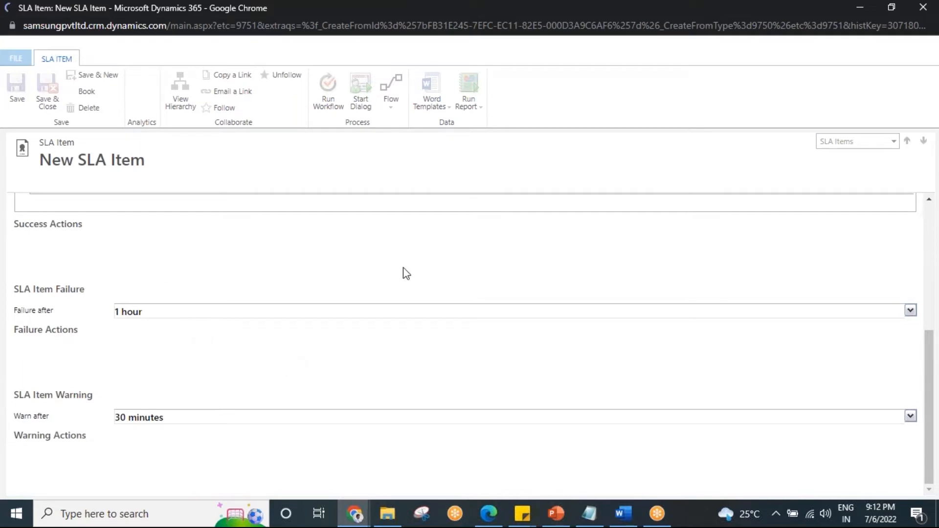
scroll(415, 294, "up", 3)
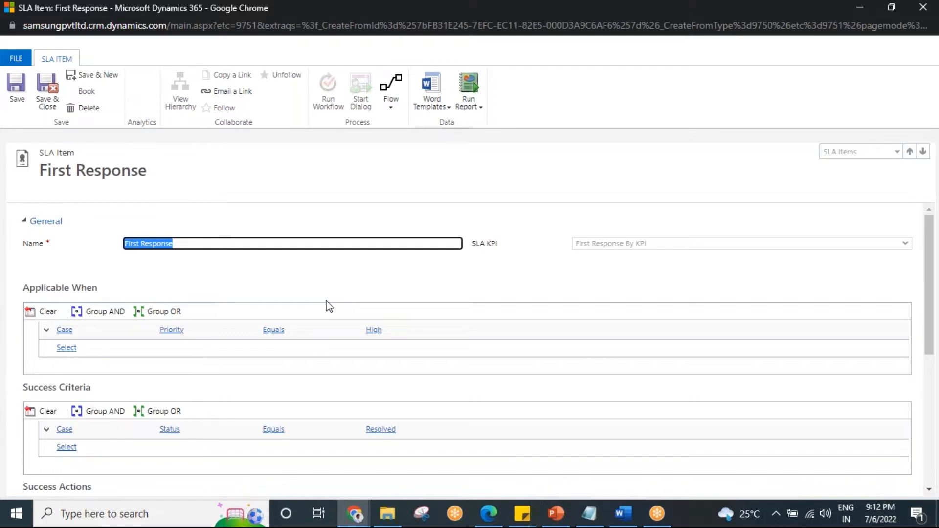
left_click(224, 334)
scroll(231, 338, "down", 1)
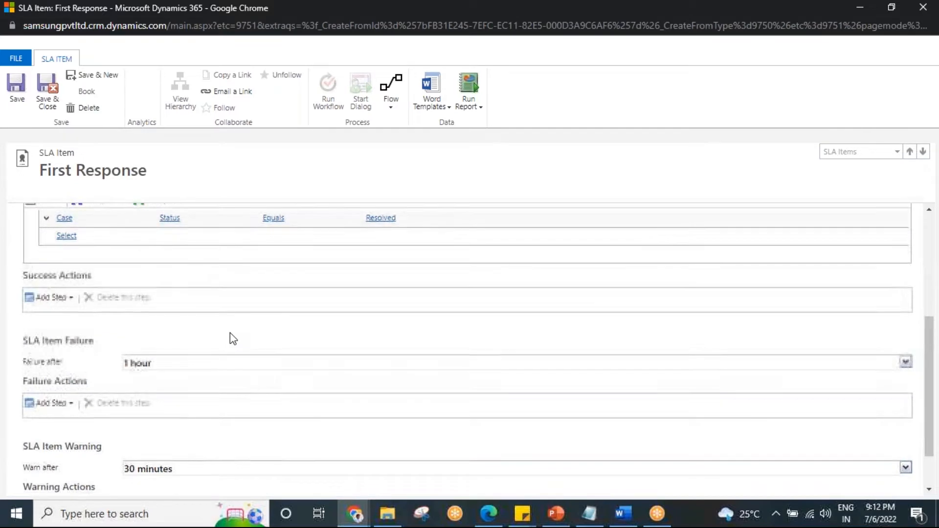
scroll(231, 338, "up", 3)
scroll(231, 364, "up", 1)
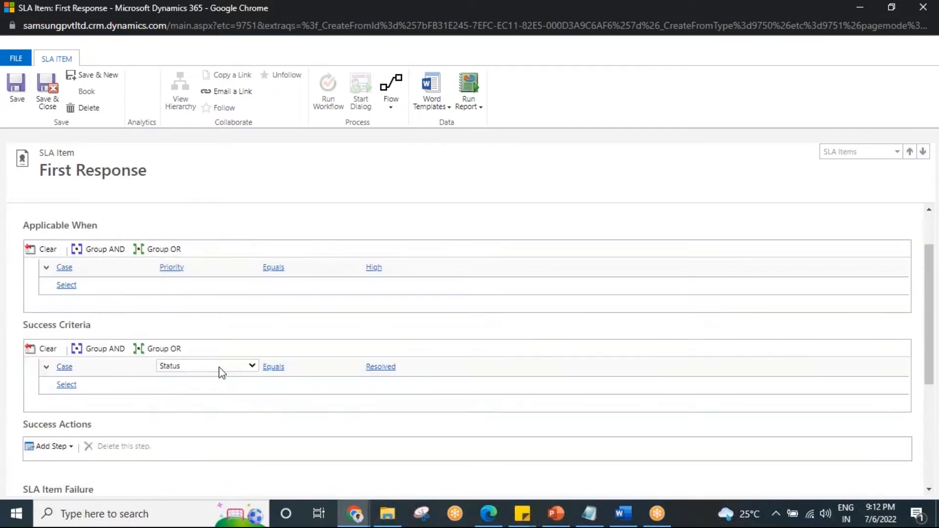
scroll(78, 313, "down", 1)
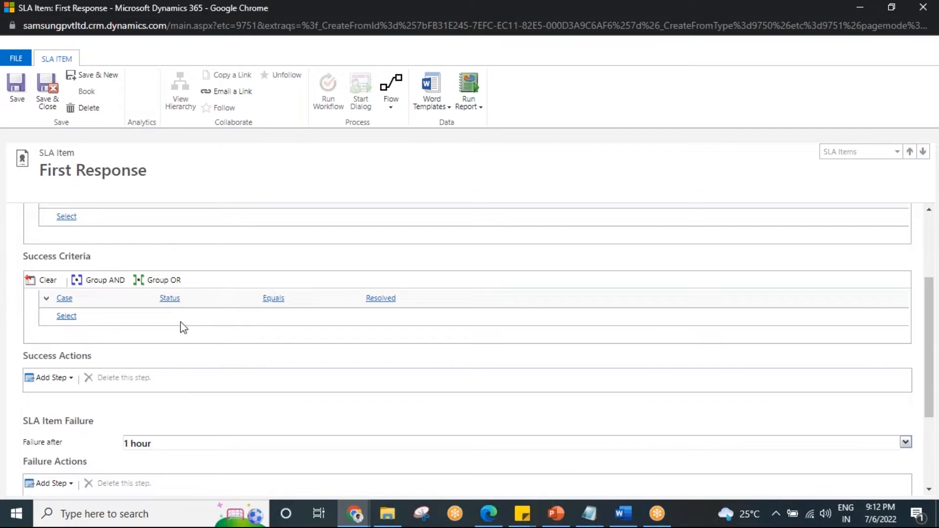
scroll(317, 319, "down", 2)
scroll(317, 318, "down", 1)
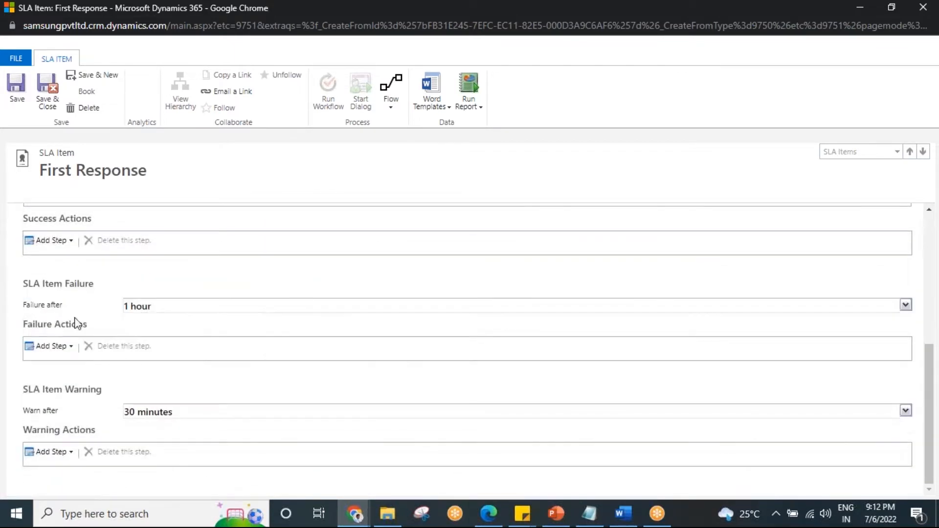
- Set the Failure after time under SLA Item Failure to 2 days
left_click(160, 308)
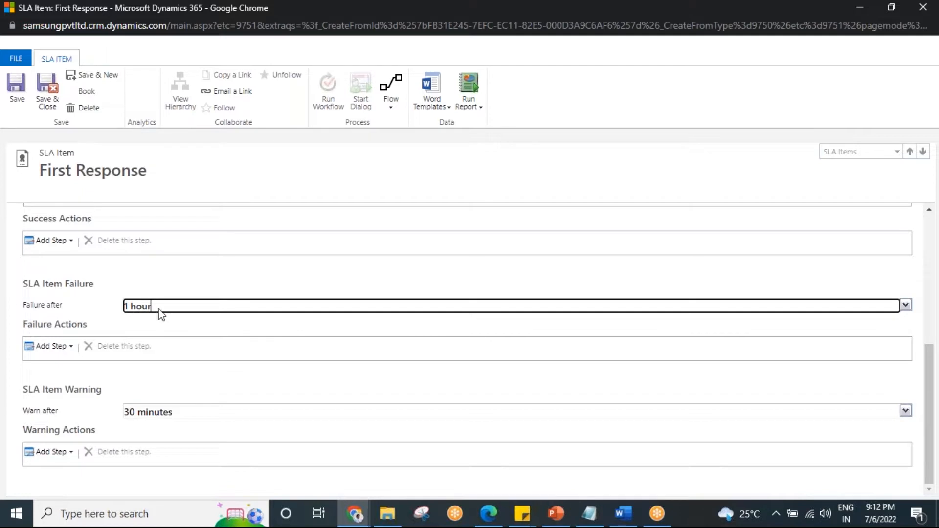
left_click(920, 260)
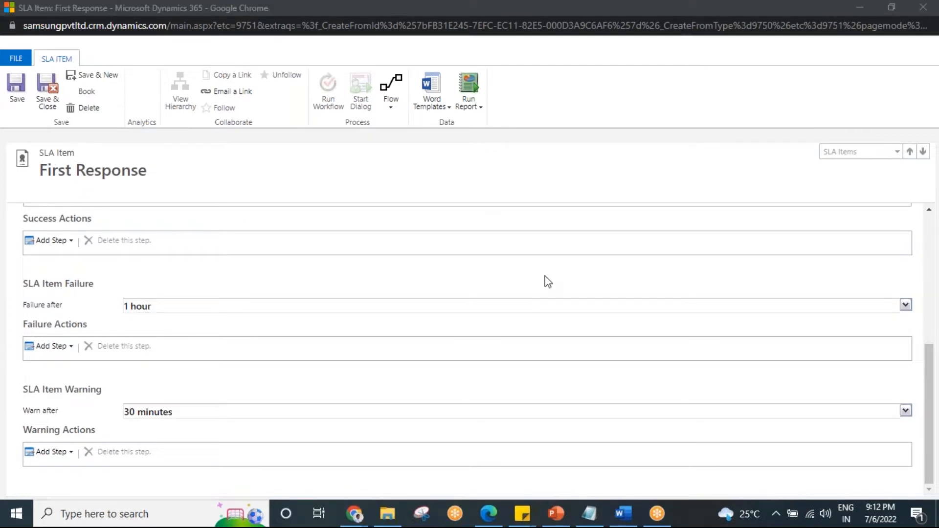
left_click(906, 306)
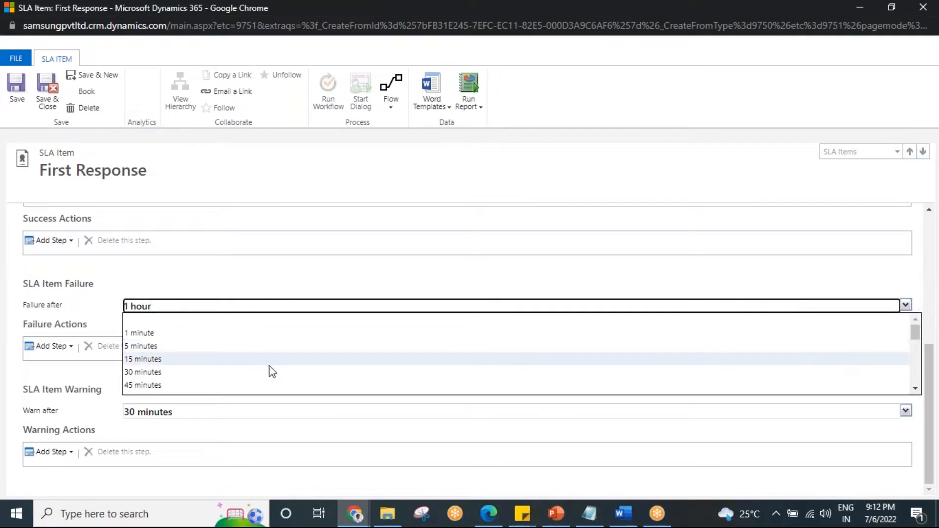
scroll(210, 374, "down", 3)
scroll(188, 367, "down", 2)
scroll(190, 366, "up", 2)
scroll(190, 367, "down", 2)
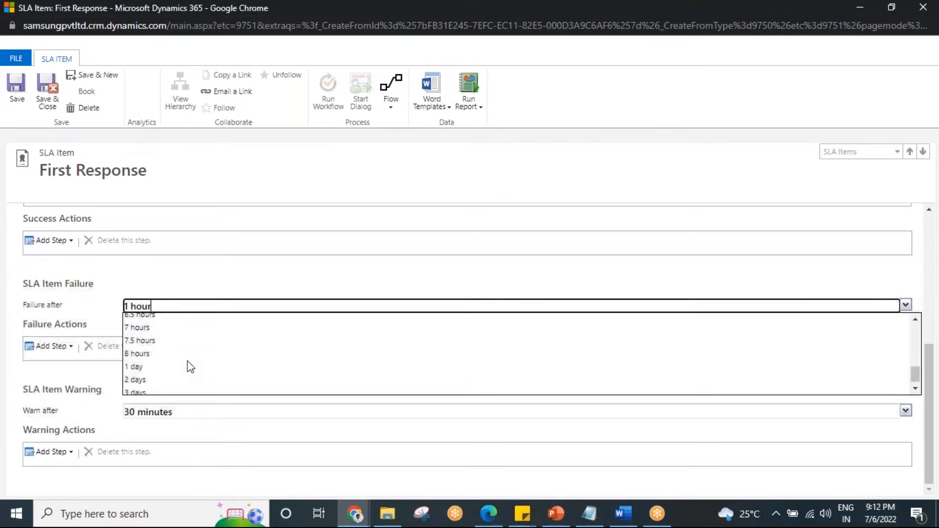
left_click(155, 377)
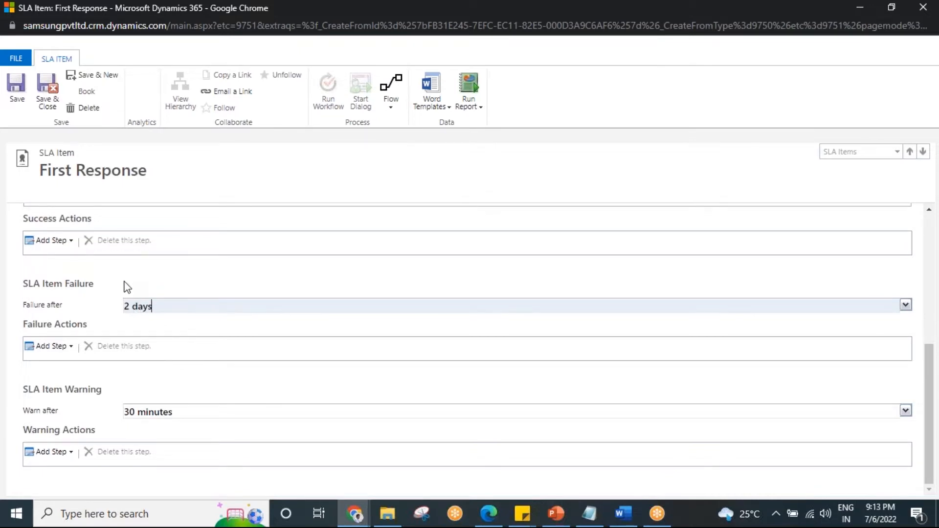
- Set the Failure after time under SLA Item Failure to 6 hours
left_click(906, 305)
scroll(196, 362, "up", 2)
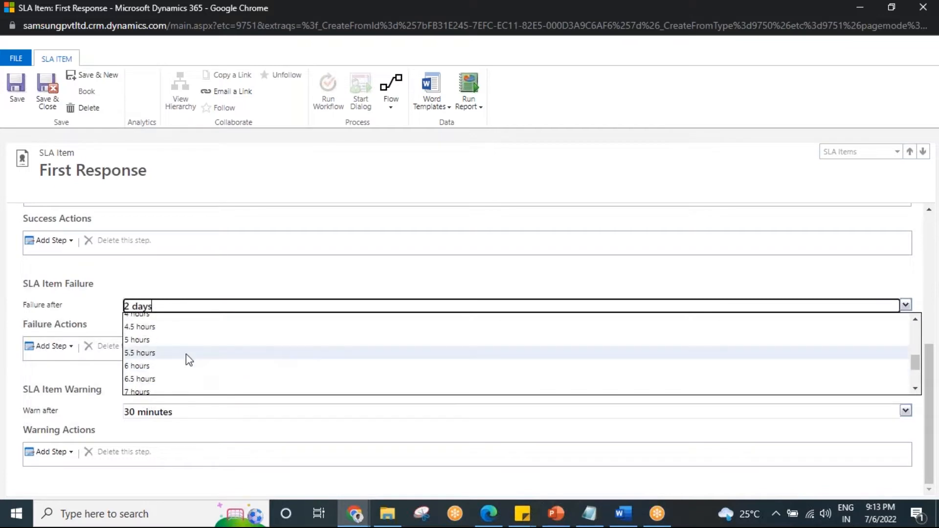
left_click(160, 368)
scroll(514, 252, "up", 6)
scroll(286, 355, "down", 4)
scroll(285, 355, "down", 2)
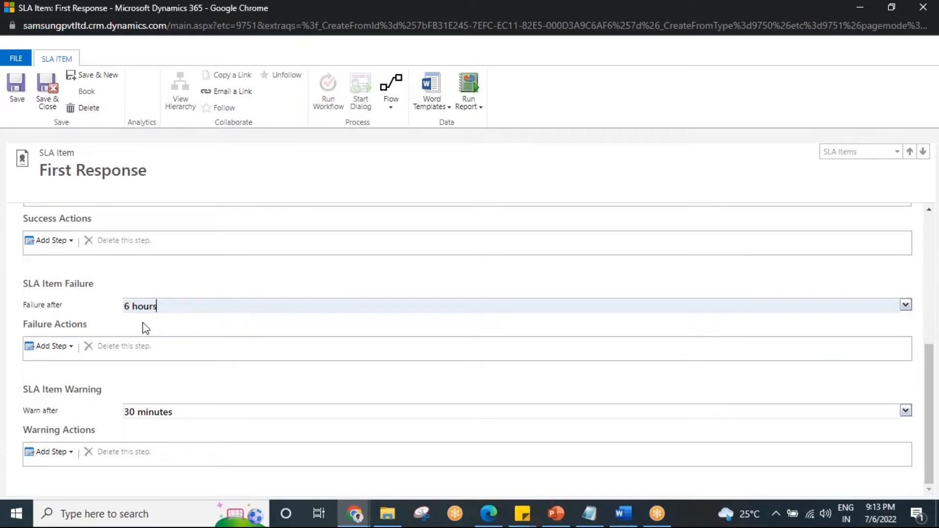
- Add a Send Email step that creates a new message under Failure Actions
scroll(277, 330, "up", 3)
scroll(278, 330, "up", 3)
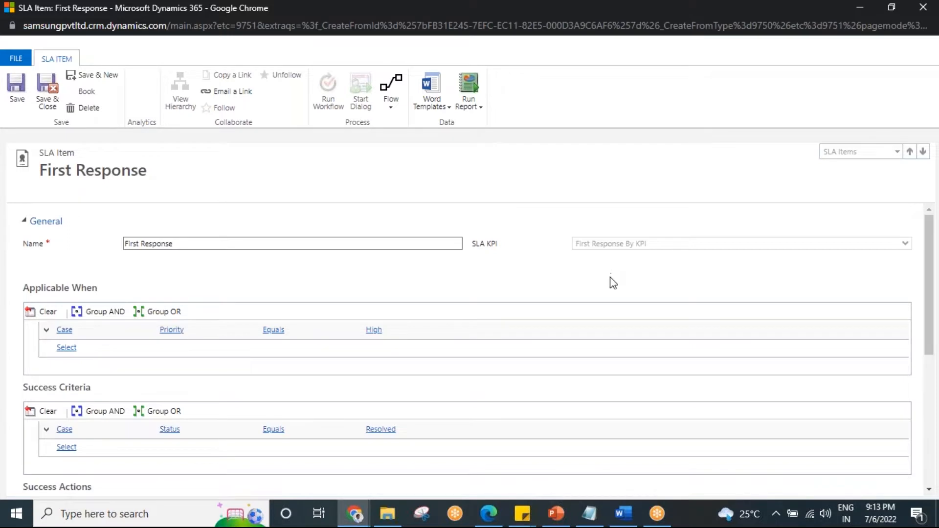
scroll(71, 372, "down", 5)
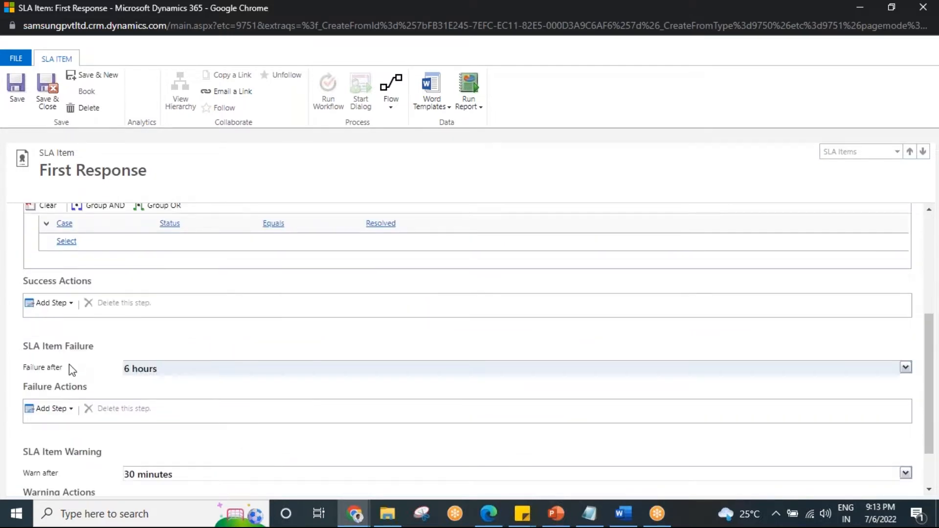
scroll(63, 361, "down", 1)
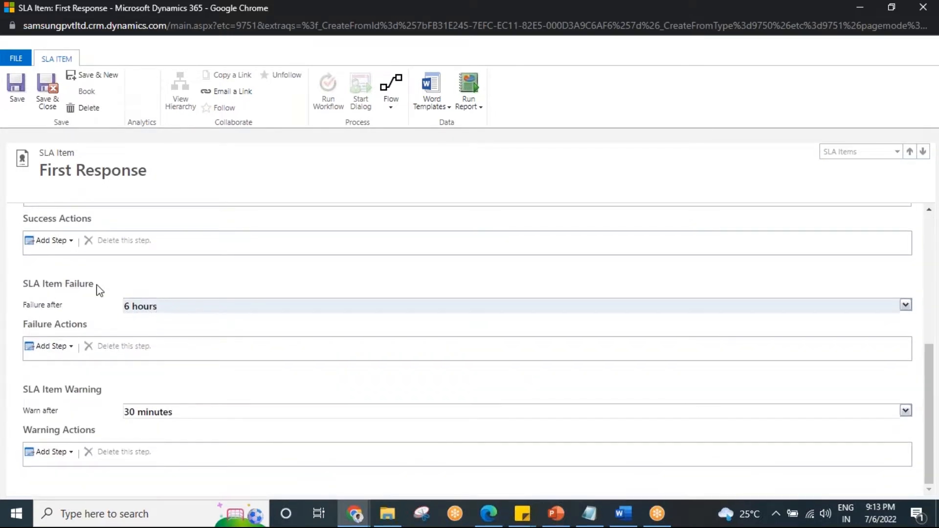
left_click(72, 347)
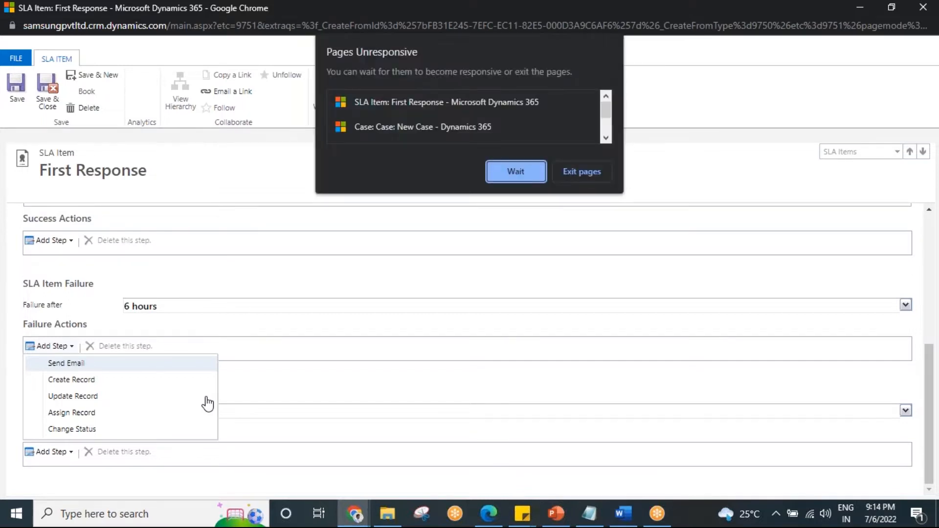
left_click(514, 171)
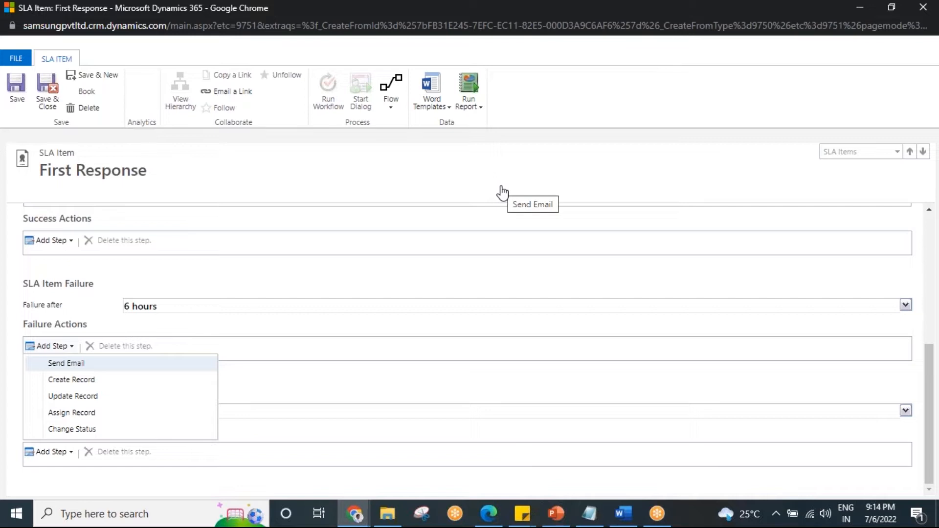
left_click(66, 363)
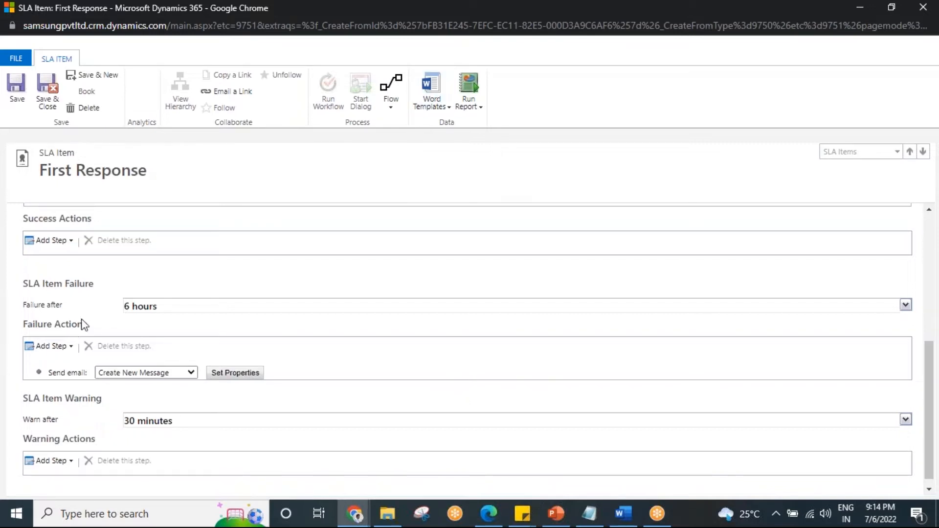
scroll(153, 320, "down", 1)
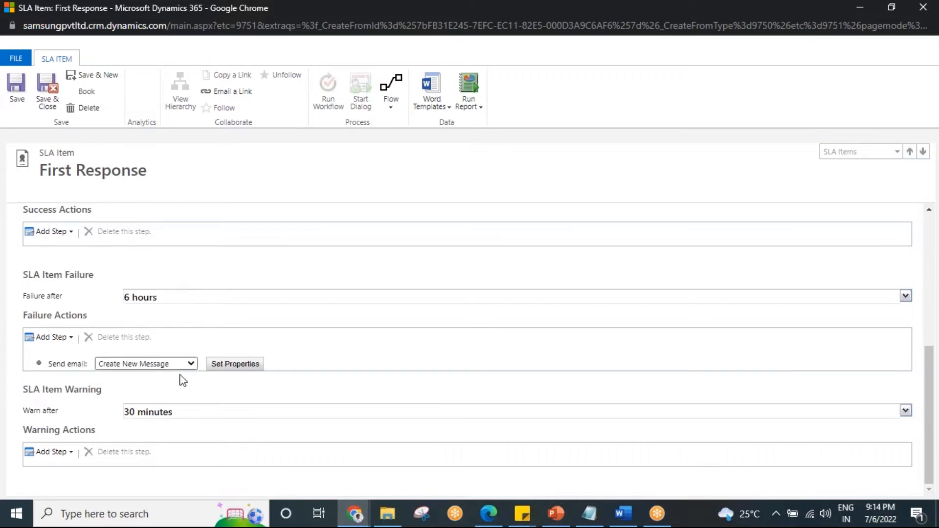
- Open the properties of the failure email step and set its sender to # BAP
left_click(235, 367)
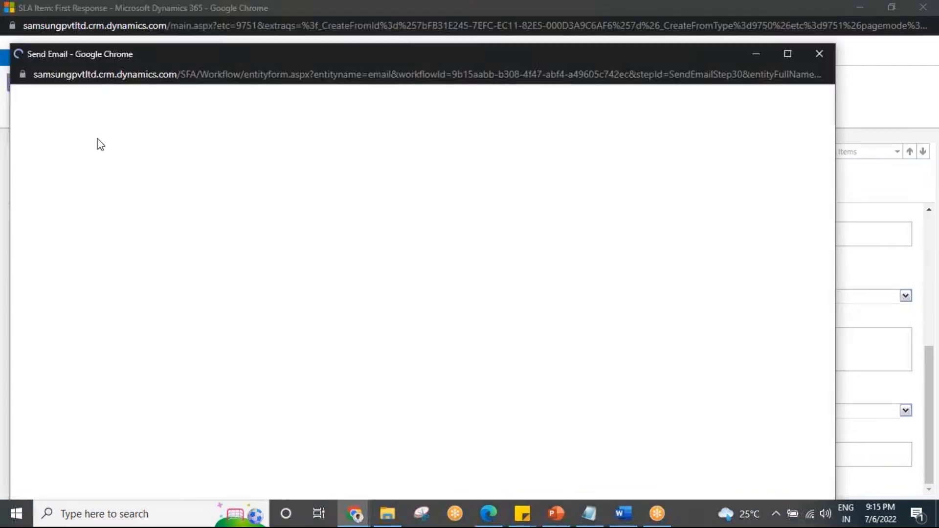
left_click(849, 193)
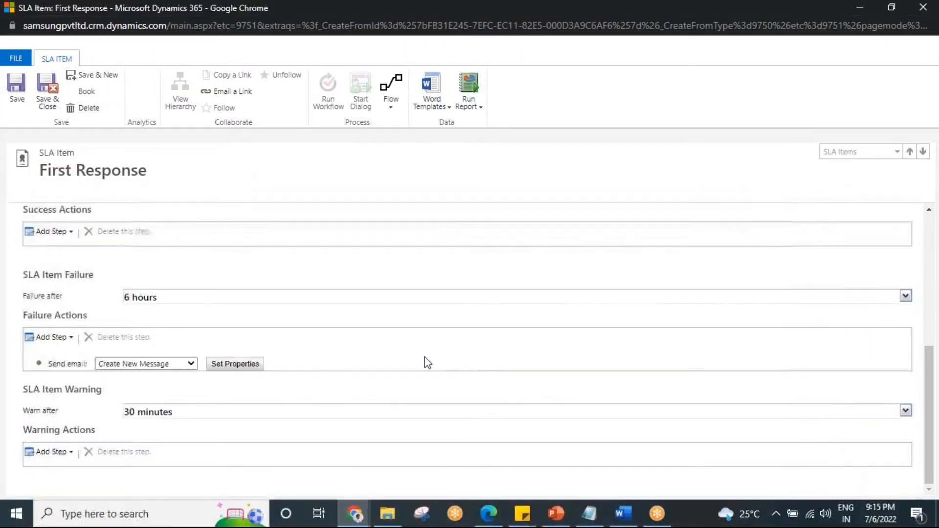
left_click(233, 367)
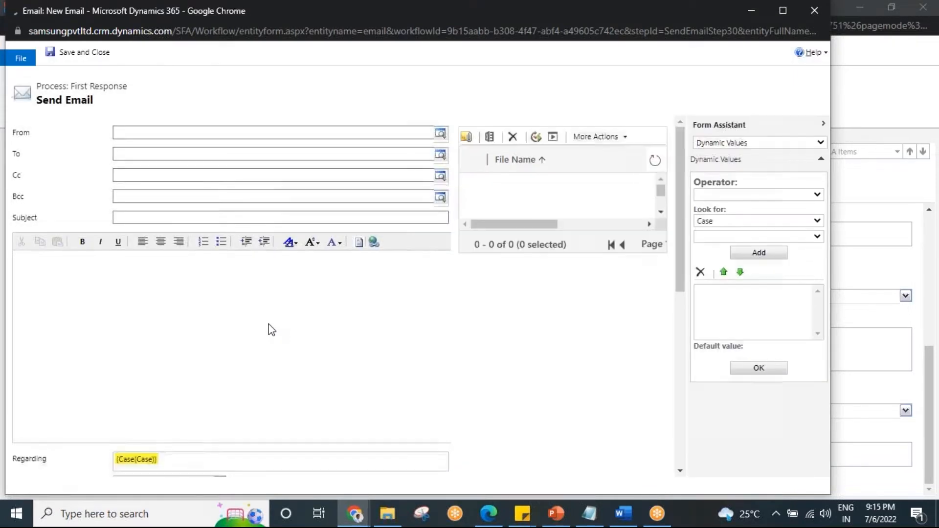
left_click(161, 134)
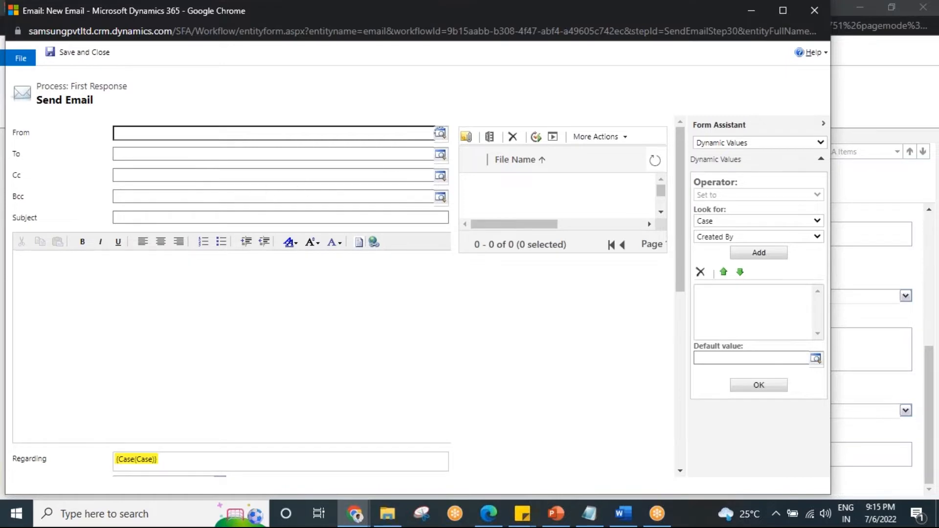
left_click(179, 230)
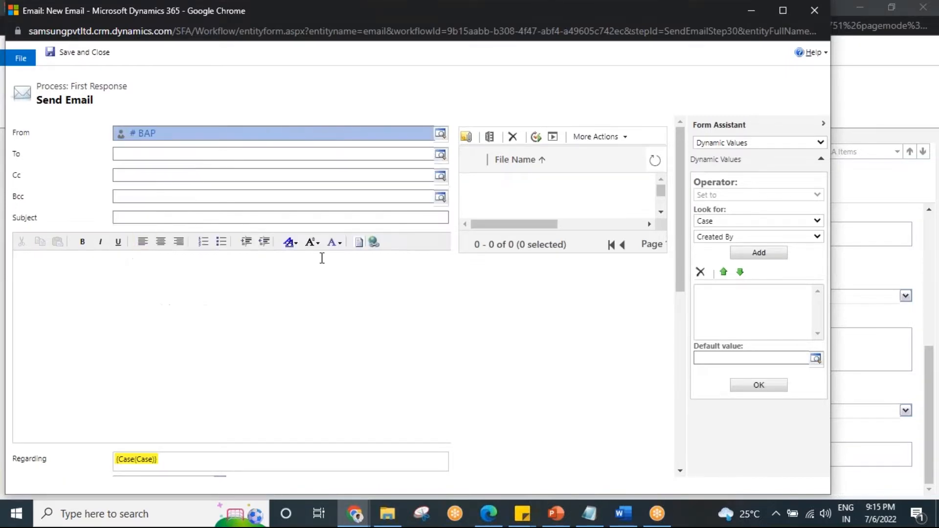
- Look up the account acc123 and add it as the recipient of the failure email
left_click(163, 157)
left_click(440, 155)
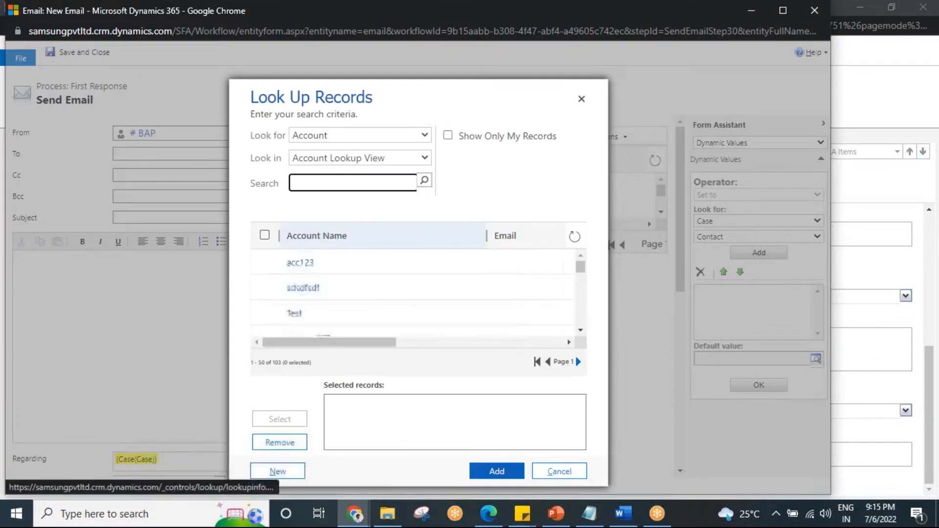
left_click(265, 262)
left_click(280, 419)
left_click(497, 471)
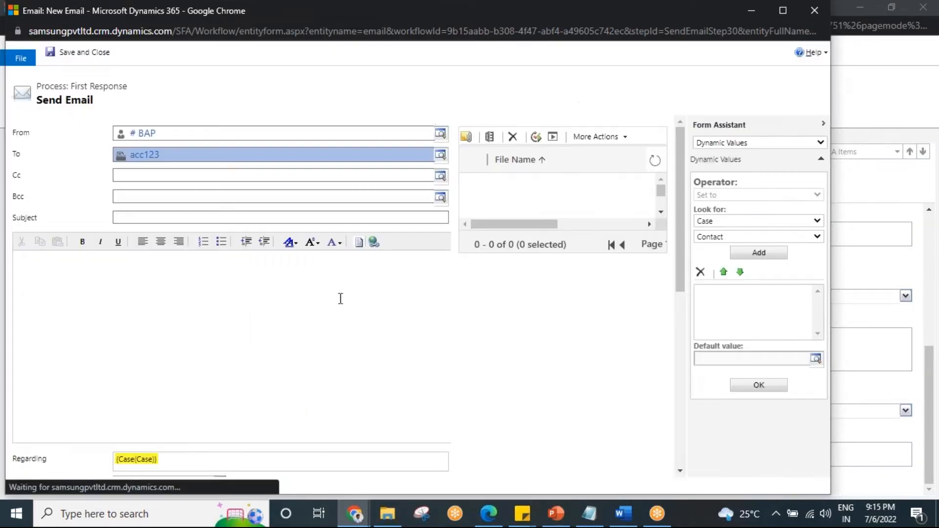
- Start the email body with the greeting "Dear Manager," followed by a blank line
left_click(120, 279)
type("Dear")
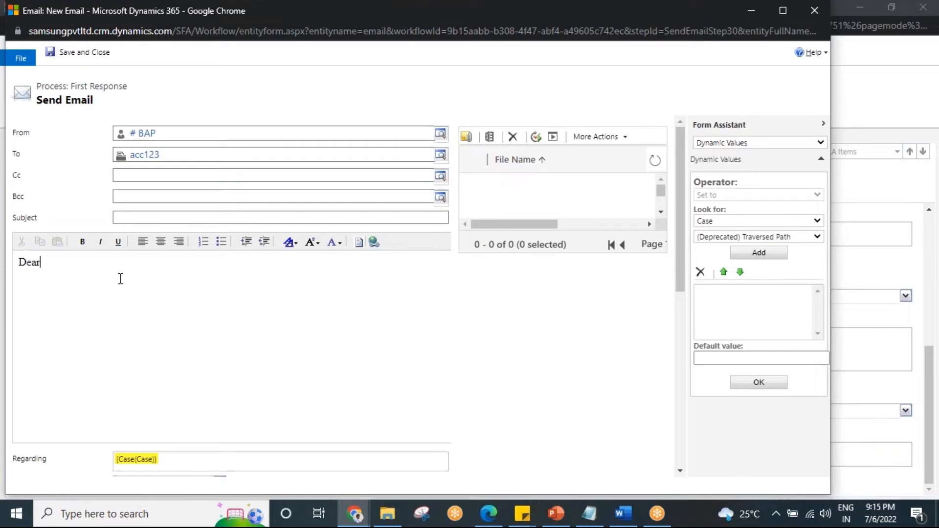
type(" Manager,")
key("Return")
key("Return")
- Write "Your technician missed to give first acknoe......" as the message below the greeting
type("Y")
key("BackSpace")
key("BackSpace")
type("Case")
key("BackSpace")
key("BackSpace")
key("BackSpace")
key("BackSpace")
key("BackSpace")
type("Yo")
key("BackSpace")
type("our t")
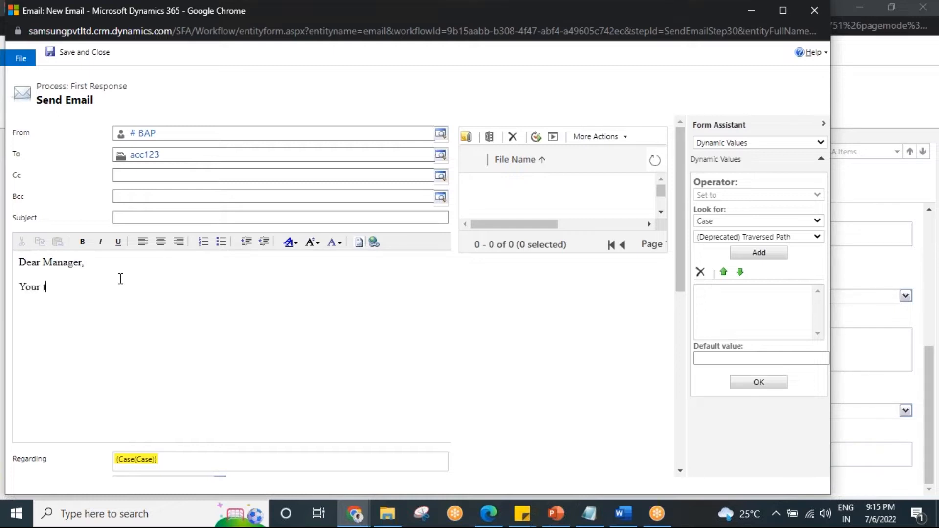
type("echnicaian")
type("sed to give fi")
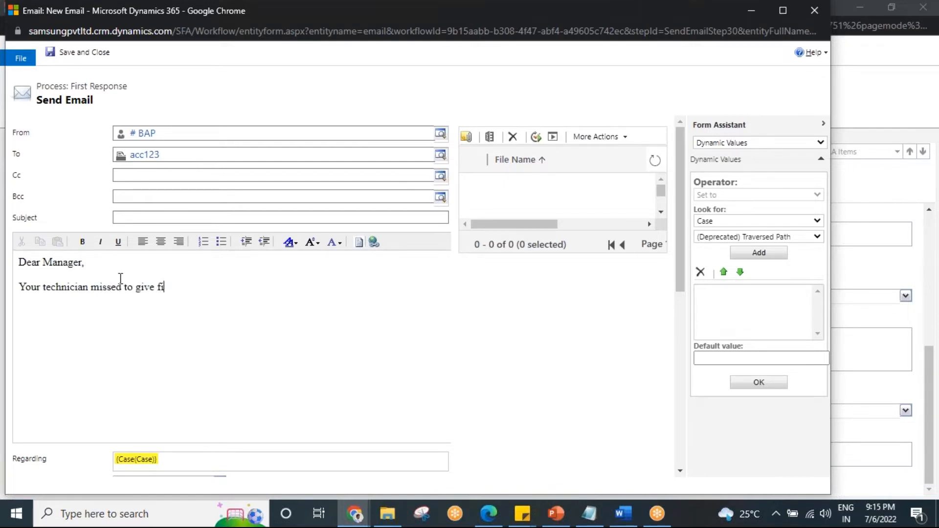
type("rst acknoe......")
- Insert the Case's Case Number as a dynamic value below the message, then save and close the email
left_click(738, 236)
scroll(747, 327, "down", 2)
scroll(746, 328, "up", 2)
left_click(746, 315)
left_click(759, 252)
left_click(731, 292)
left_click(756, 383)
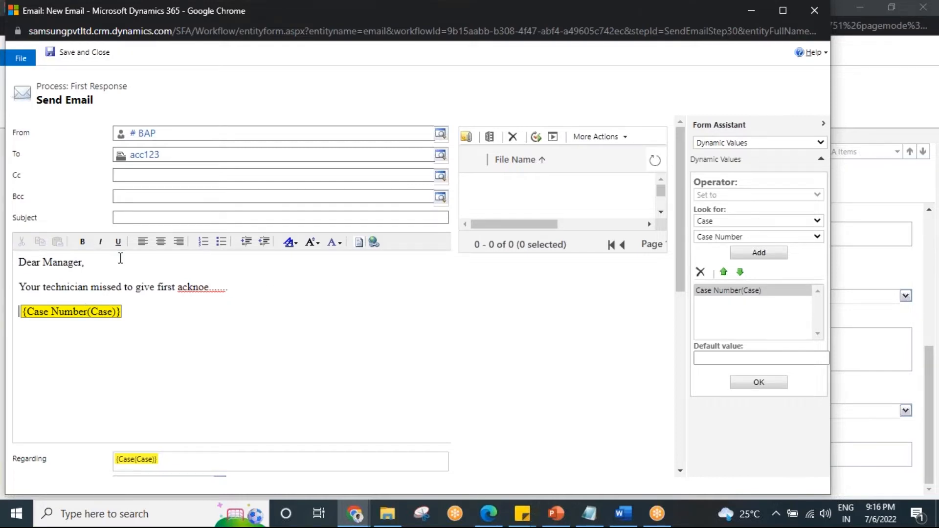
left_click(87, 55)
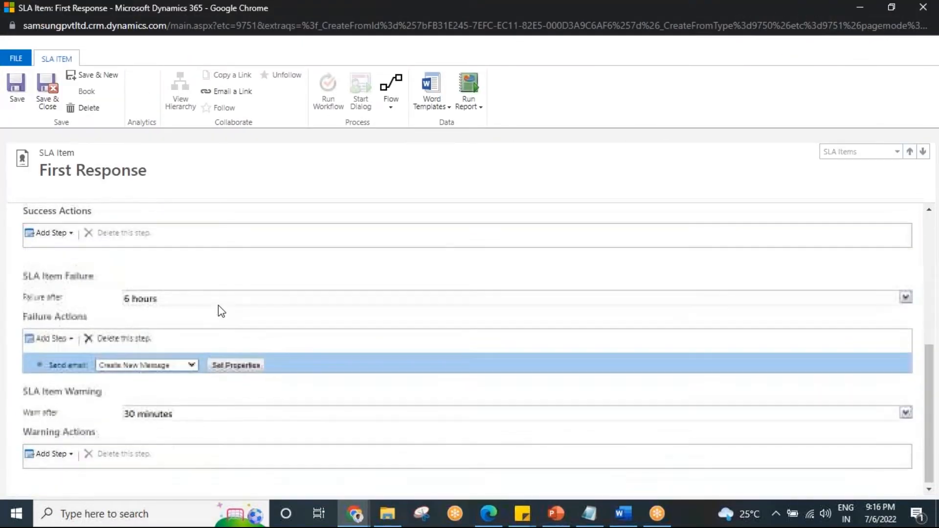
- Set the Warn after time under SLA Item Warning to 2 hours and view the step types available for Warning Actions
scroll(219, 306, "up", 3)
scroll(218, 305, "down", 2)
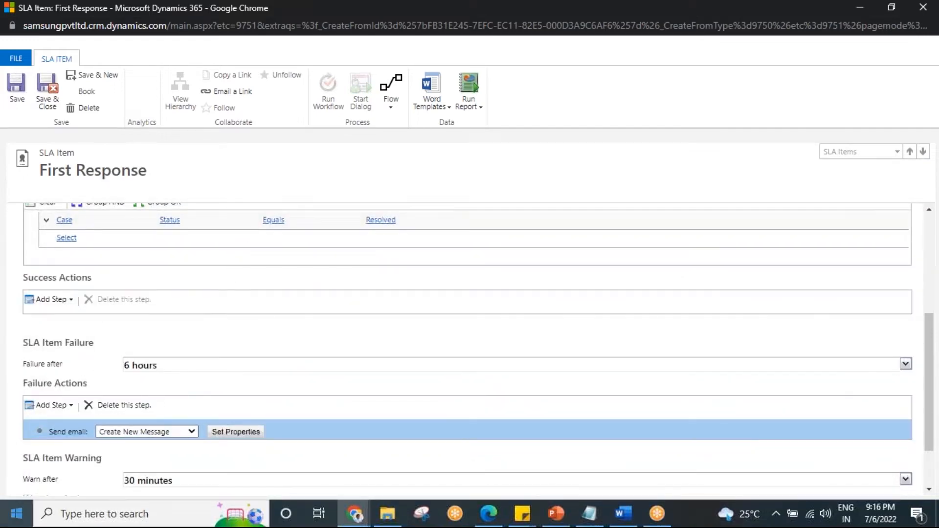
scroll(195, 374, "down", 2)
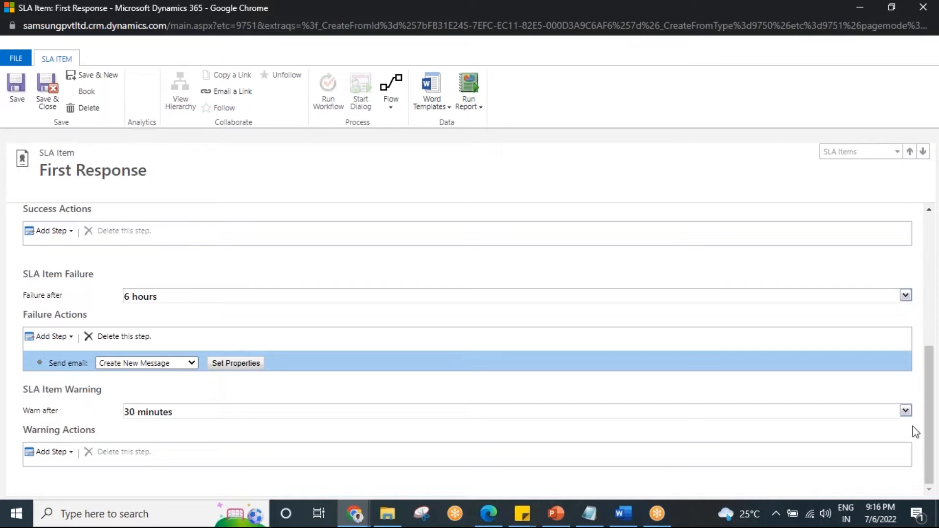
left_click(906, 411)
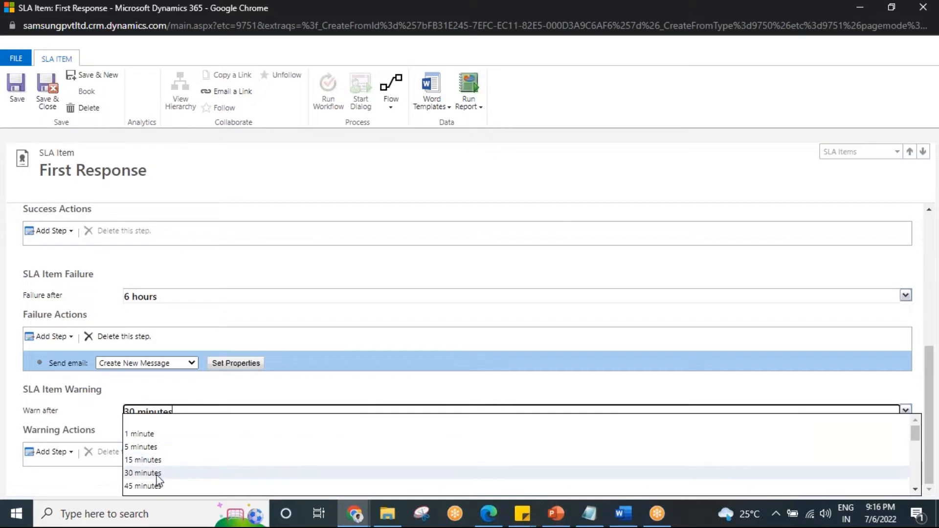
scroll(167, 480, "down", 2)
left_click(142, 456)
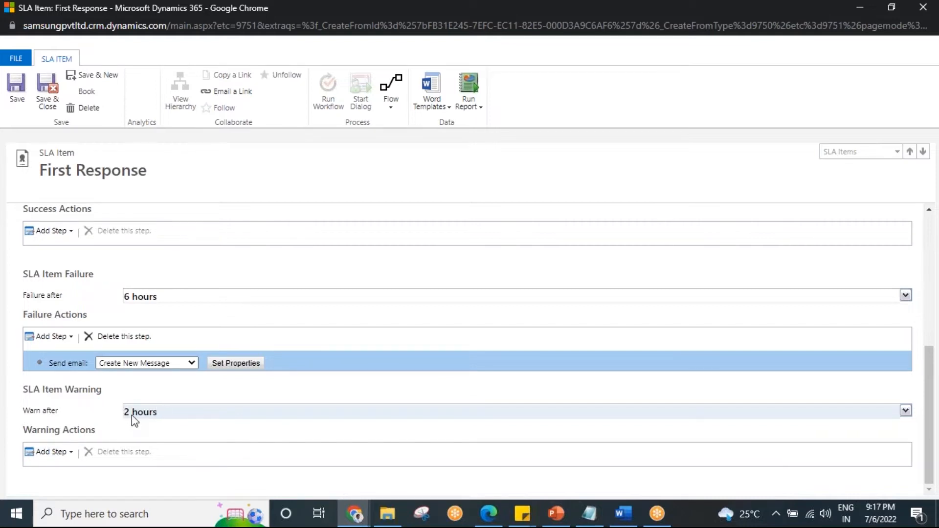
left_click(70, 452)
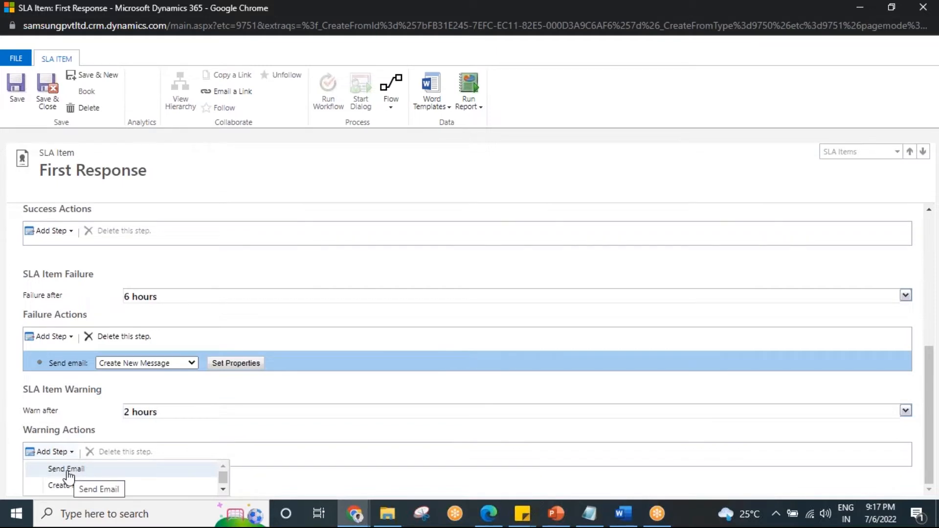
left_click(137, 384)
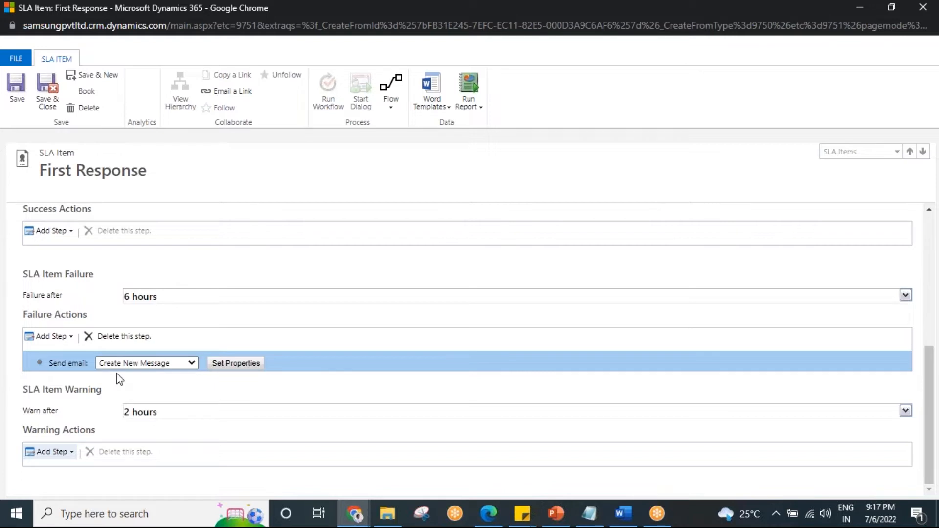
- Change the field in the First Response item's Success Criteria condition to the Case's First Response Sent
scroll(436, 375, "up", 4)
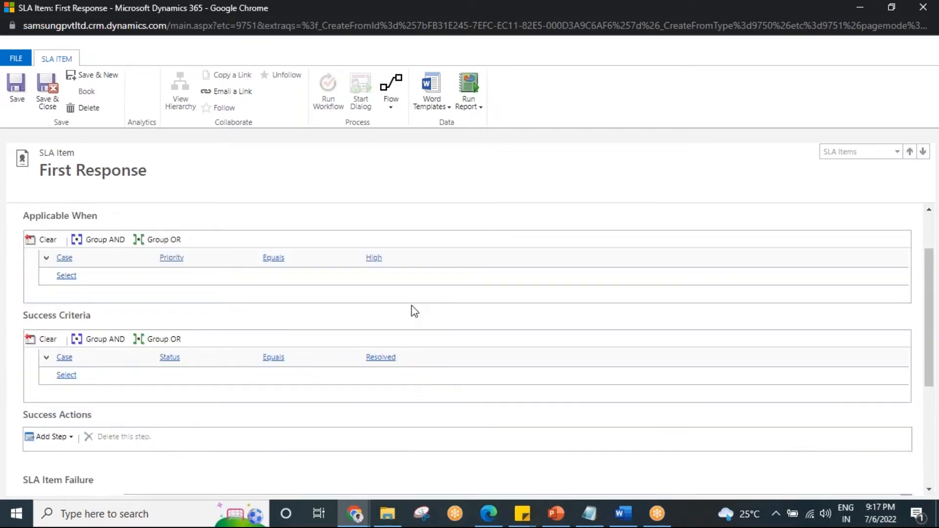
scroll(256, 293, "up", 2)
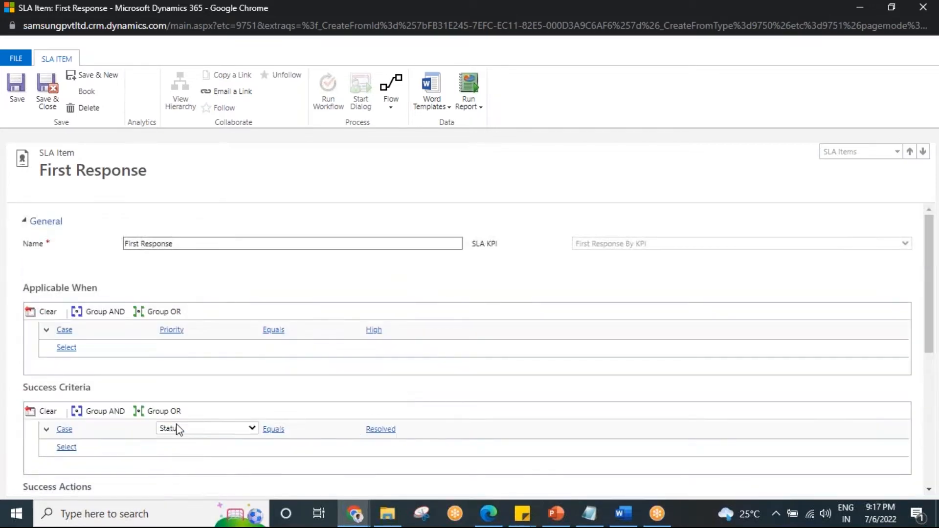
left_click(174, 430)
left_click(208, 434)
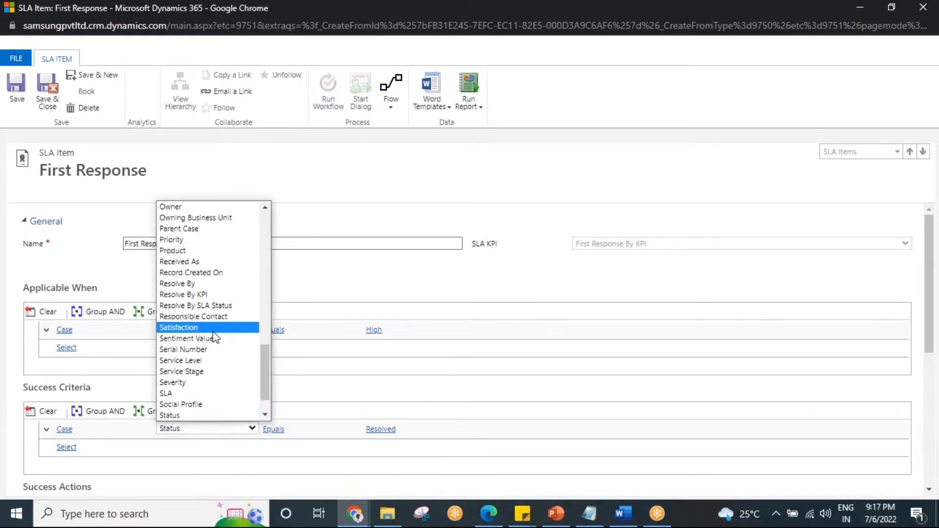
scroll(212, 355, "up", 4)
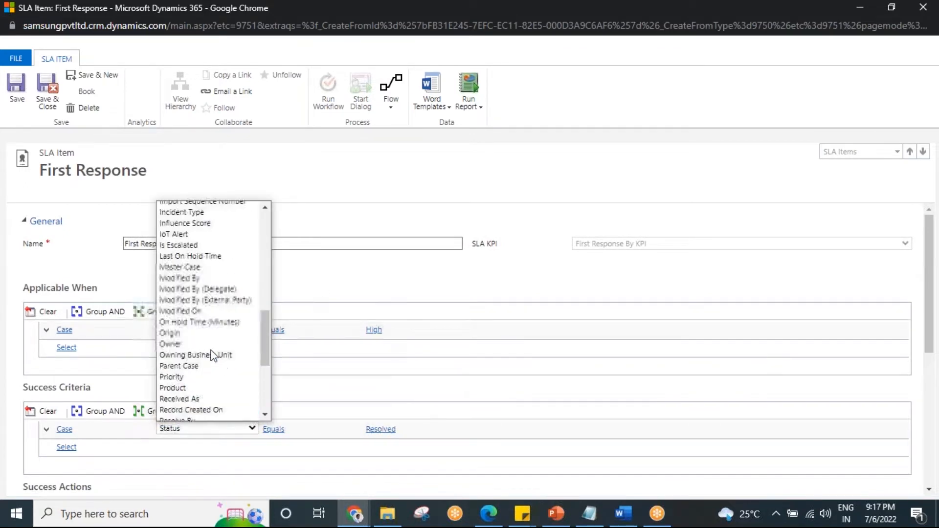
scroll(213, 355, "down", 5)
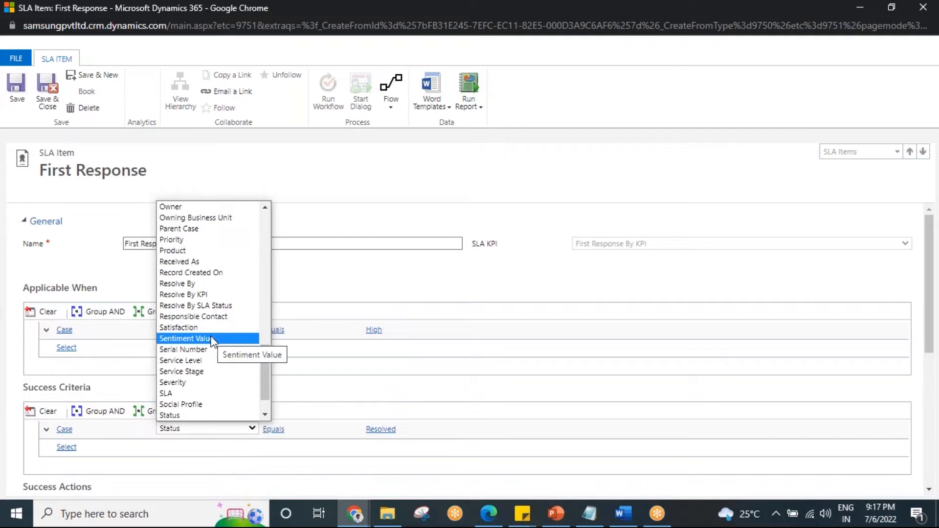
scroll(214, 342, "down", 1)
scroll(214, 342, "up", 4)
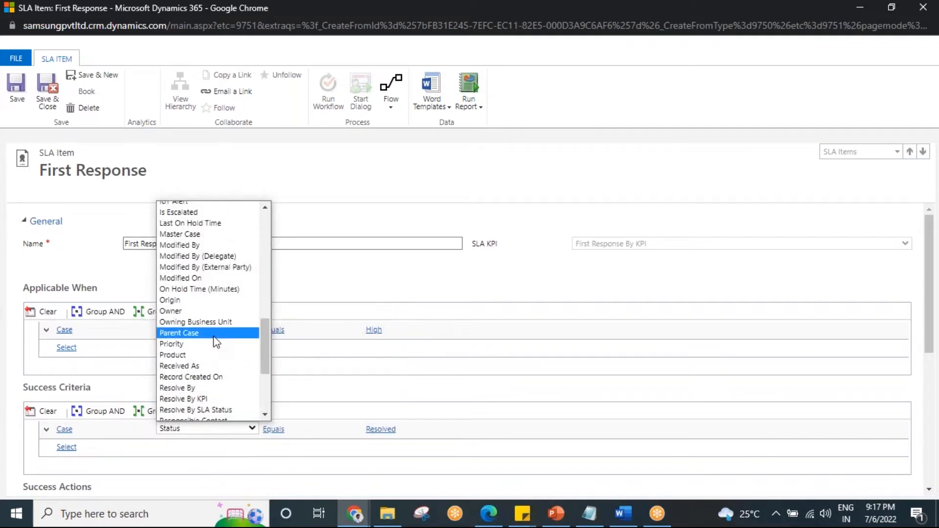
scroll(215, 342, "up", 4)
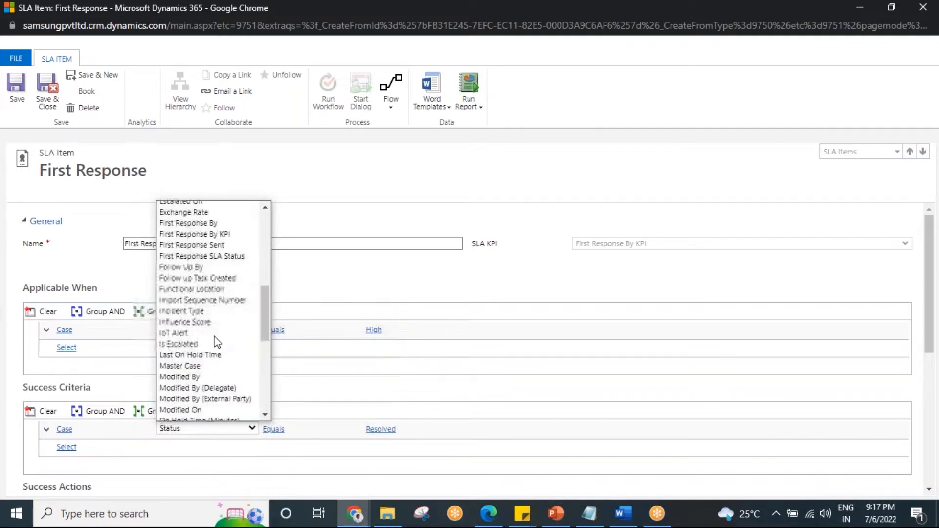
left_click(233, 245)
- Complete the First Response Sent success condition with the operator Equals and the value Yes
left_click(272, 429)
left_click(313, 429)
left_click(274, 440)
left_click(391, 430)
left_click(455, 430)
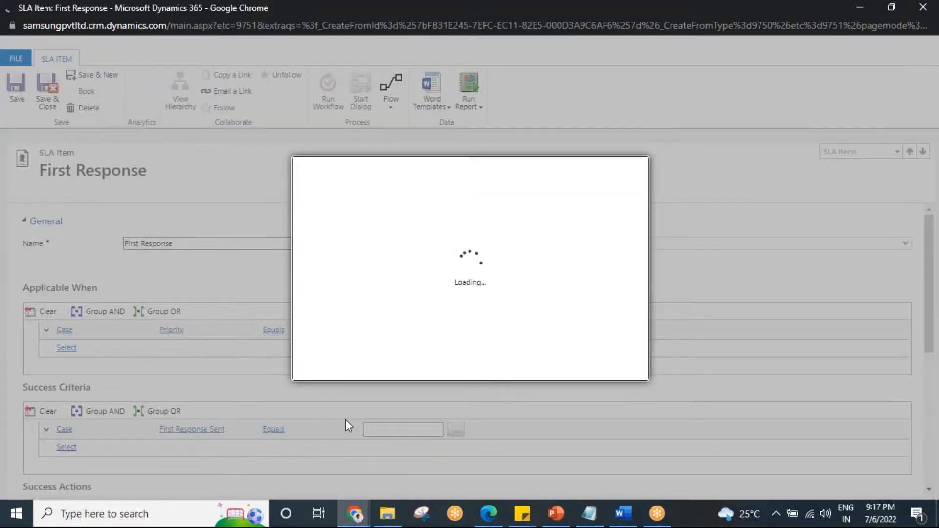
left_click(324, 255)
left_click(467, 283)
left_click(539, 367)
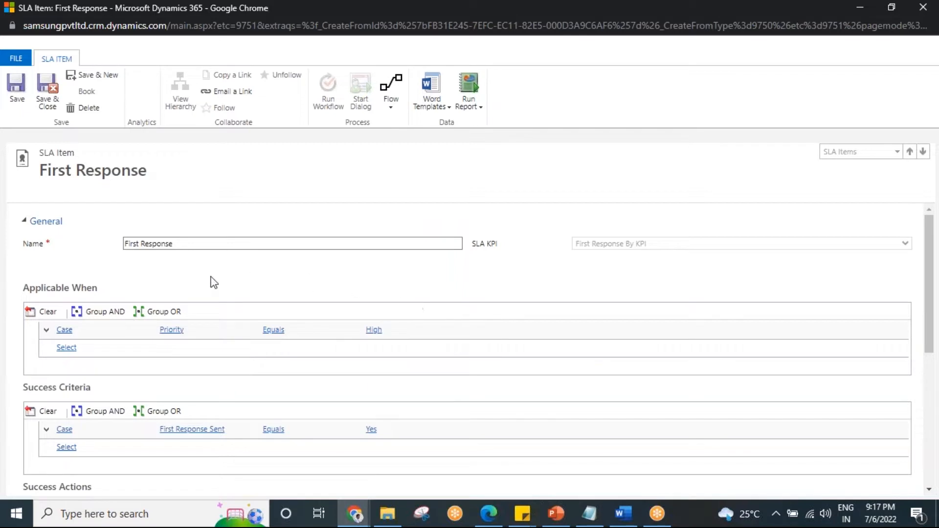
- Review the First Response item's criteria, failure and warning settings, then save and close the item
scroll(392, 344, "down", 2)
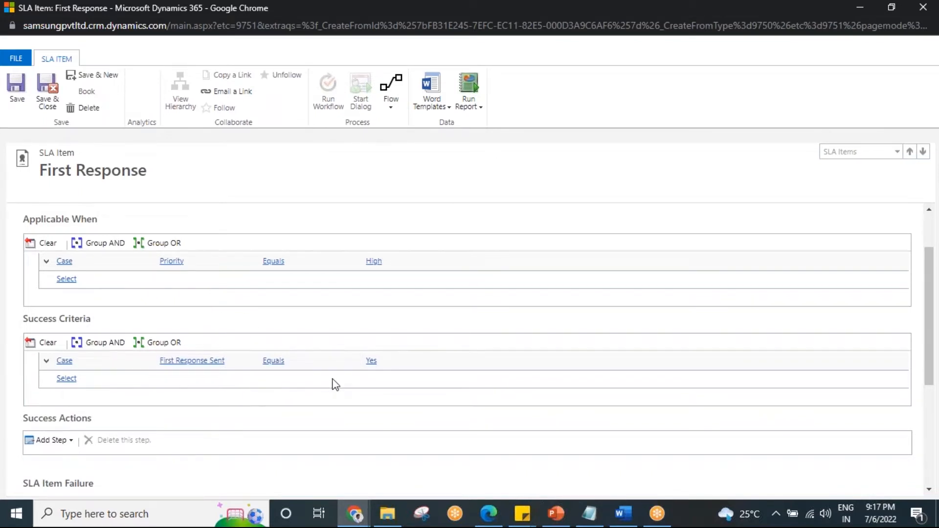
scroll(336, 385, "down", 3)
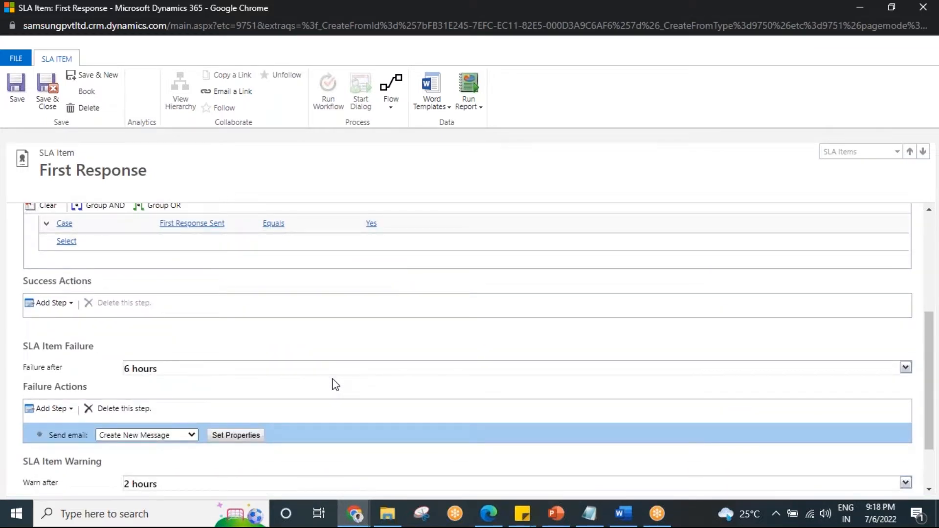
scroll(335, 384, "down", 2)
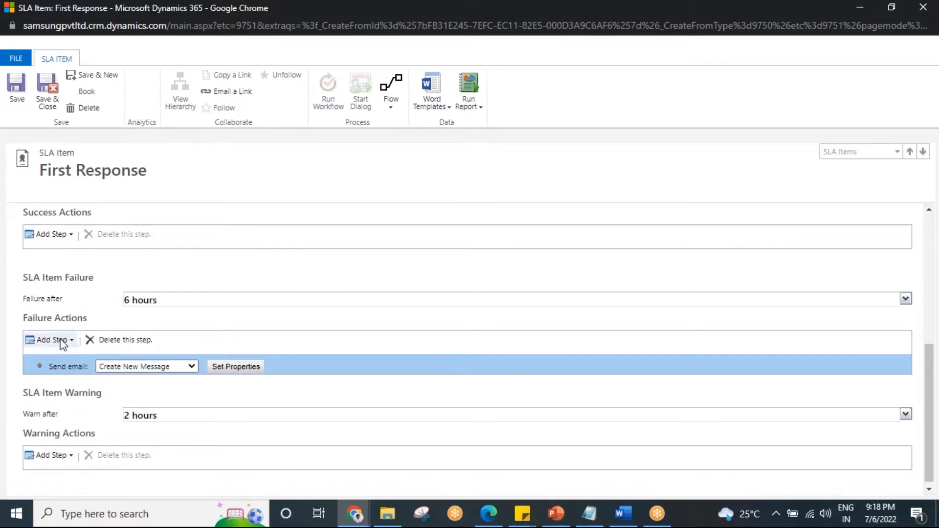
left_click(54, 104)
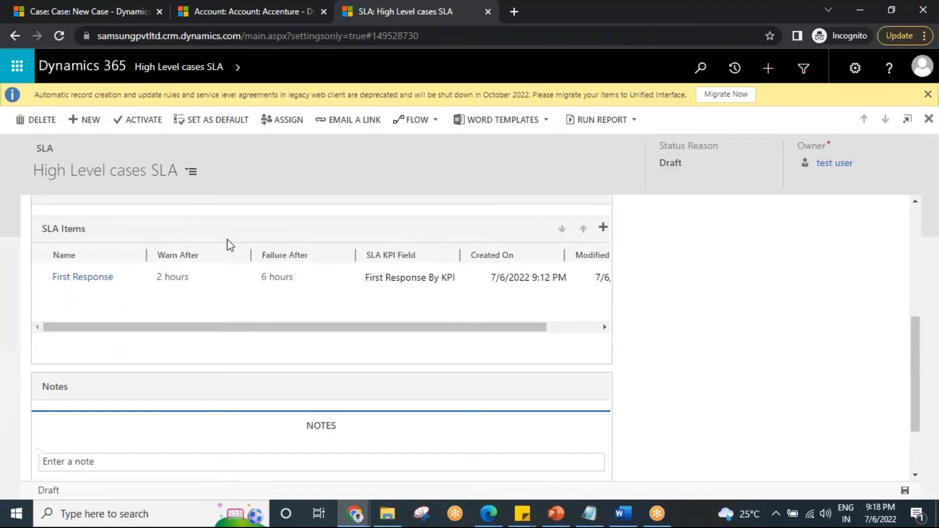
scroll(374, 356, "up", 2)
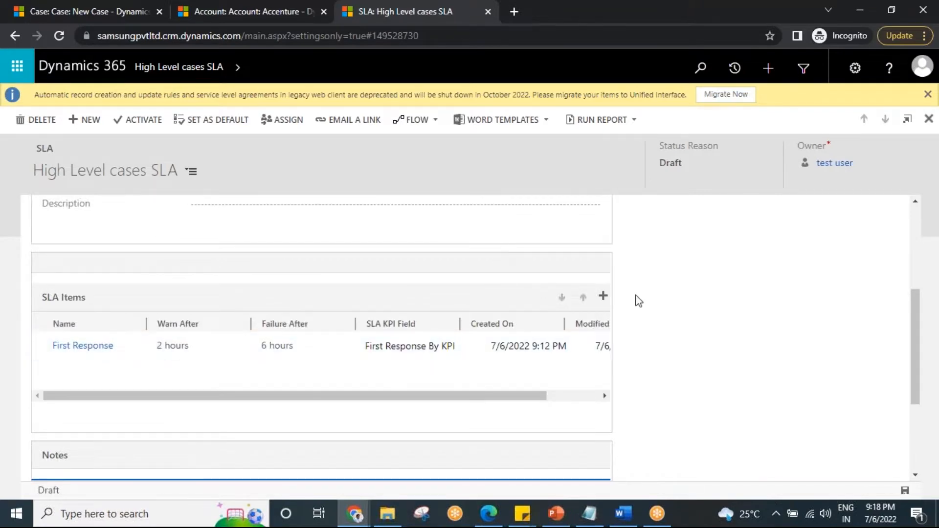
left_click(603, 297)
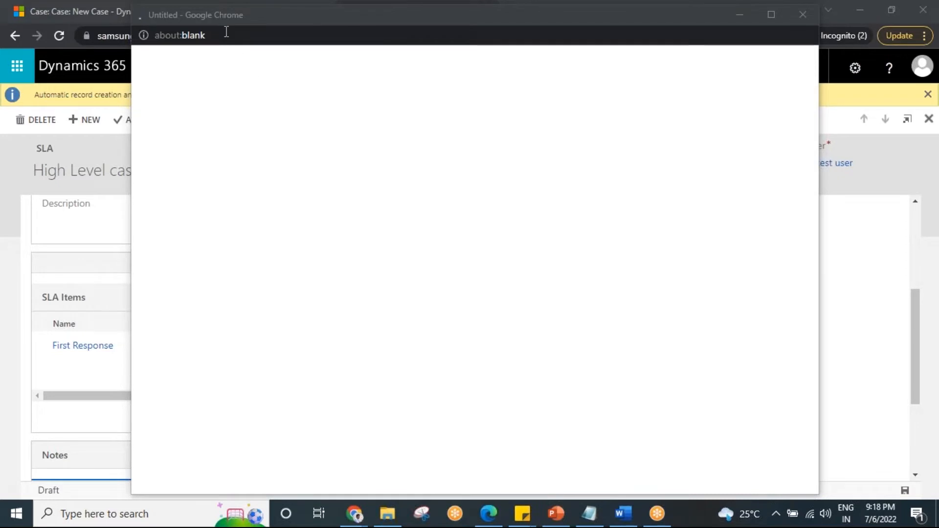
double_click(219, 12)
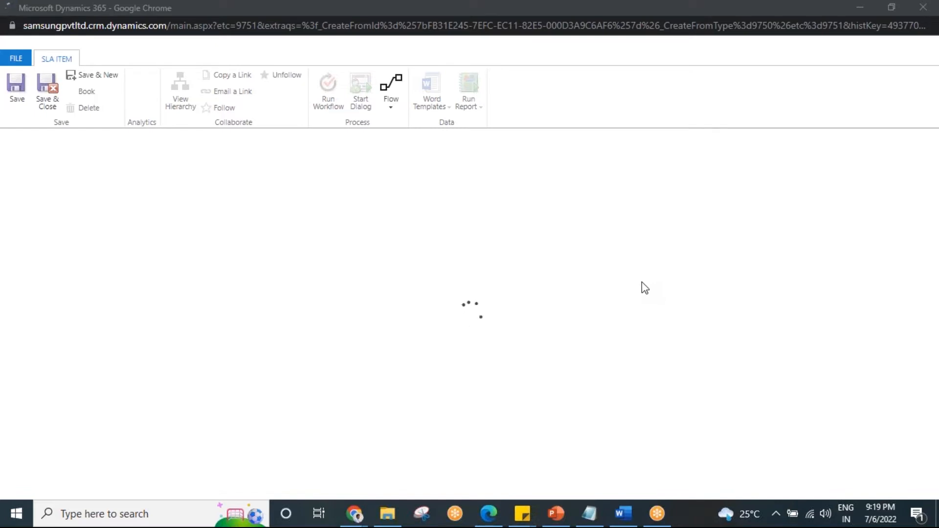
double_click(302, 8)
left_click(675, 131)
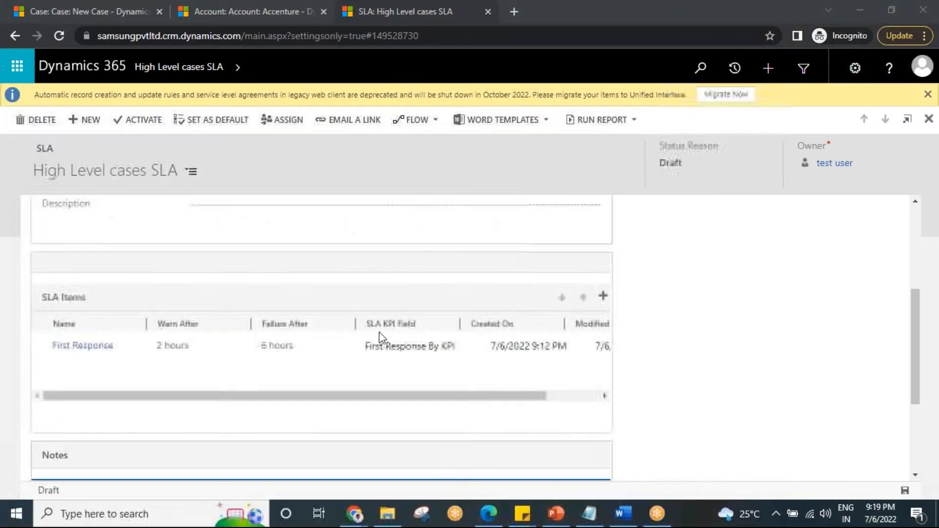
- Add a new SLA item to the High Level cases SLA, named Resolve, with Resolve By KPI as its SLA KPI
left_click(603, 296)
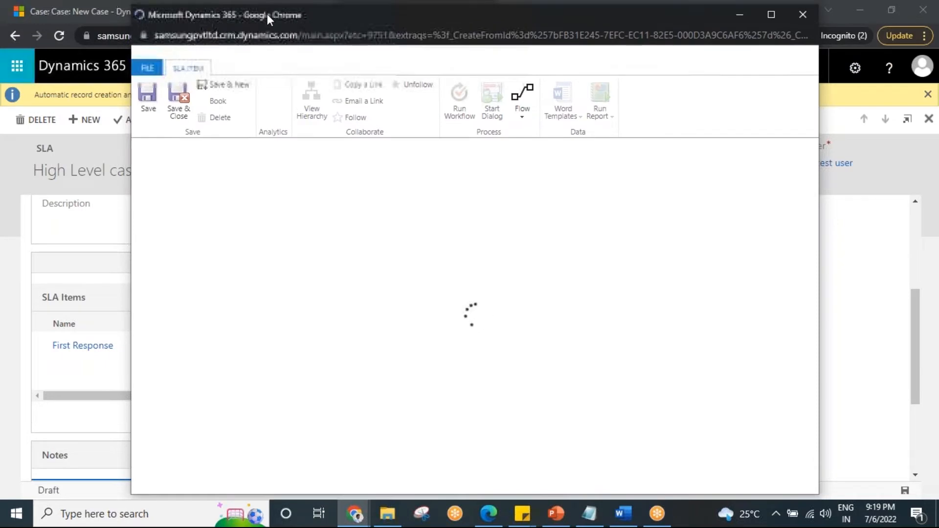
double_click(305, 10)
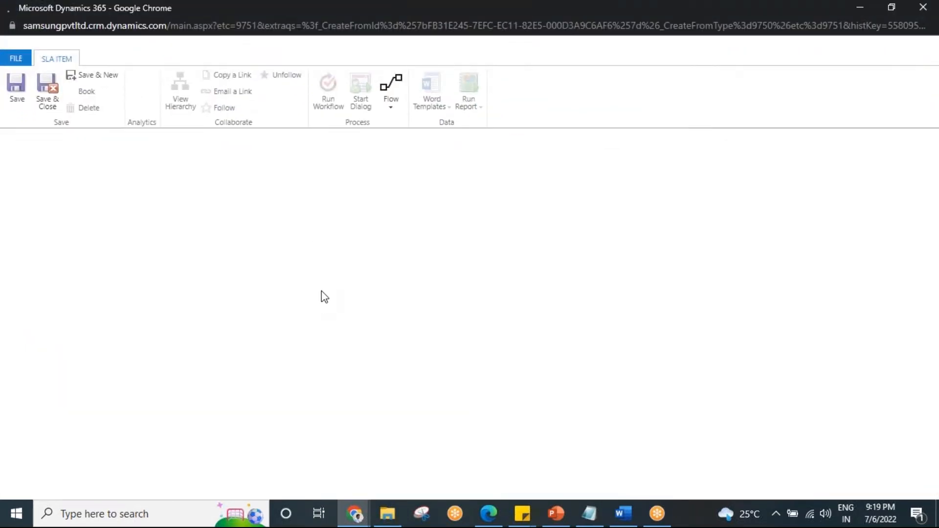
left_click(206, 225)
type("Res")
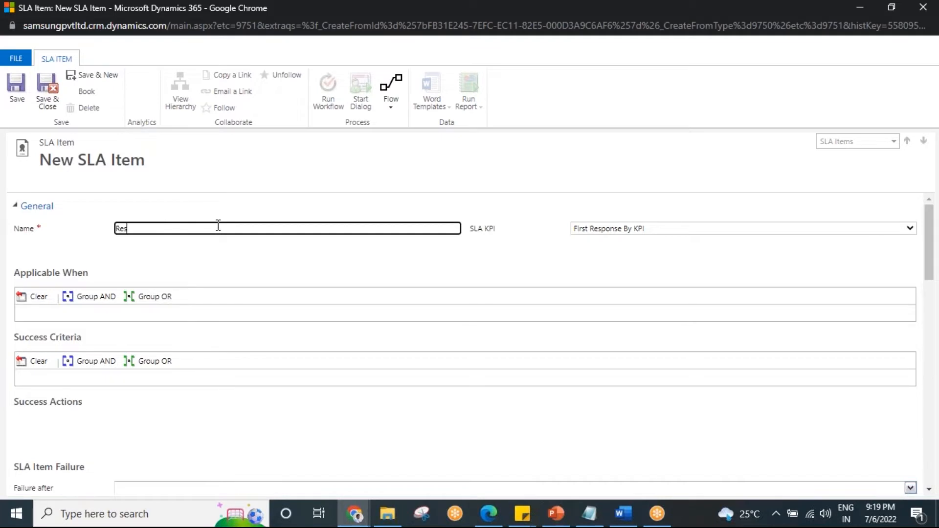
type("olve")
left_click(650, 228)
left_click(610, 250)
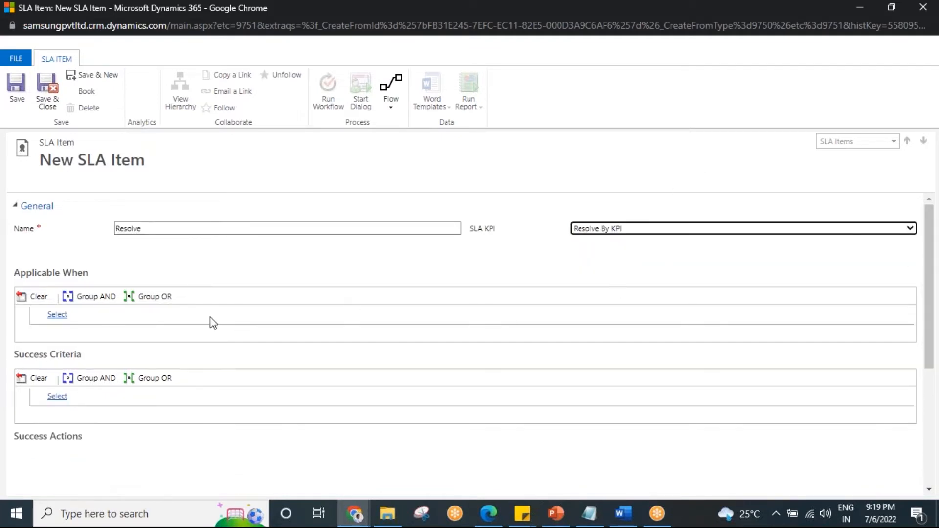
- Start an Applicable When condition for the Resolve item on the Case's Priority field
left_click(57, 313)
left_click(91, 314)
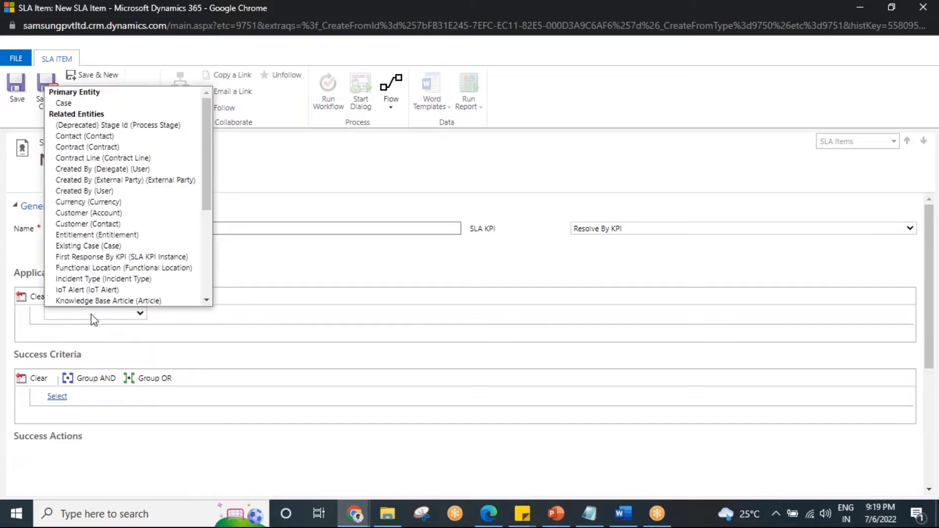
left_click(90, 104)
left_click(203, 314)
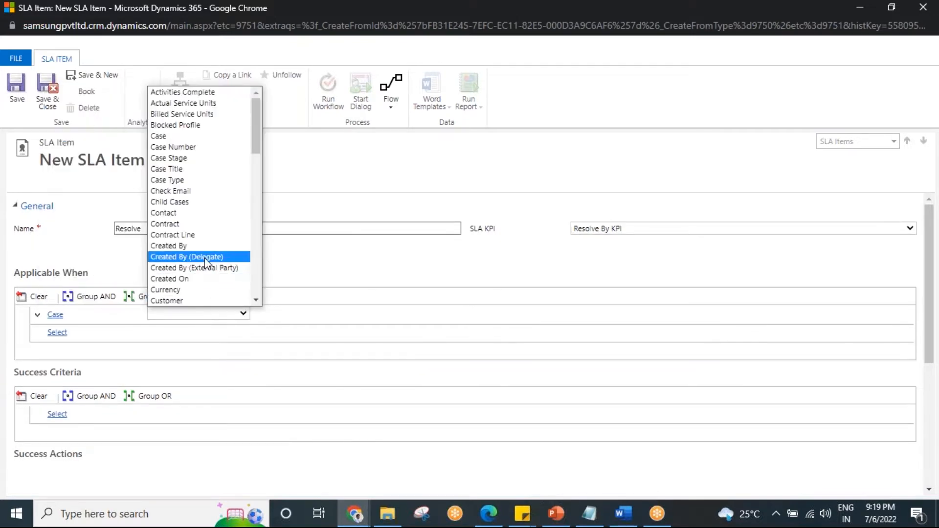
scroll(205, 257, "down", 3)
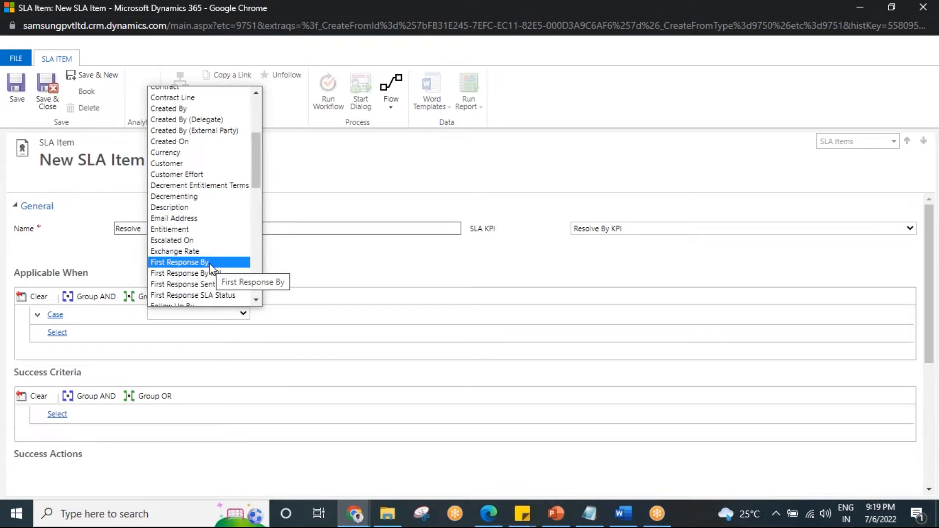
scroll(210, 267, "down", 6)
left_click(205, 298)
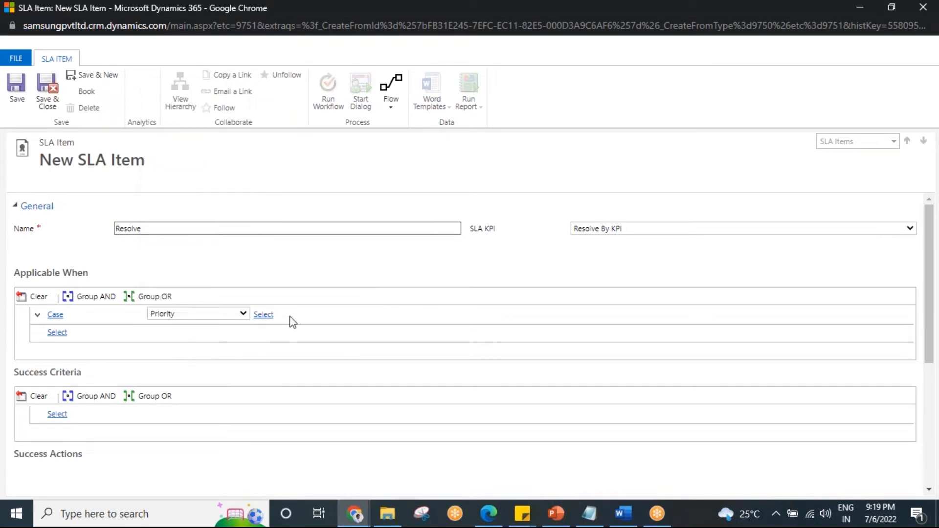
- Complete the Priority condition under Applicable When with the operator Equals and the value High
left_click(266, 315)
left_click(273, 325)
left_click(403, 316)
left_click(446, 314)
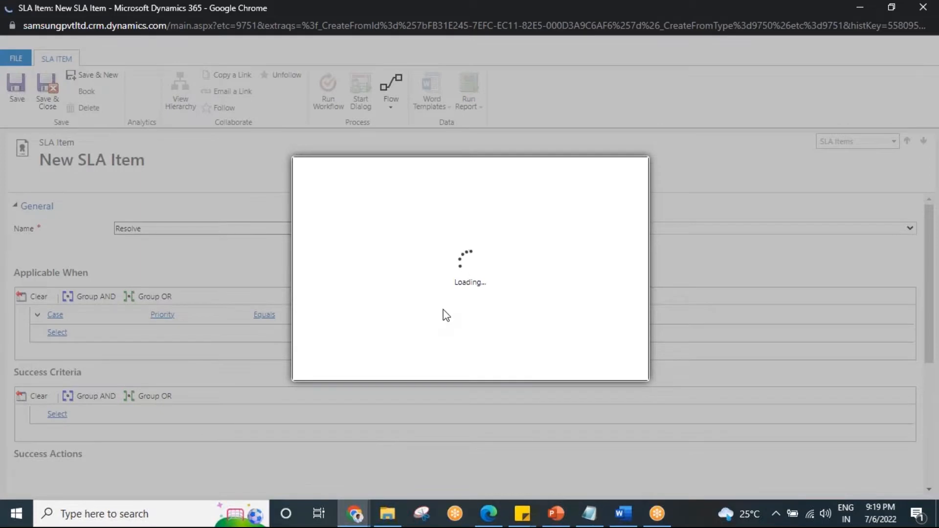
left_click(466, 288)
left_click(539, 366)
- Start a Success Criteria condition for the Resolve item on the Case's Status field
scroll(196, 372, "down", 3)
left_click(58, 344)
left_click(92, 345)
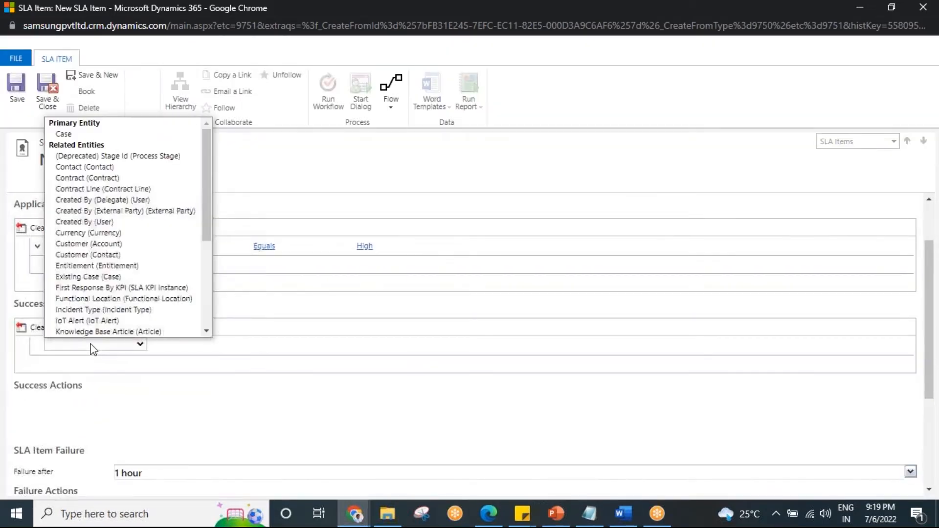
left_click(93, 134)
left_click(204, 345)
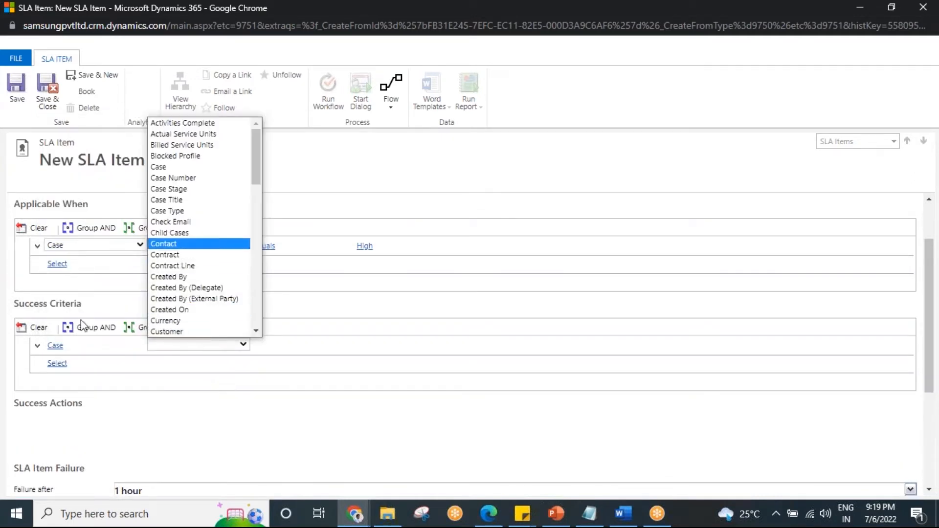
scroll(184, 266, "down", 4)
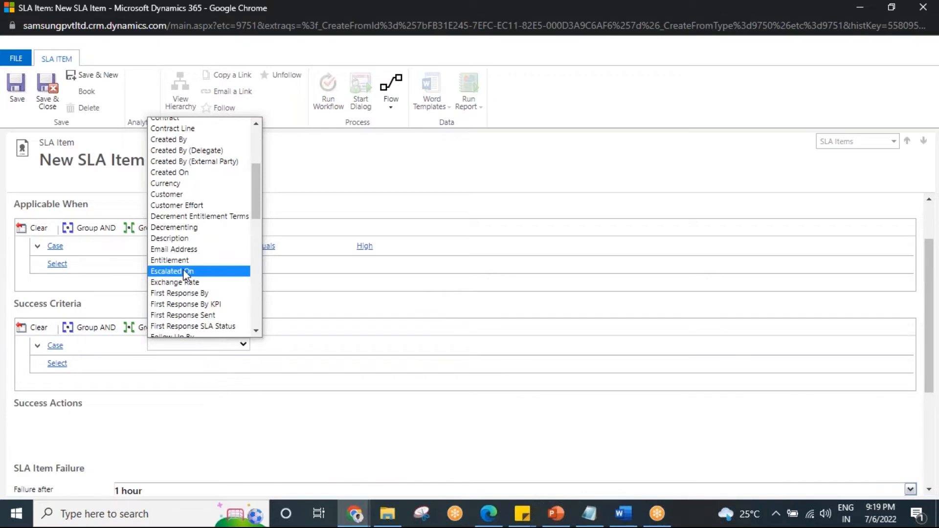
scroll(184, 272, "down", 8)
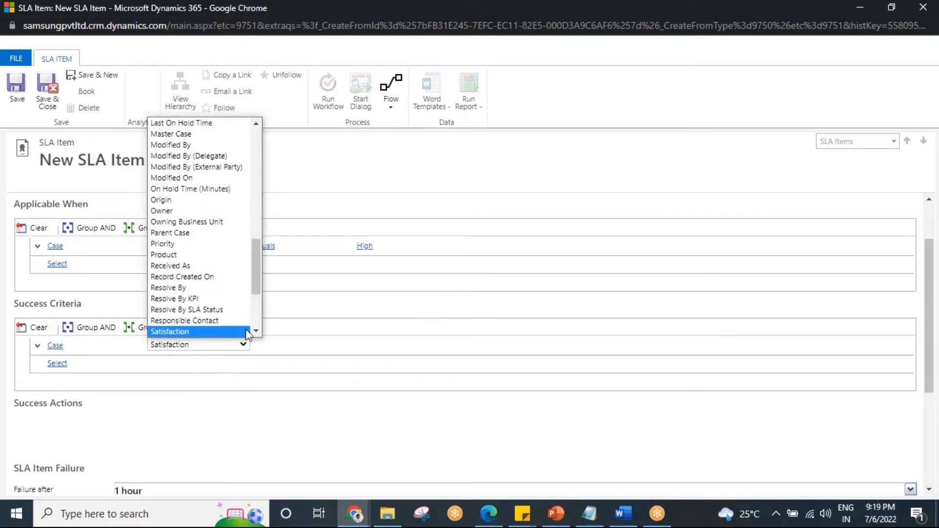
scroll(247, 334, "down", 4)
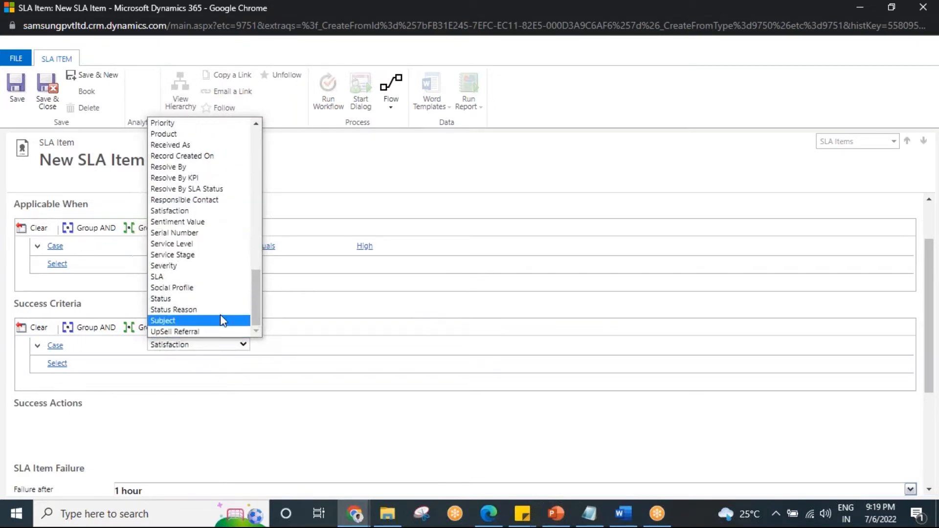
left_click(176, 298)
- Set the operator of the Status success condition to Equals and choose its comparison value
left_click(318, 345)
left_click(281, 360)
left_click(447, 352)
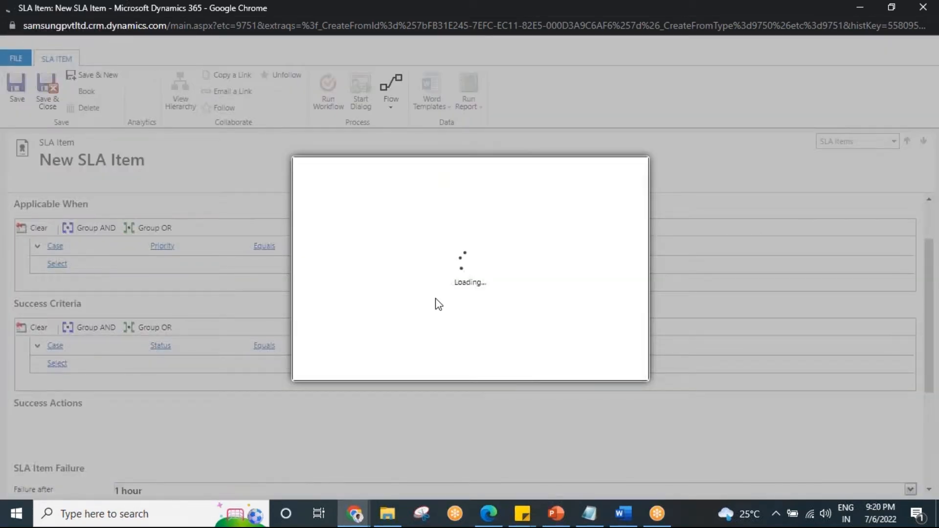
left_click(342, 287)
left_click(464, 282)
left_click(538, 365)
- Set the Resolve item's Failure after time to 2 days and save the SLA item
scroll(146, 327, "down", 3)
scroll(149, 331, "up", 3)
scroll(136, 335, "down", 3)
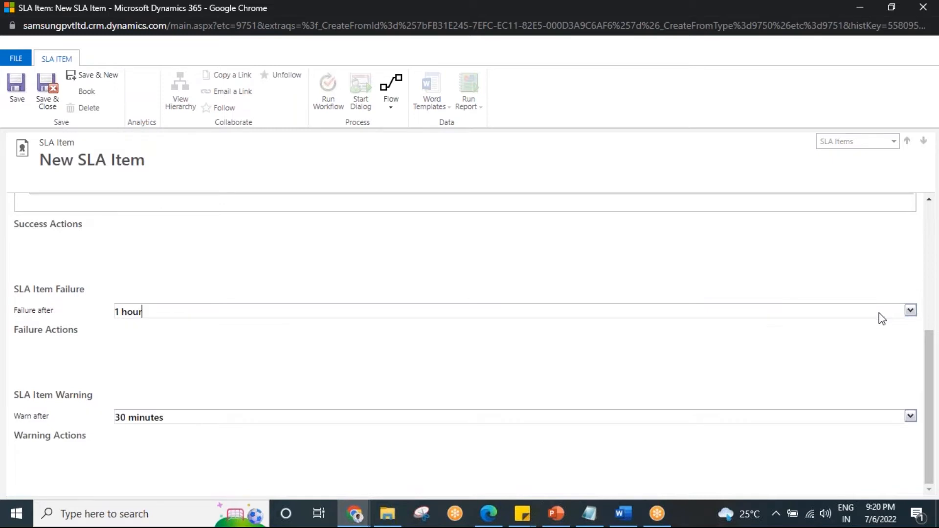
left_click(837, 162)
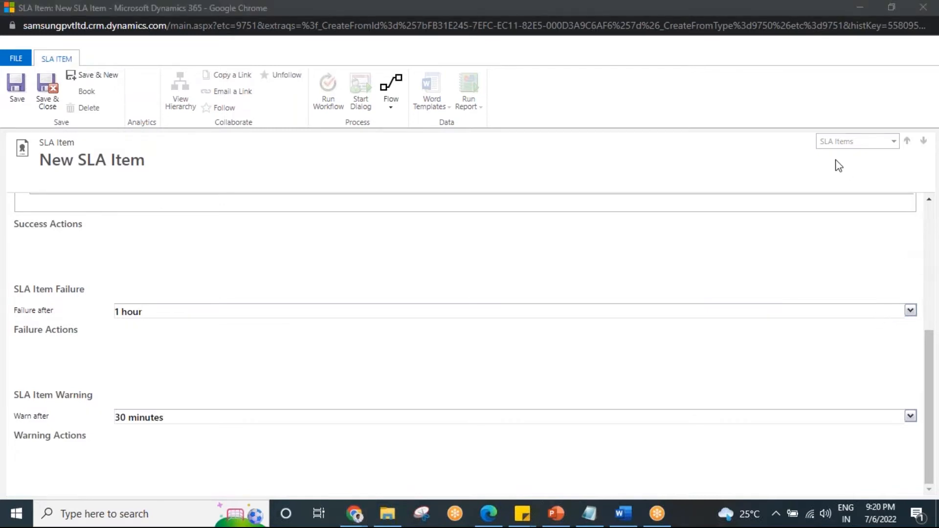
left_click(575, 312)
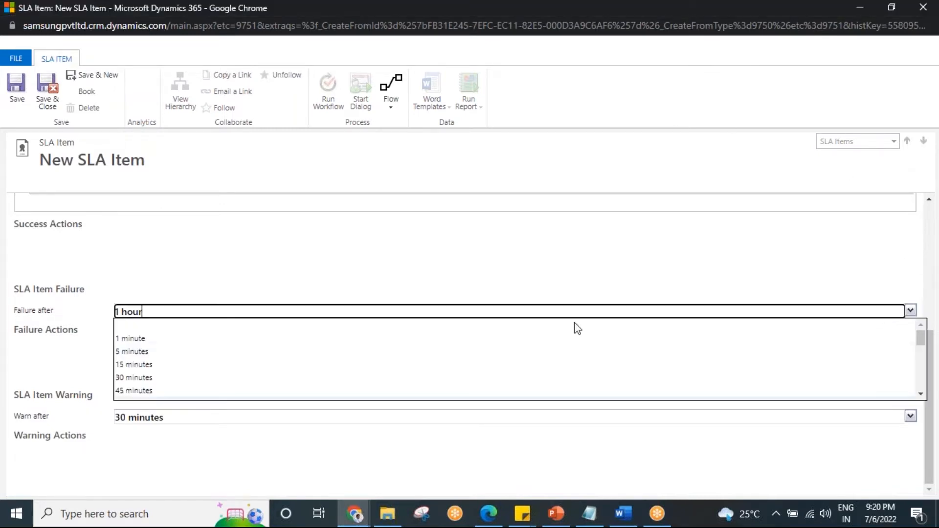
scroll(195, 367, "down", 6)
scroll(190, 367, "down", 1)
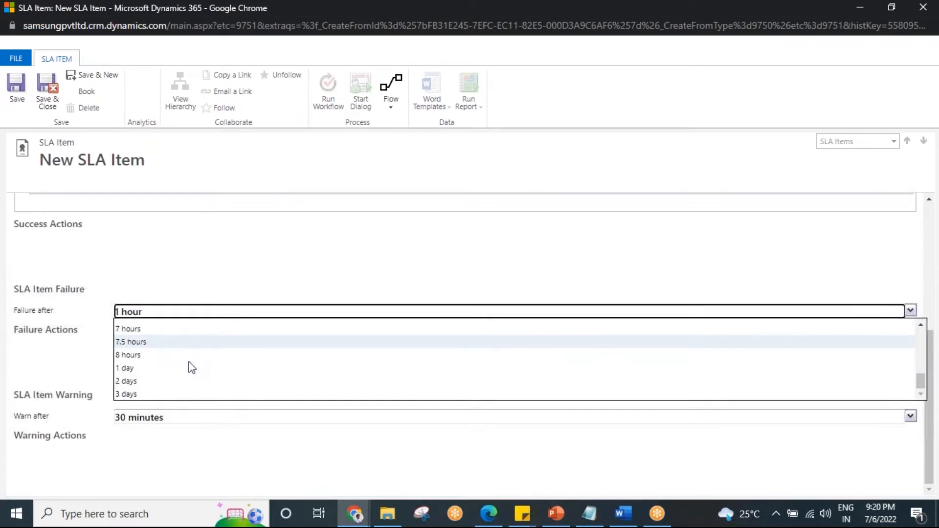
left_click(142, 381)
scroll(122, 345, "up", 3)
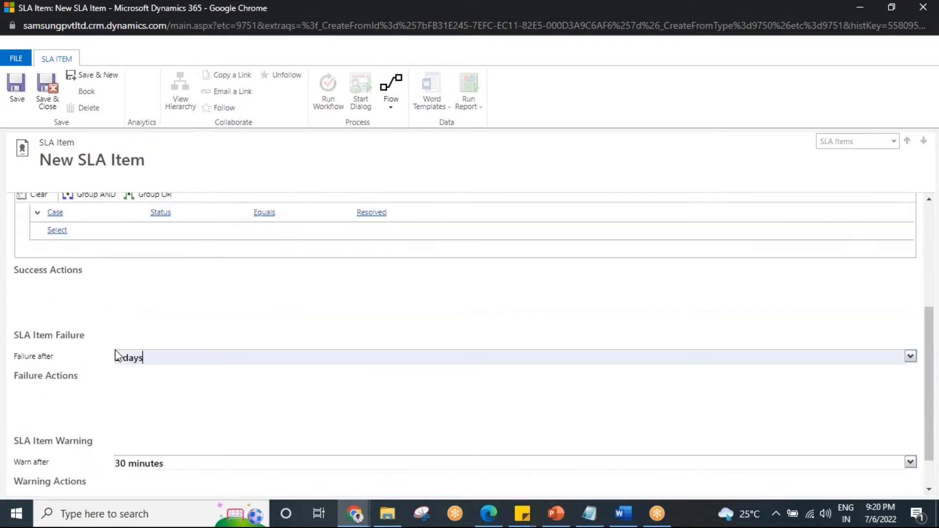
left_click(16, 96)
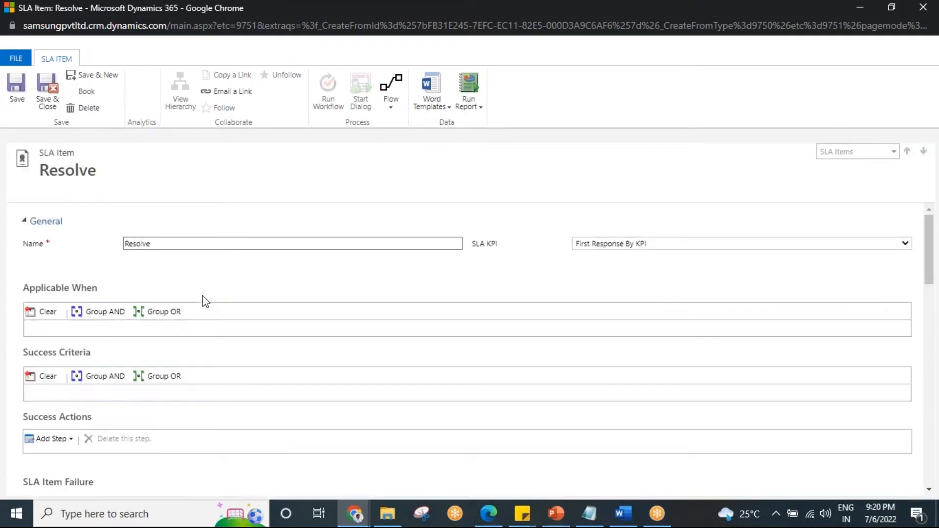
- Review the saved Resolve item's conditions and the action types available for its Failure Actions
scroll(287, 357, "down", 3)
scroll(360, 363, "up", 3)
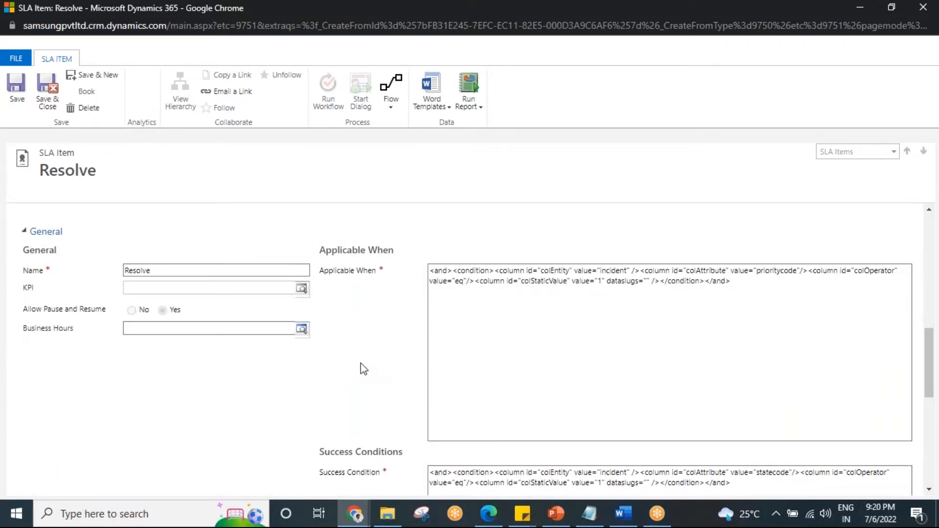
scroll(217, 334, "down", 5)
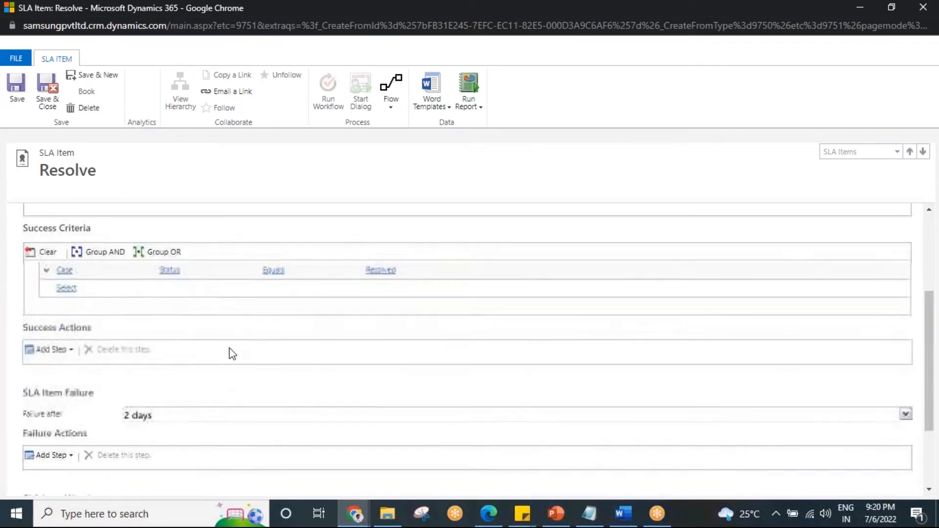
scroll(75, 272, "up", 3)
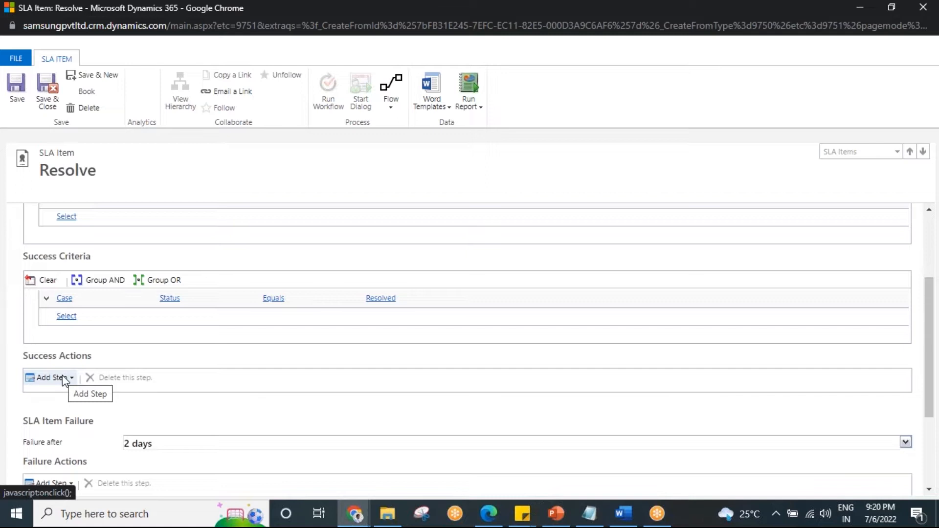
scroll(137, 391, "down", 3)
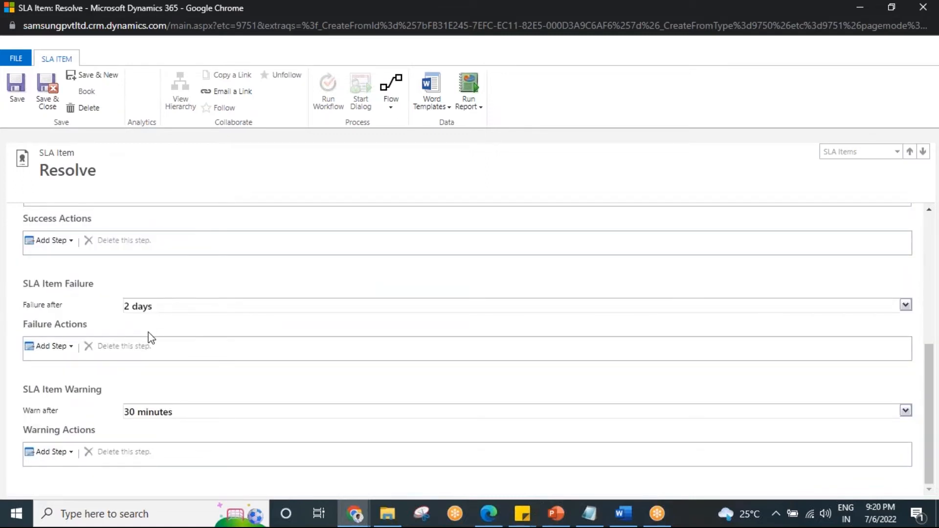
left_click(72, 347)
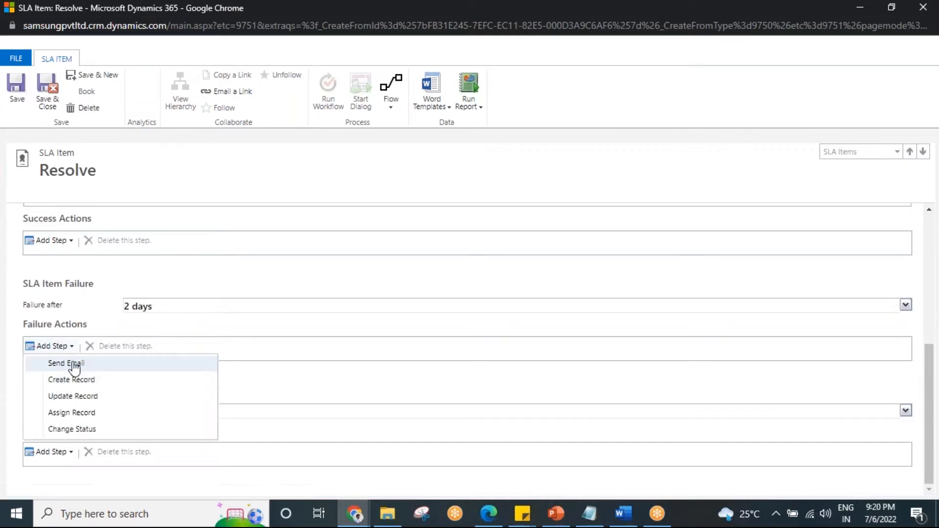
left_click(268, 383)
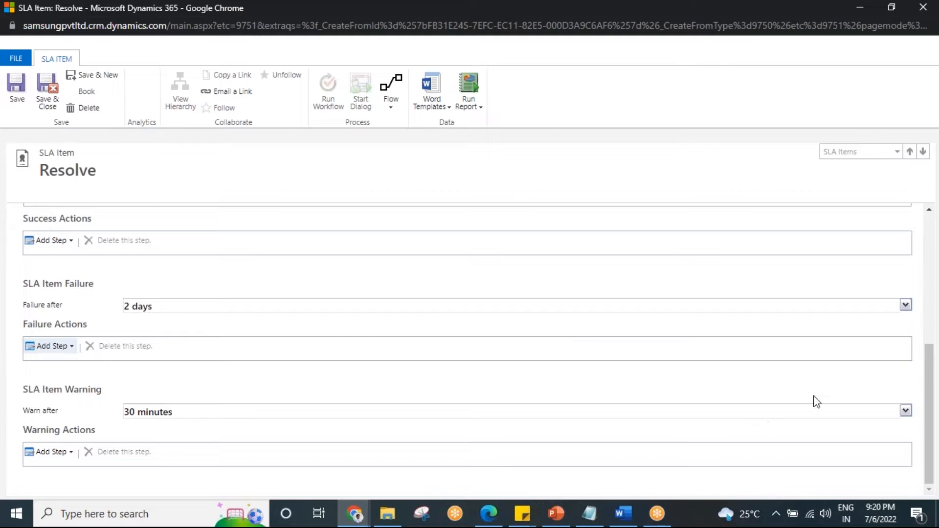
left_click(906, 411)
scroll(294, 467, "down", 2)
left_click(147, 428)
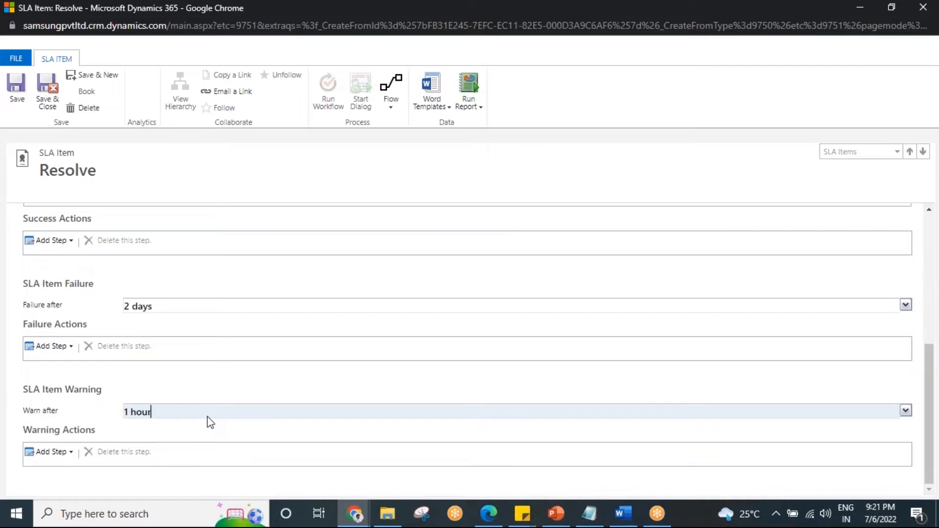
- Set the Resolve item's Warn after time to 1 day, then save and close the SLA item
left_click(906, 411)
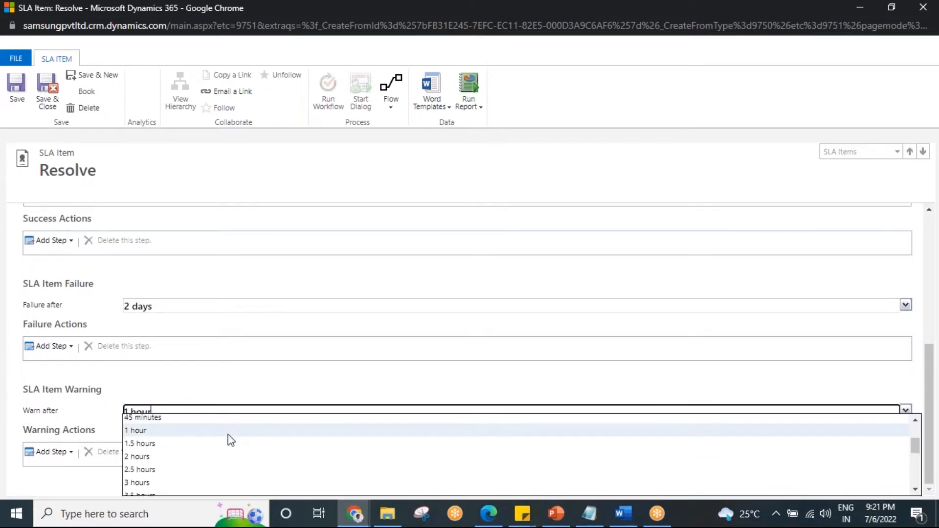
scroll(206, 455, "down", 4)
left_click(151, 489)
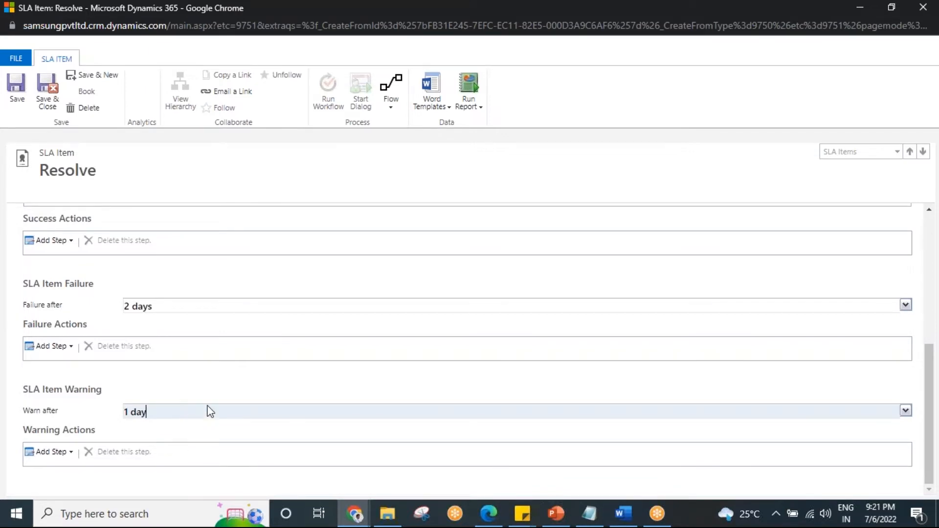
scroll(208, 409, "up", 1)
scroll(198, 389, "up", 5)
scroll(390, 377, "down", 5)
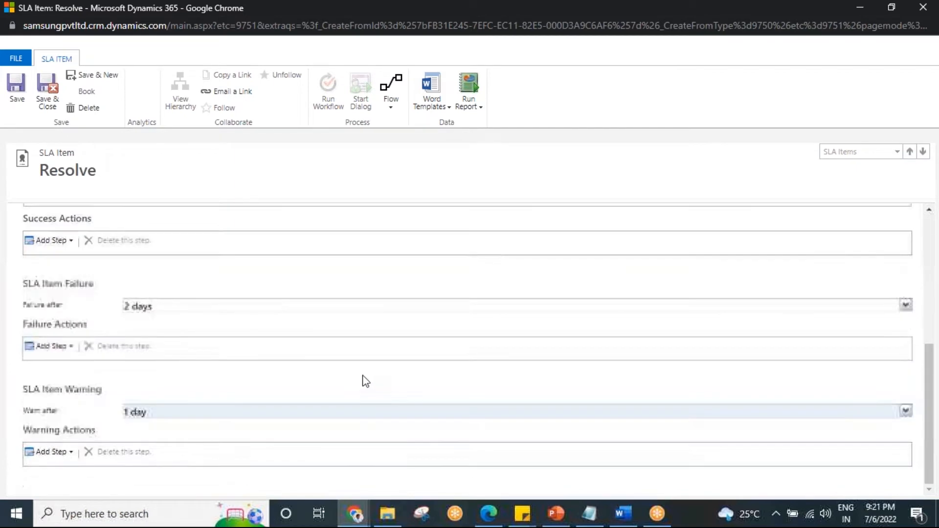
left_click(57, 98)
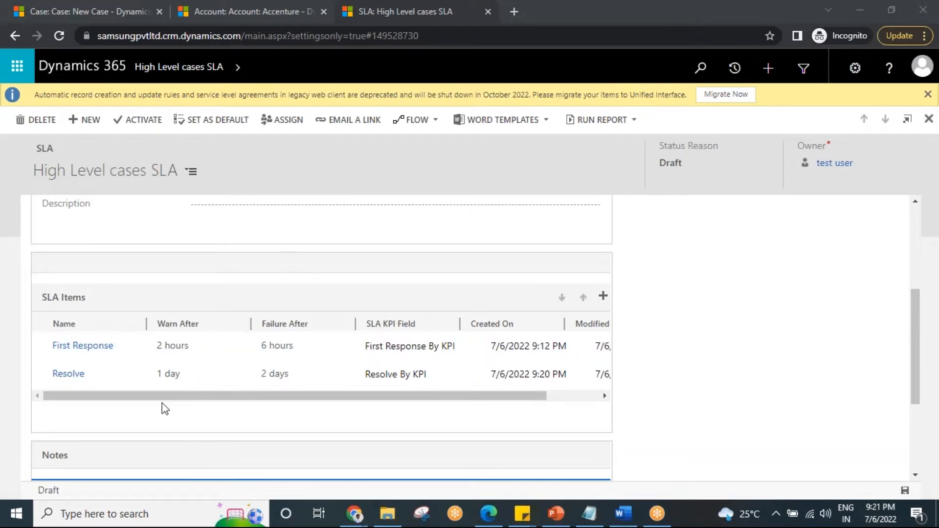
- Check the SLA Items list, then activate the High Level cases SLA and confirm the activation
left_click_drag(181, 398, 145, 406)
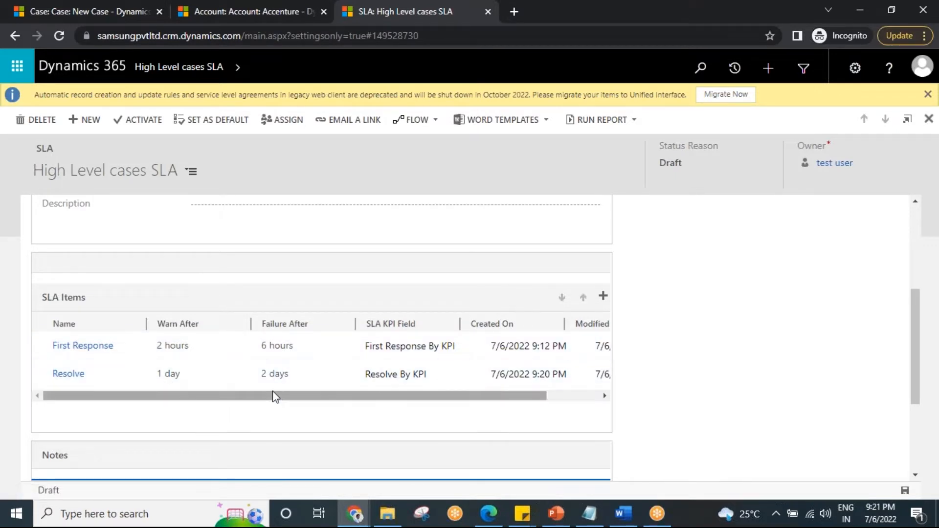
left_click_drag(274, 397, 457, 404)
scroll(456, 384, "up", 4)
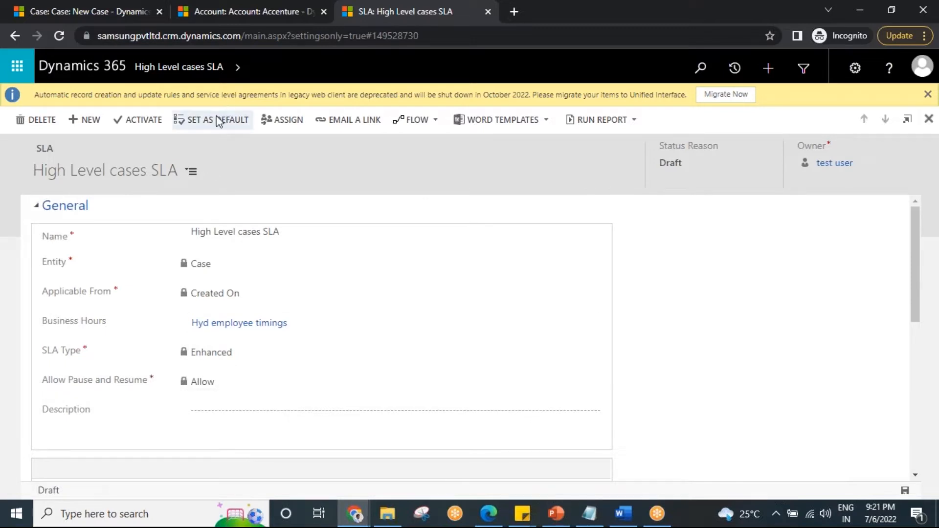
left_click(141, 122)
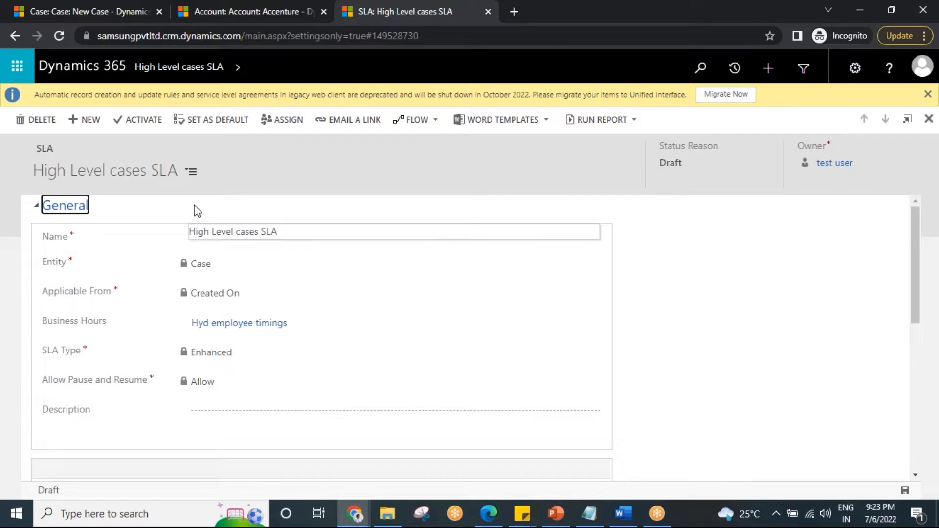
left_click(138, 111)
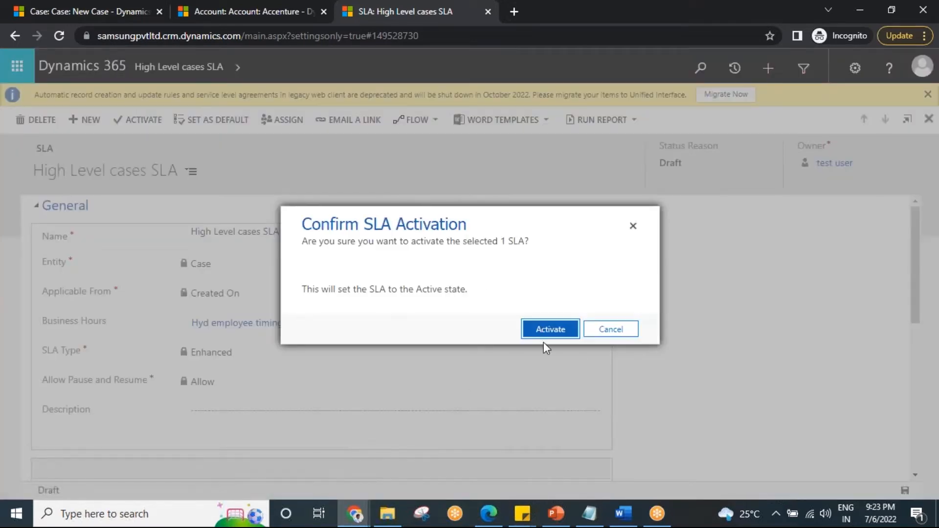
left_click(553, 331)
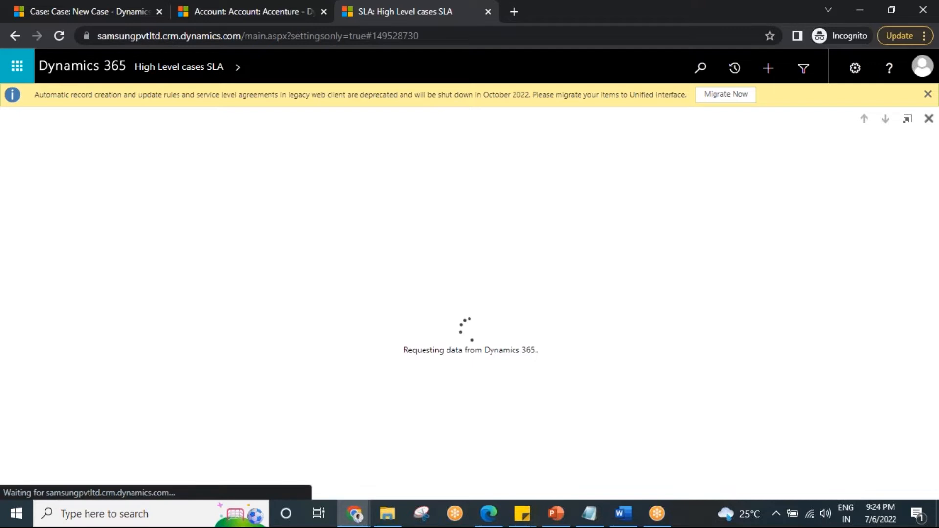
- Switch to Notepad and add the line "---Holidays----Working hours---SLA" below the case note
left_click(590, 514)
left_click_drag(351, 410, 131, 386)
type("---")
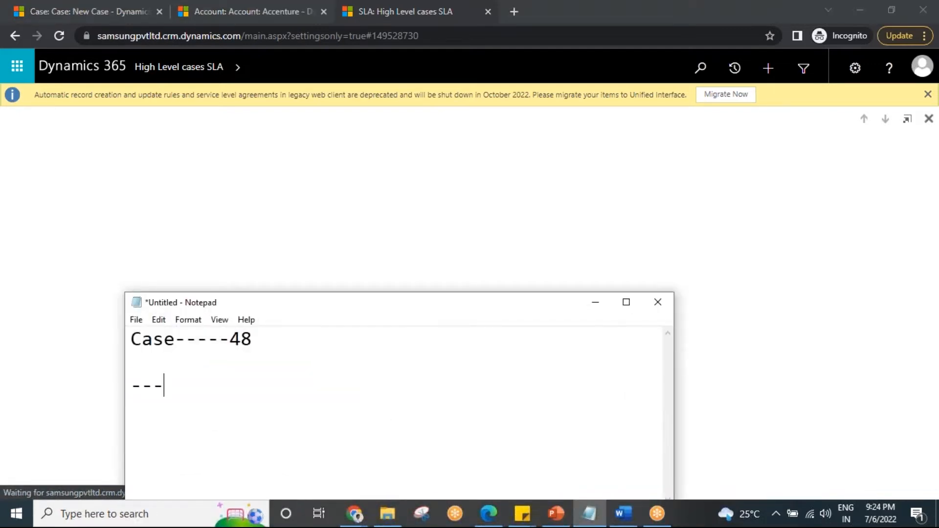
type("Holidays")
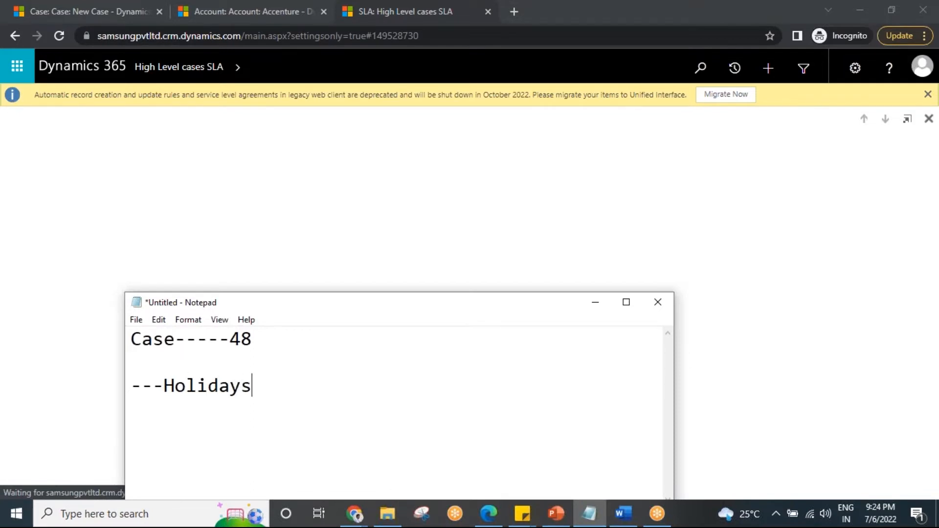
type("----Working ")
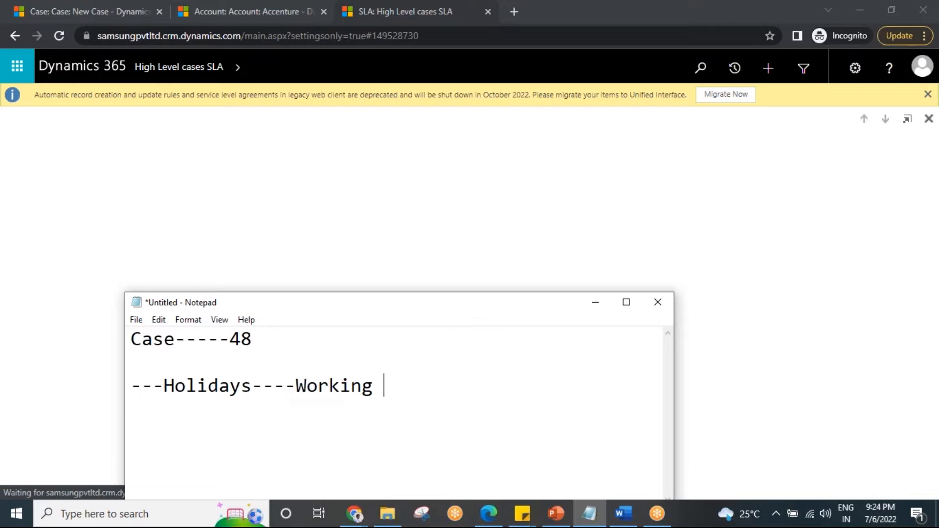
type("hours---")
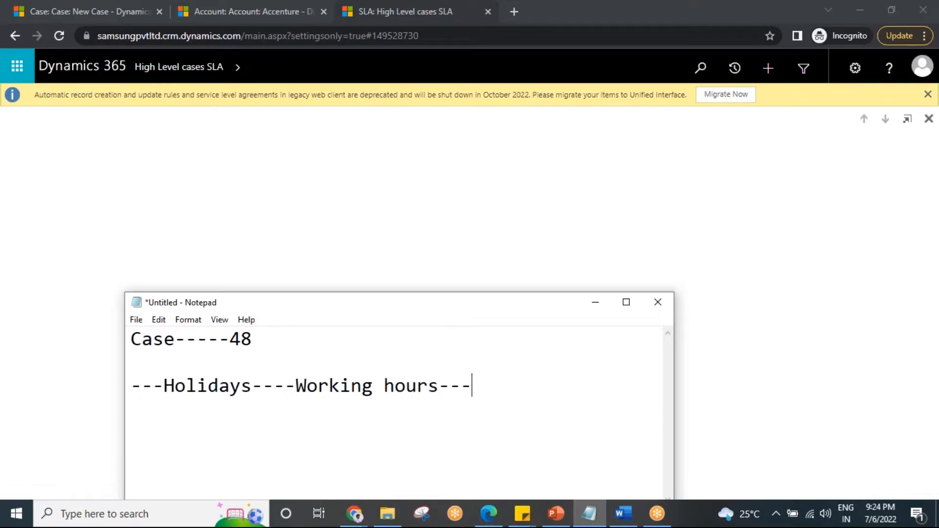
type("SLA")
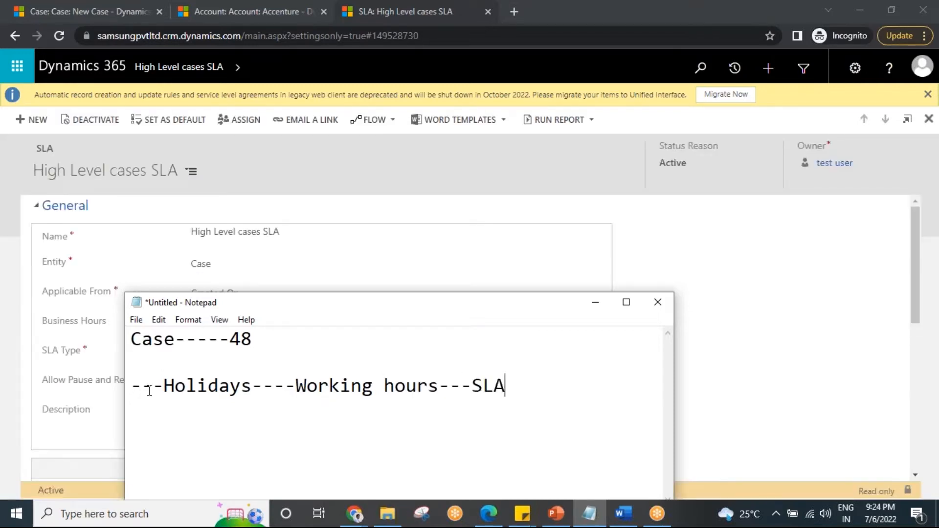
- Extend the Notepad line after SLA with "-----Entitlement---" and highlight the SLA and Entitlement terms
left_click_drag(439, 386, 296, 386)
left_click_drag(168, 387, 252, 387)
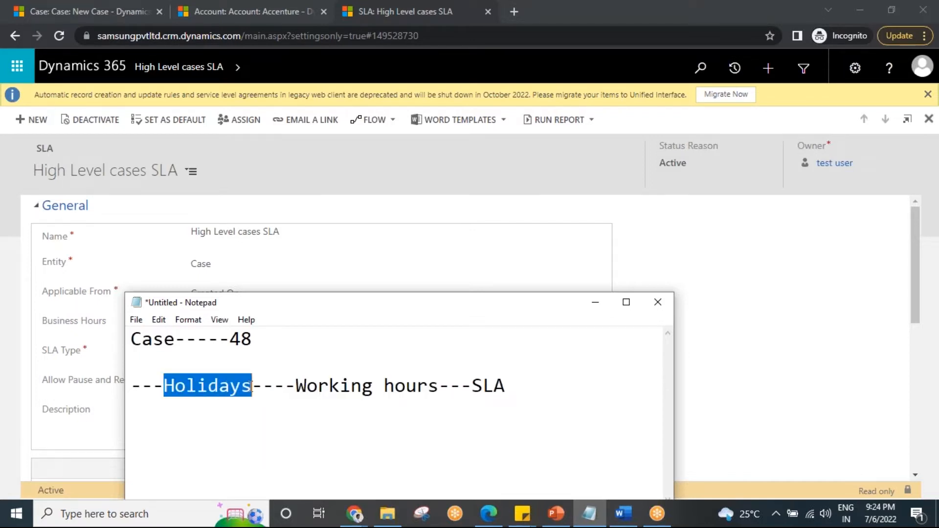
left_click(234, 386)
left_click_drag(162, 385, 516, 384)
left_click(516, 384)
type("-----")
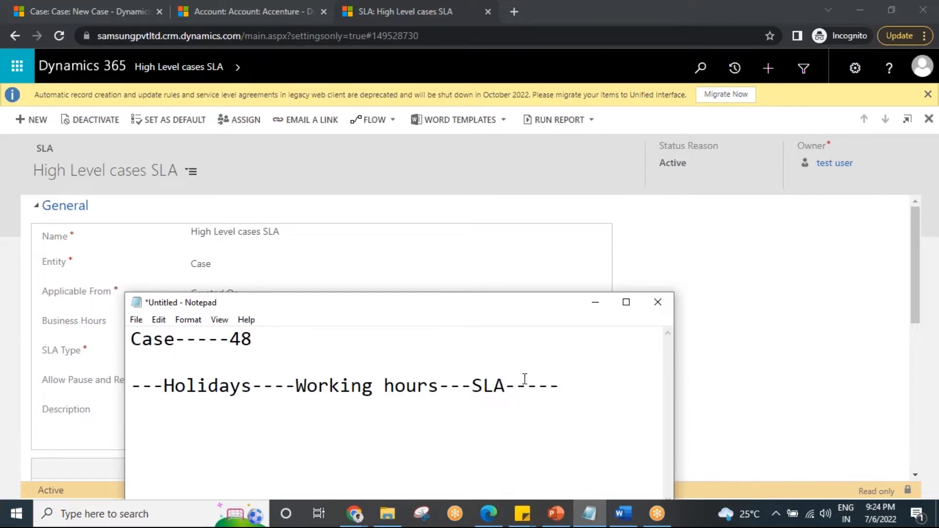
left_click_drag(572, 387, 163, 387)
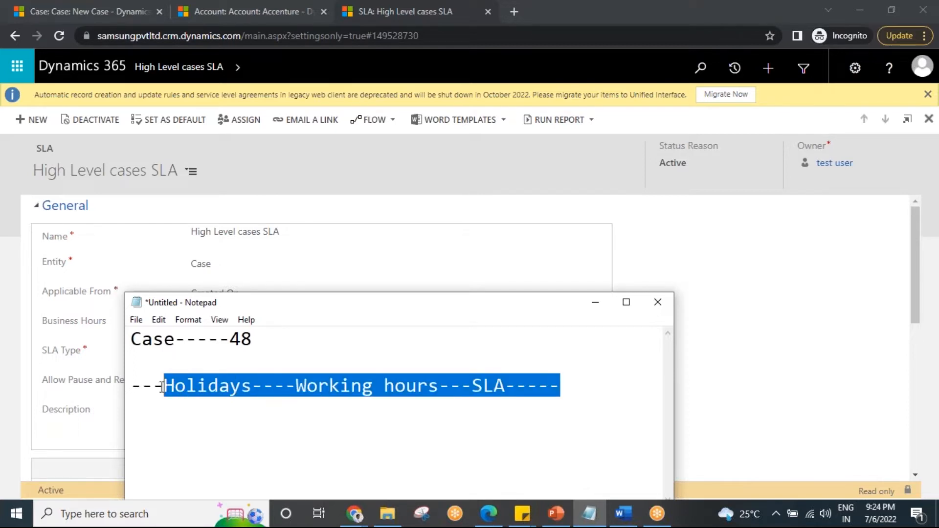
left_click(565, 388)
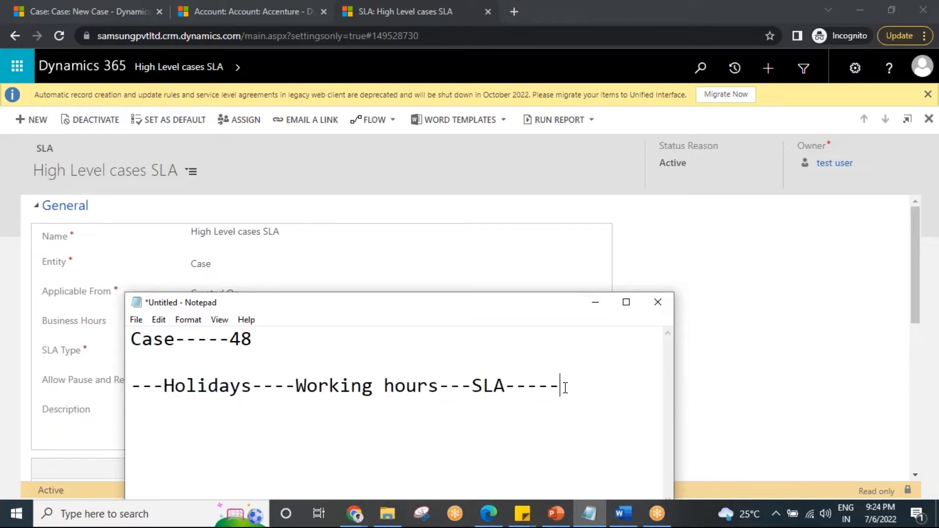
type("Entitle")
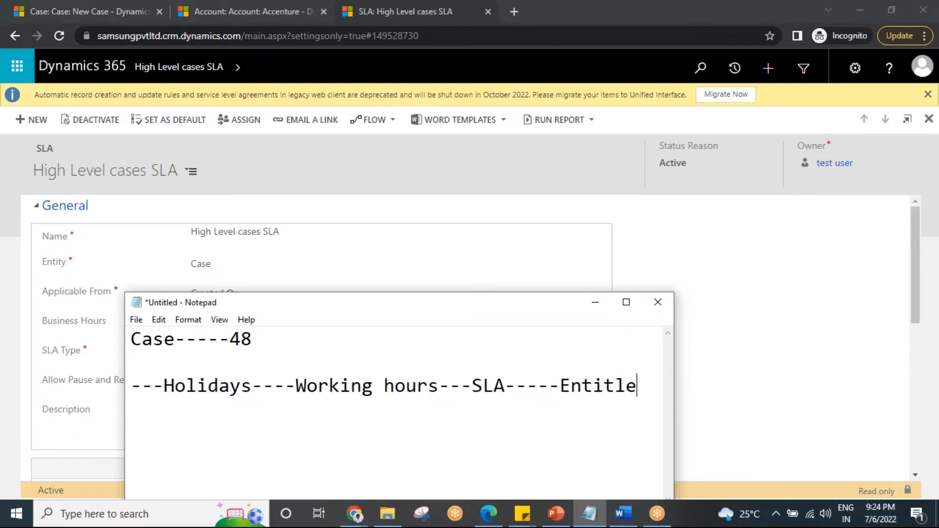
type("ment---")
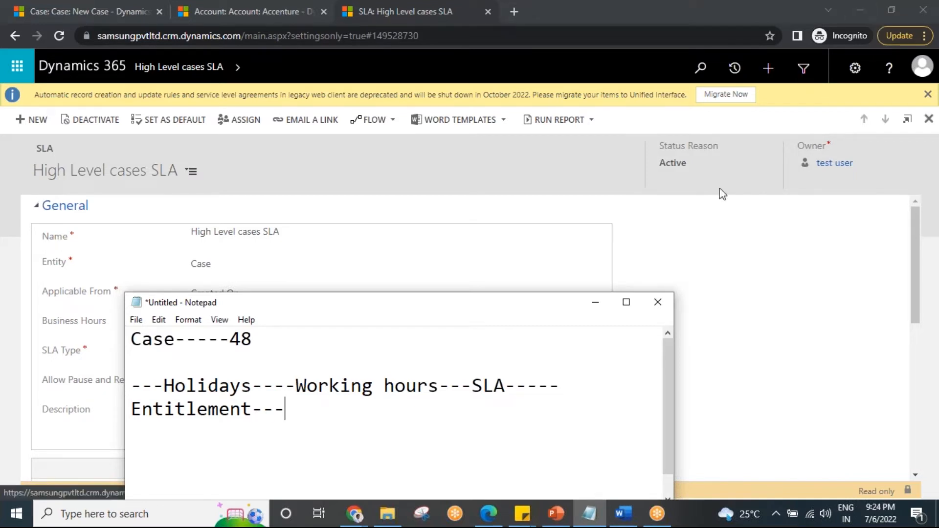
left_click_drag(473, 375, 513, 389)
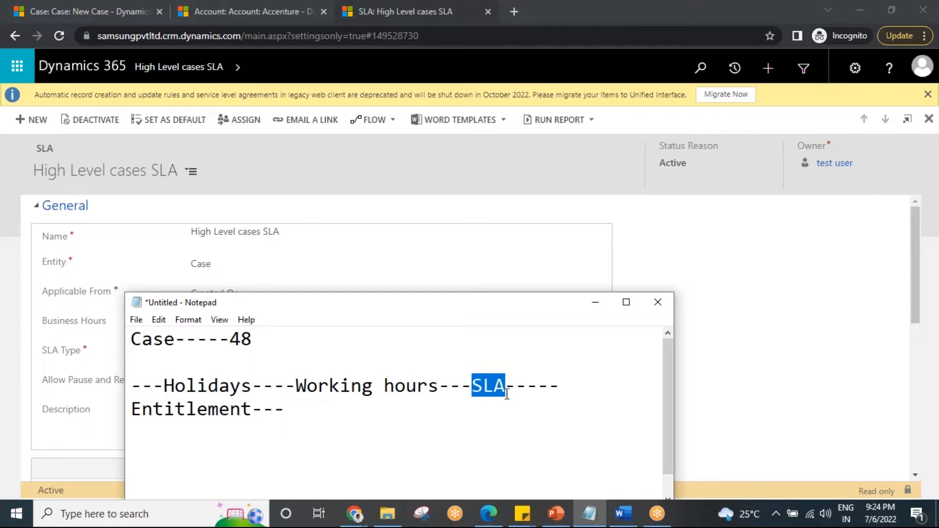
left_click_drag(275, 410, 73, 409)
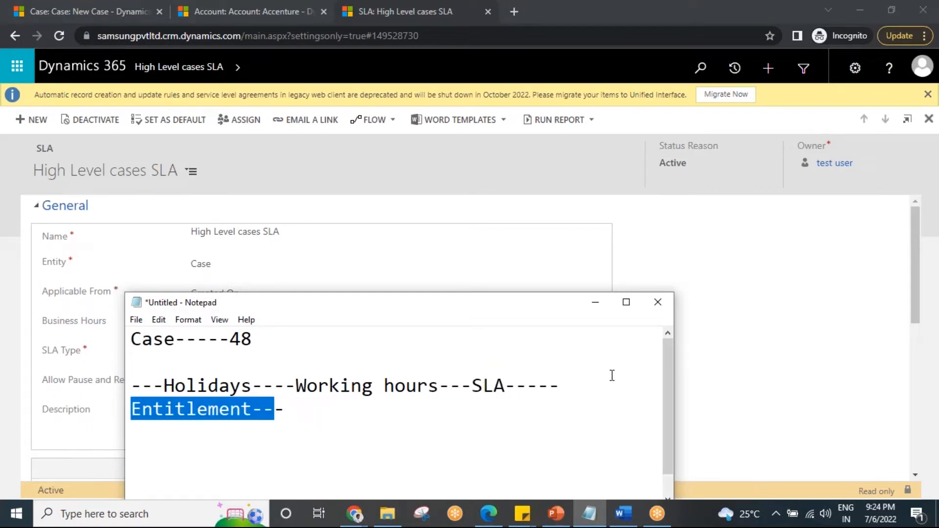
- Switch back from Notepad to Dynamics 365 and start a new entitlement in the Service Management settings
left_click(595, 301)
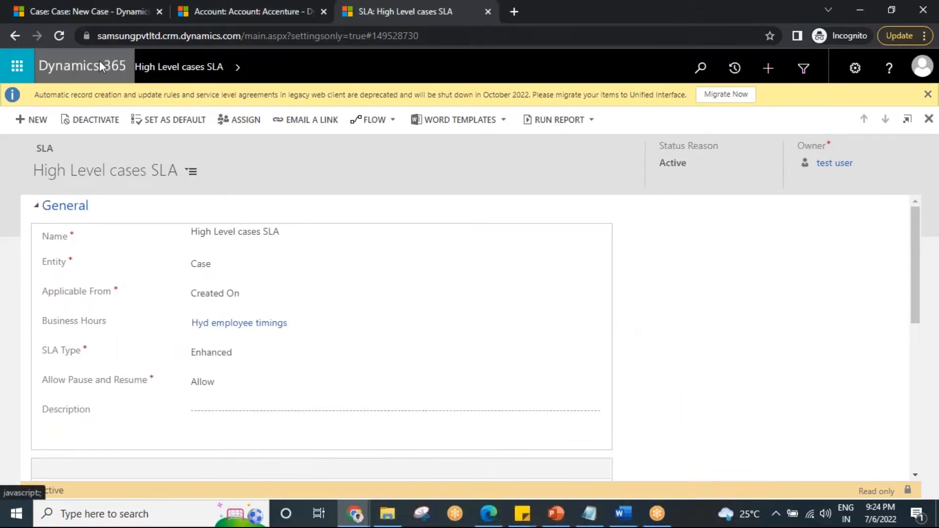
left_click(99, 62)
left_click(208, 66)
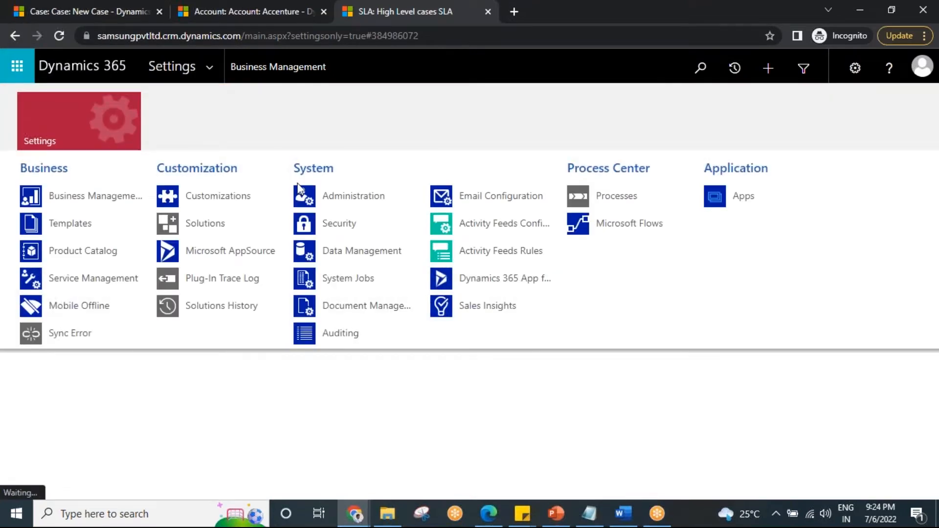
left_click(89, 278)
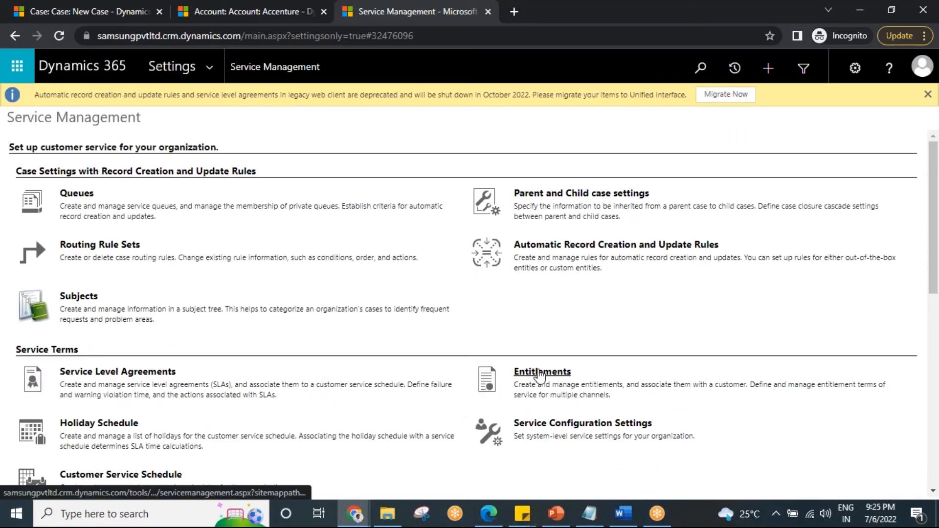
left_click(540, 373)
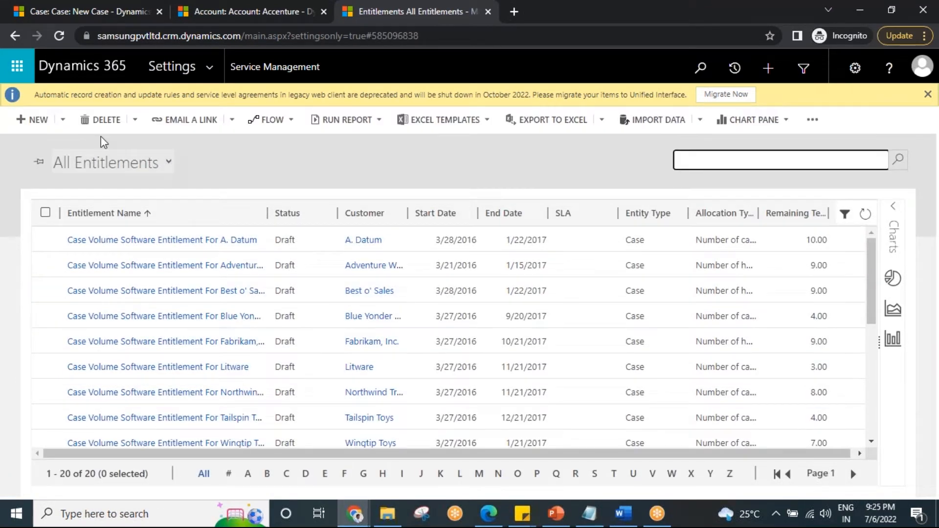
left_click(41, 125)
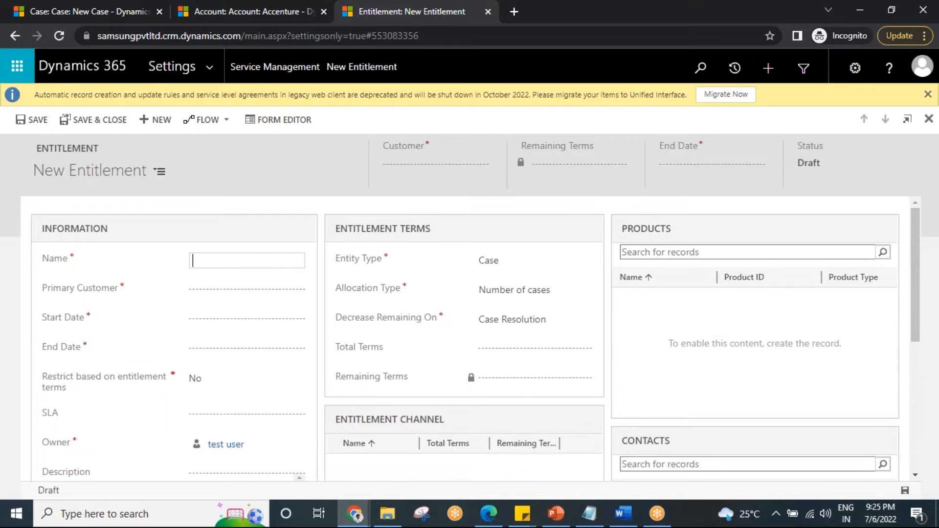
- Enter "Warranty for" as the entitlement's name and look up Graphic Design Institute as its primary customer
type("Warranty for")
left_click(229, 294)
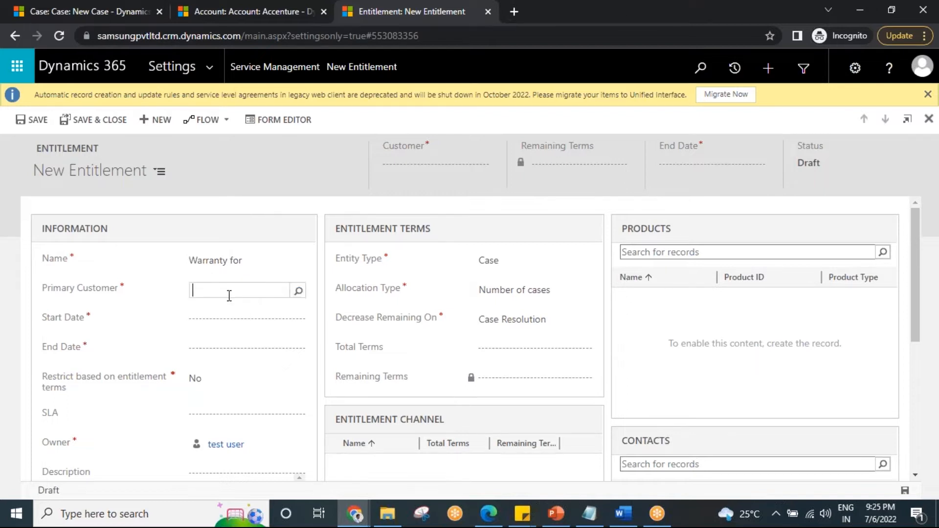
left_click(299, 293)
scroll(272, 389, "down", 3)
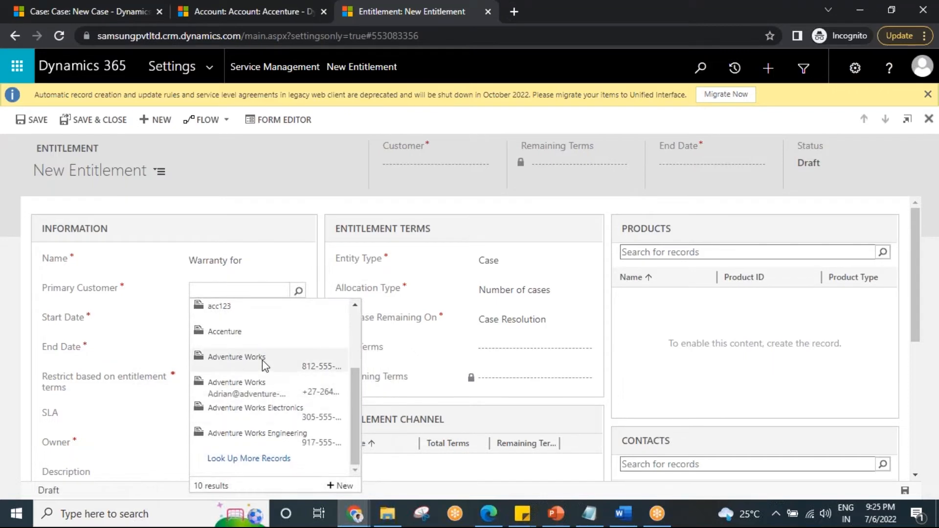
left_click(281, 467)
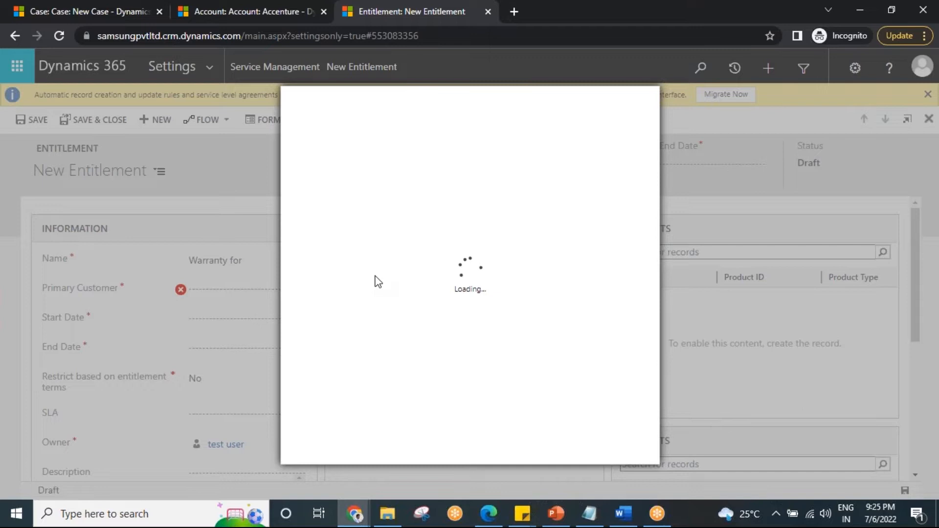
scroll(420, 330, "down", 5)
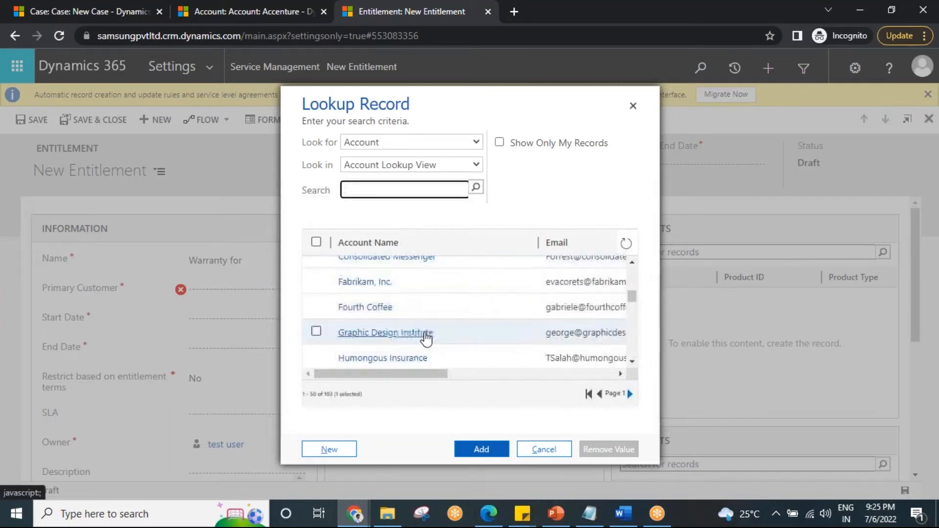
scroll(427, 339, "down", 1)
left_click(316, 265)
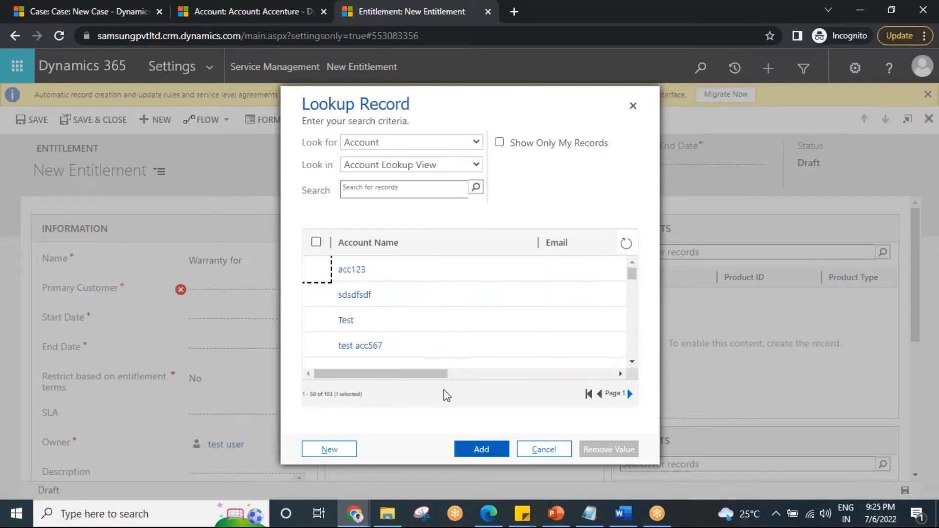
scroll(416, 322, "down", 4)
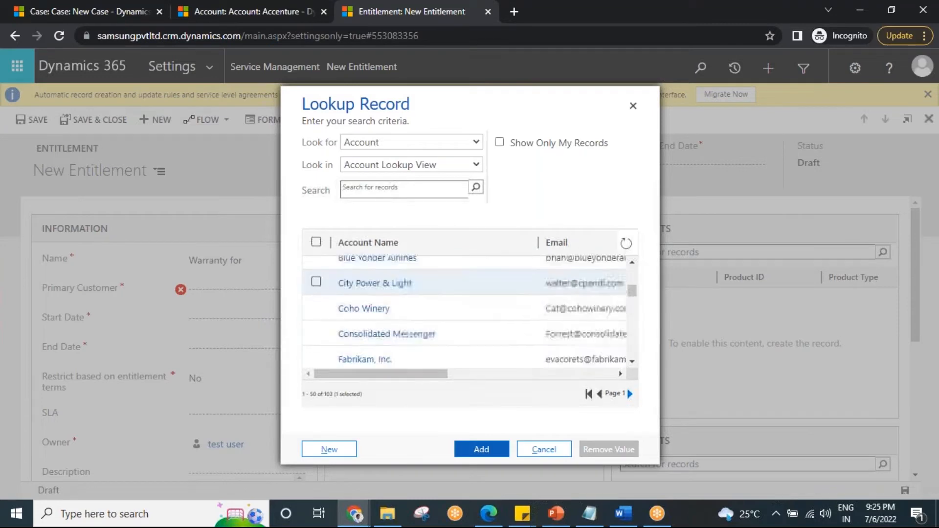
scroll(421, 325, "down", 1)
scroll(435, 315, "down", 1)
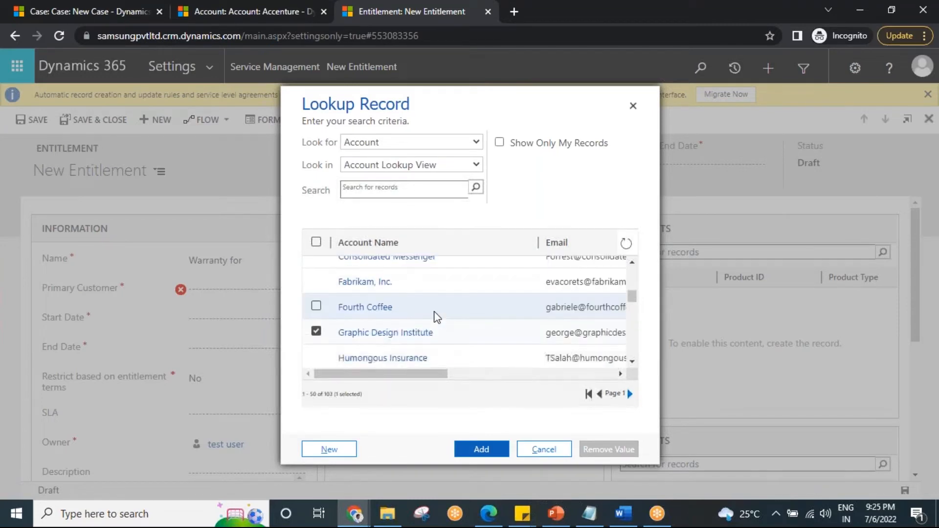
left_click(485, 451)
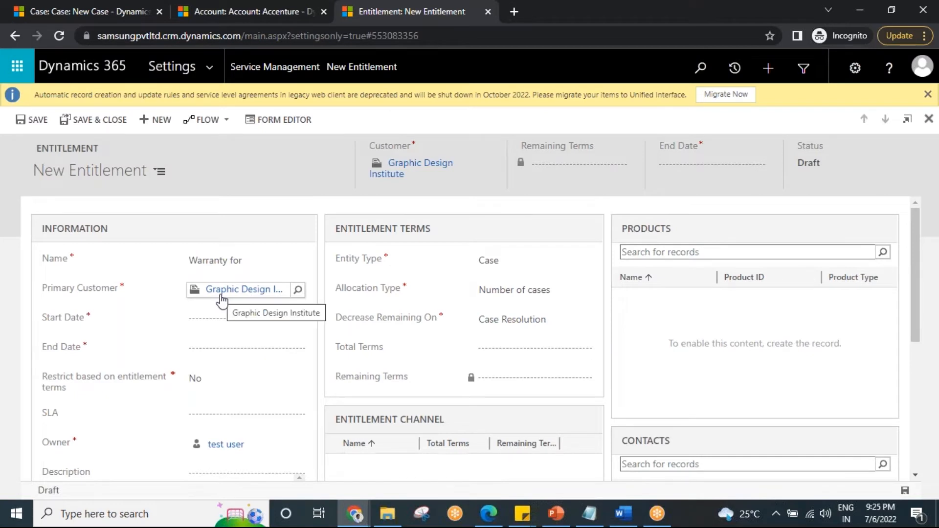
- Complete the entitlement's name as "Warranty for Graphic"
left_click(254, 260)
left_click(255, 260)
type("Graphic")
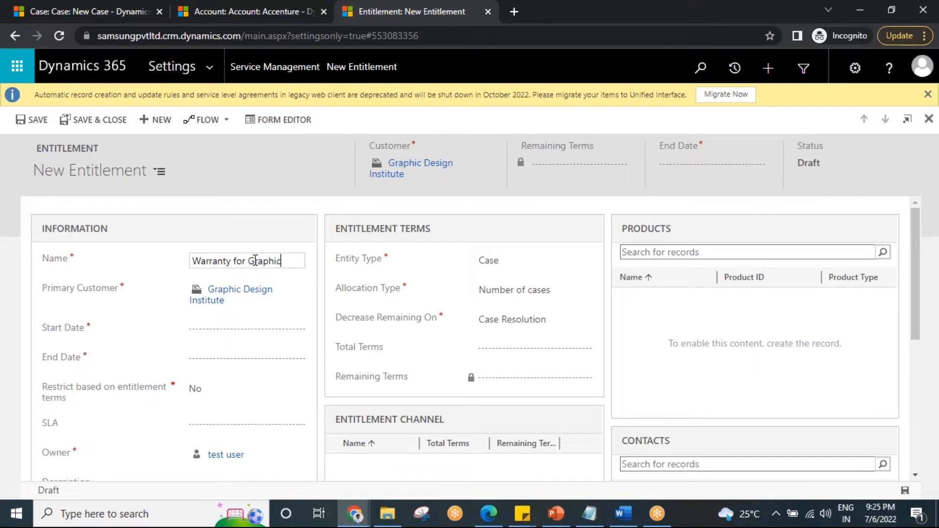
- Set the entitlement's Start Date to 3/1/2022
left_click(213, 330)
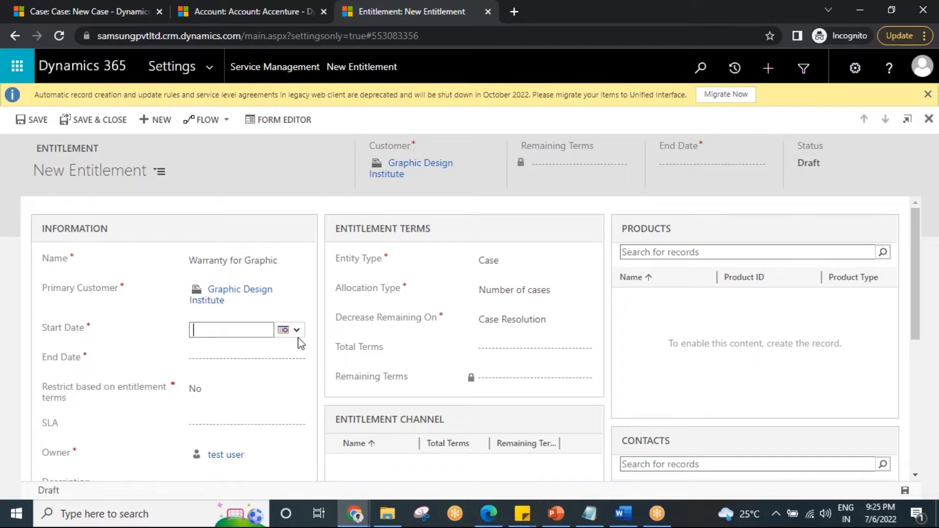
left_click(297, 331)
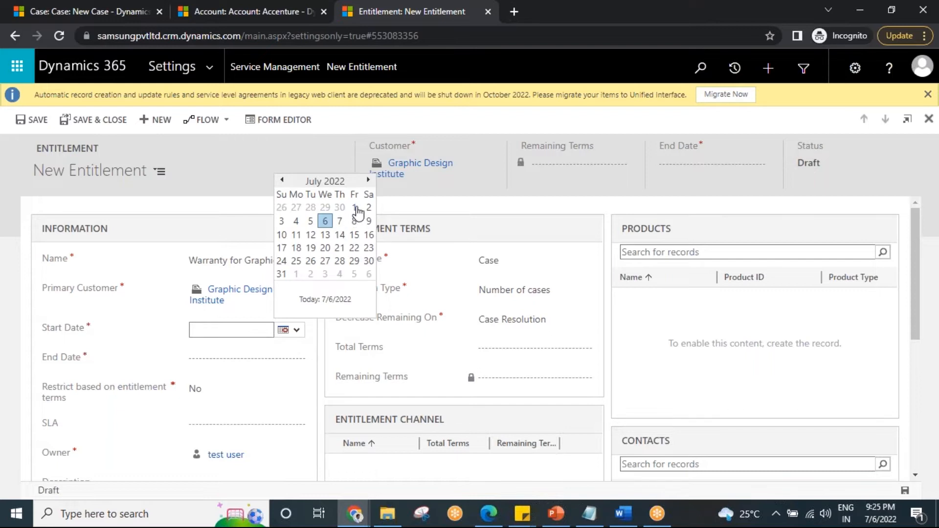
left_click(327, 184)
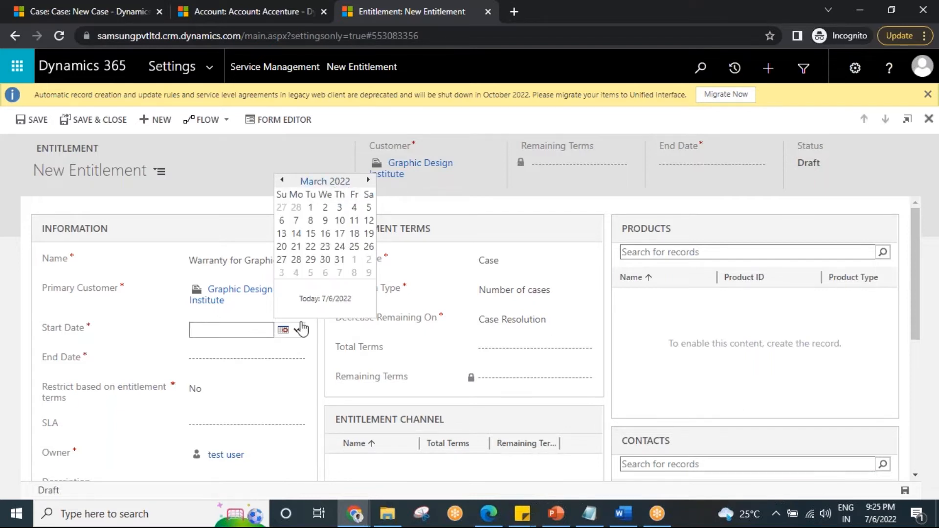
left_click(311, 207)
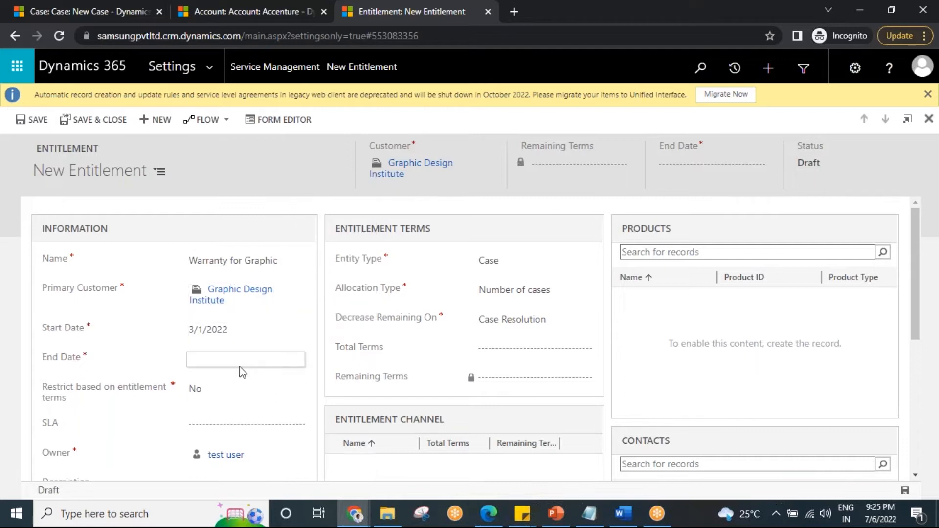
- Set the entitlement's End Date to 1/1/2023
left_click(284, 360)
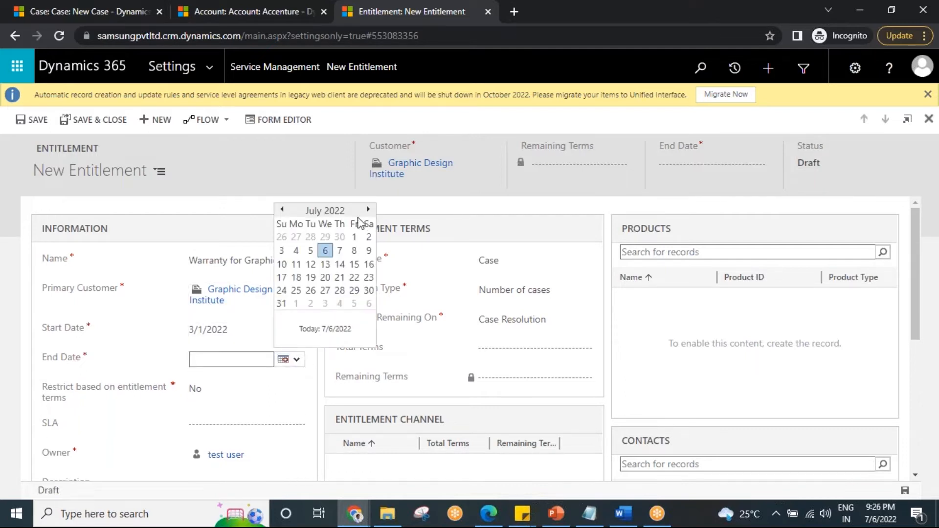
left_click(339, 213)
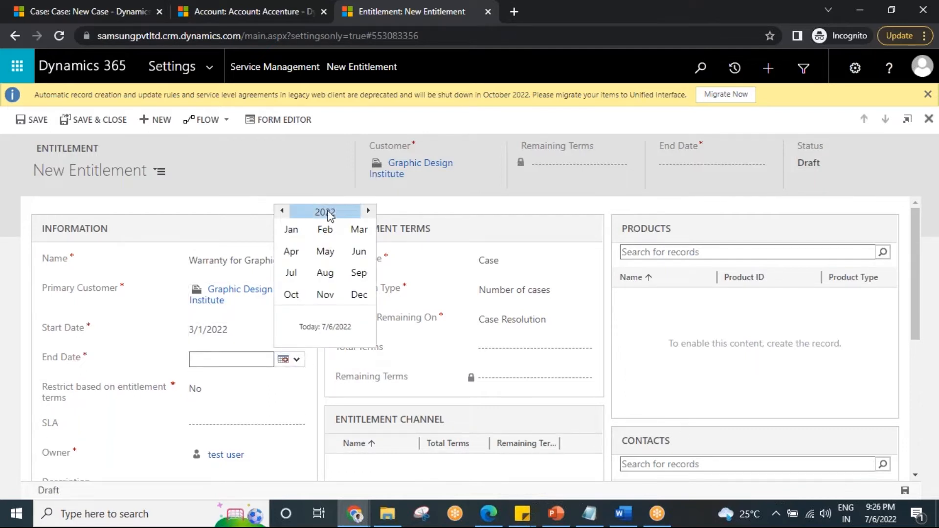
left_click(368, 210)
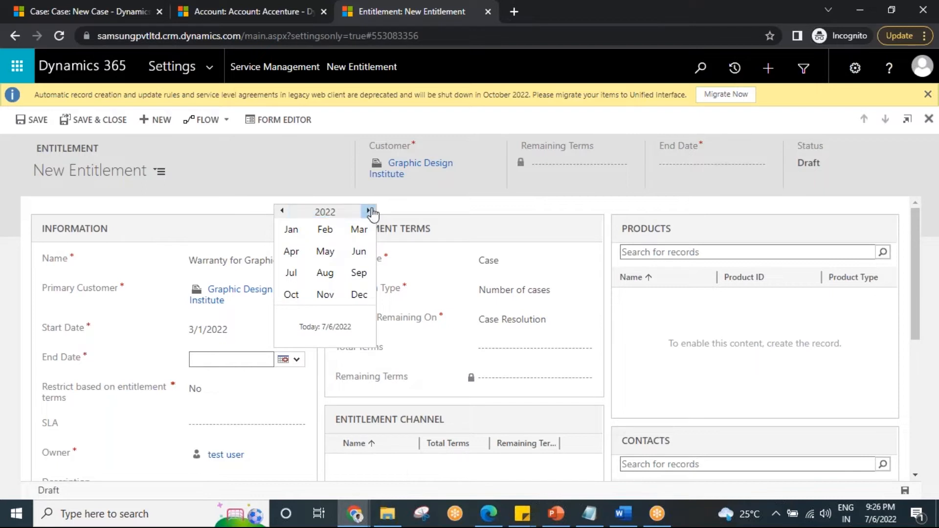
left_click(290, 232)
left_click(283, 237)
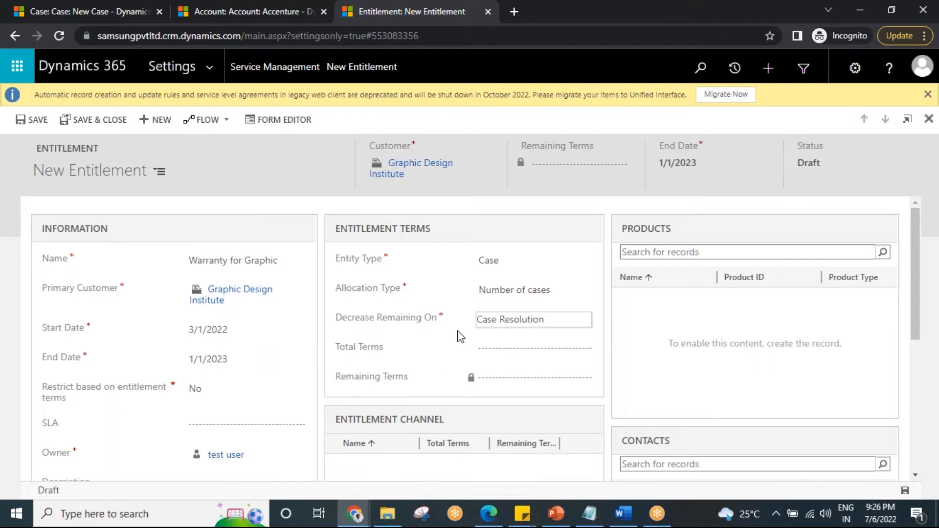
- Set Restrict based on entitlement terms to Yes and enter 20 as the Total Terms
left_click(224, 397)
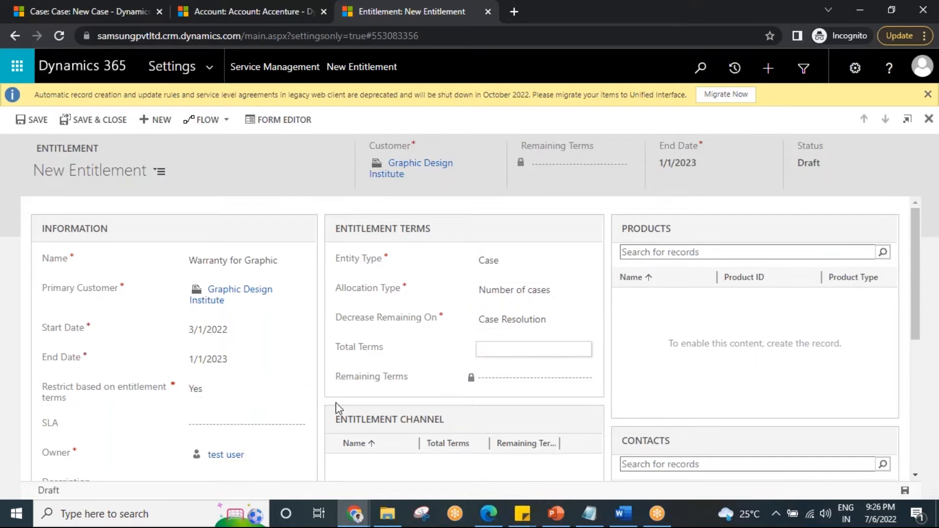
scroll(225, 360, "down", 2)
scroll(232, 361, "up", 2)
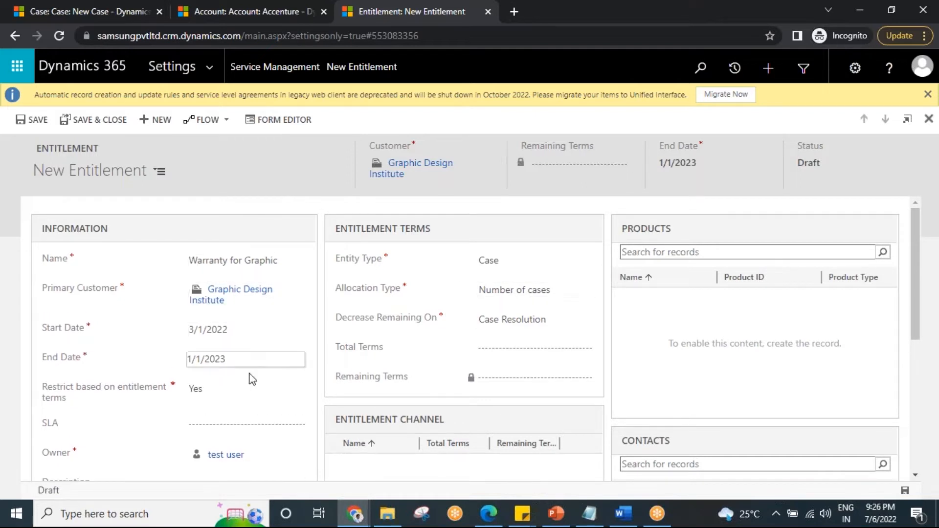
left_click(493, 350)
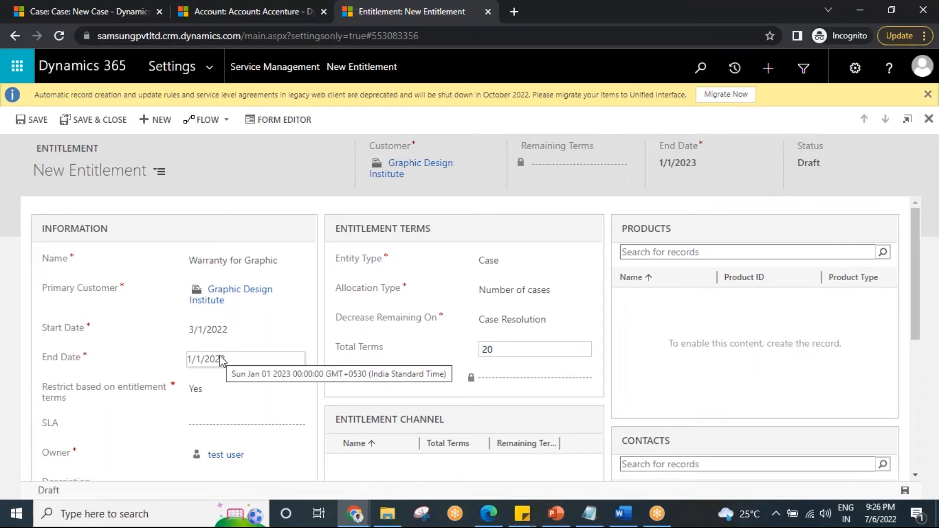
- Change the Allocation Type to Number of hours and set the Total Terms to 200
left_click(507, 296)
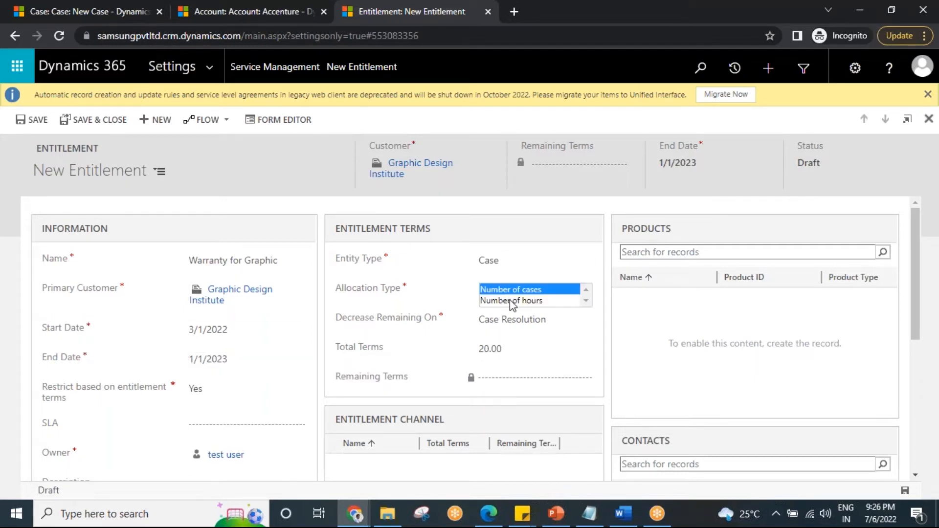
left_click(509, 301)
left_click(513, 350)
type("2")
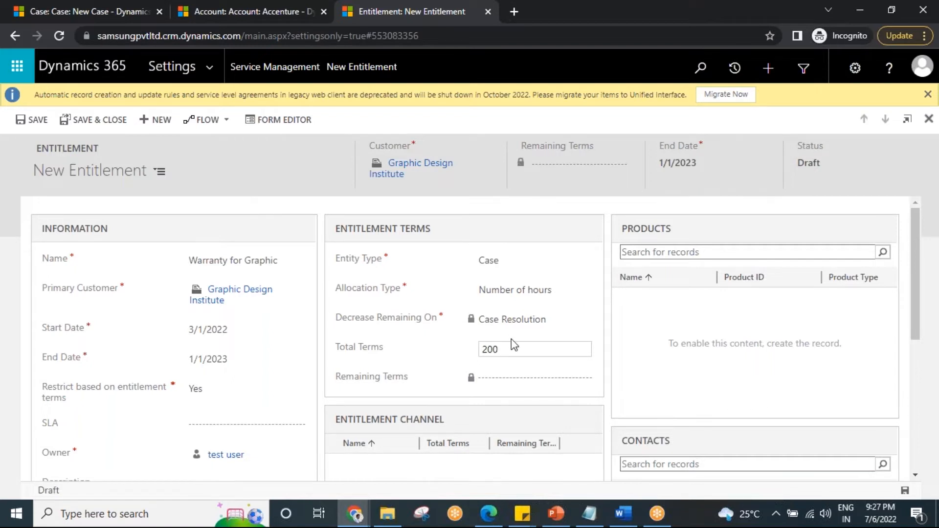
- Set the Allocation Type back to Number of cases and the Total Terms to 20
left_click(511, 300)
left_click(510, 289)
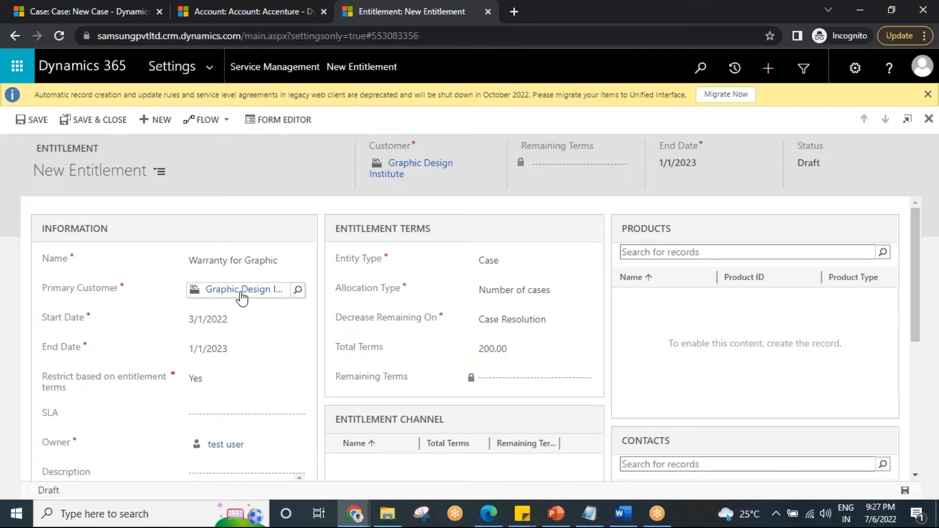
left_click(507, 350)
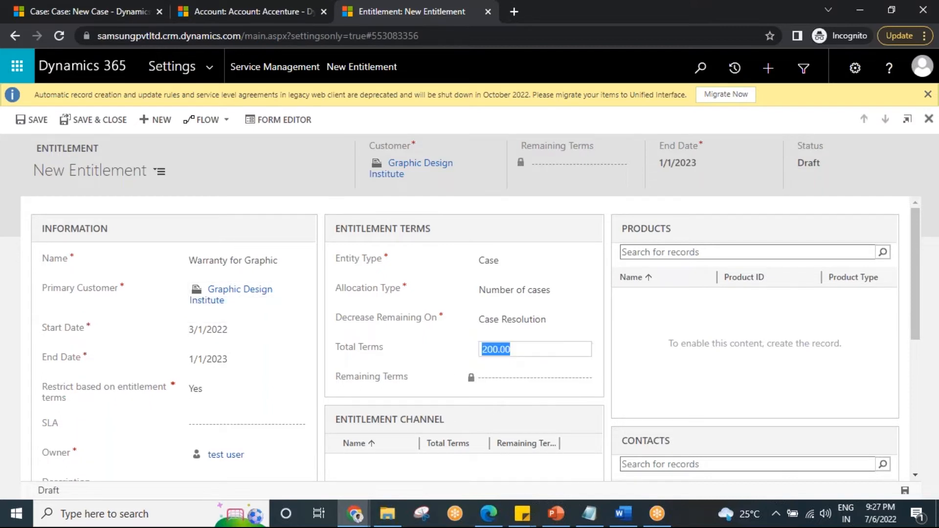
type("20")
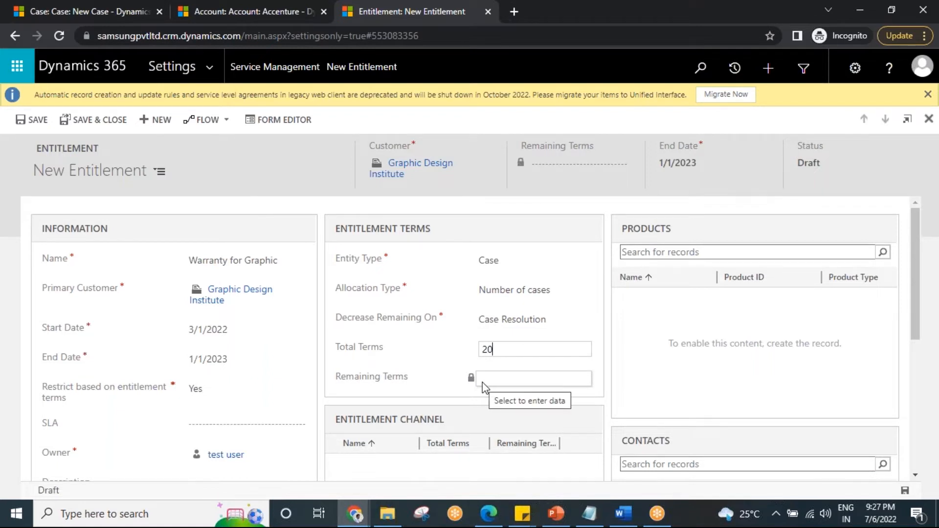
- Assign the High Level cases SLA to the entitlement through its SLA lookup
scroll(331, 345, "down", 1)
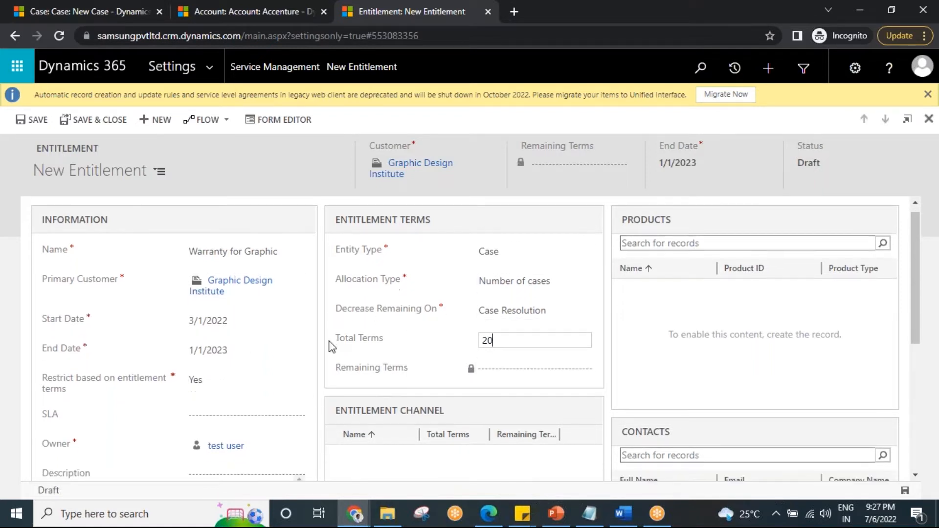
left_click(210, 346)
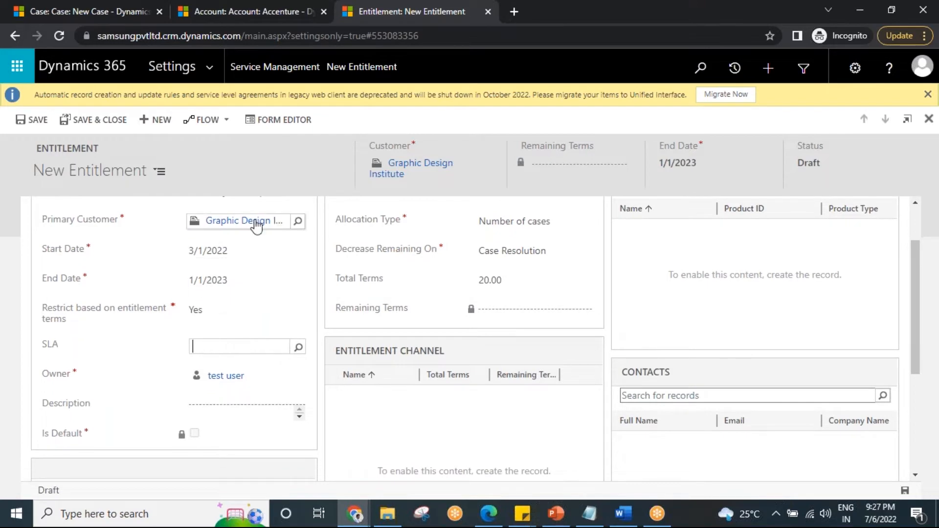
scroll(250, 256, "up", 2)
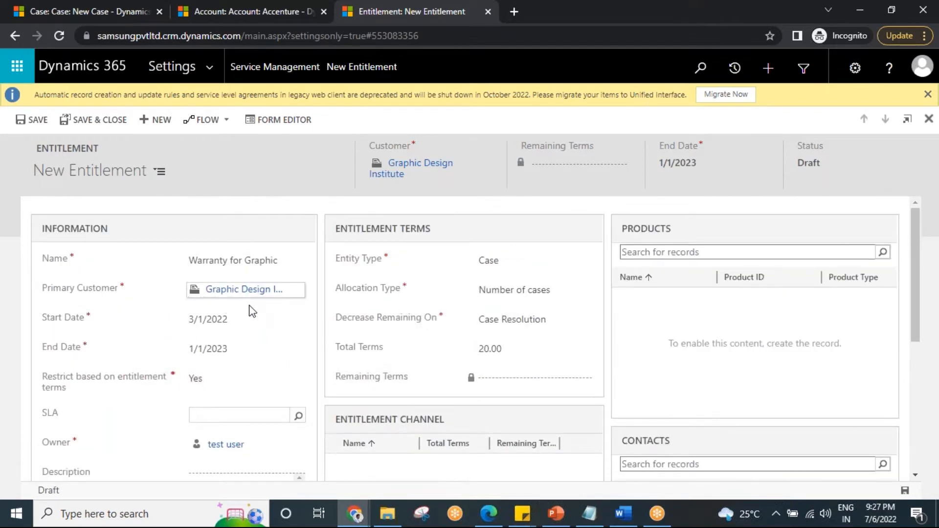
scroll(250, 311, "down", 2)
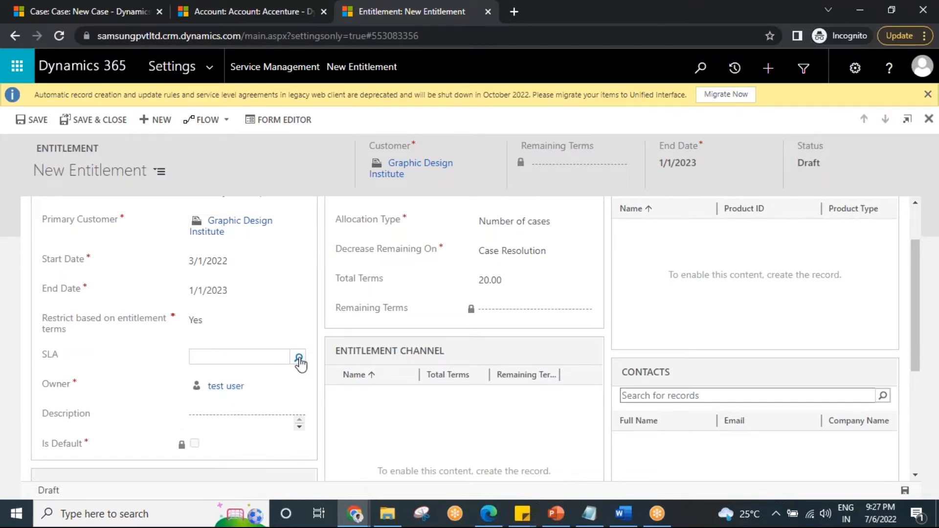
left_click(298, 359)
left_click(256, 383)
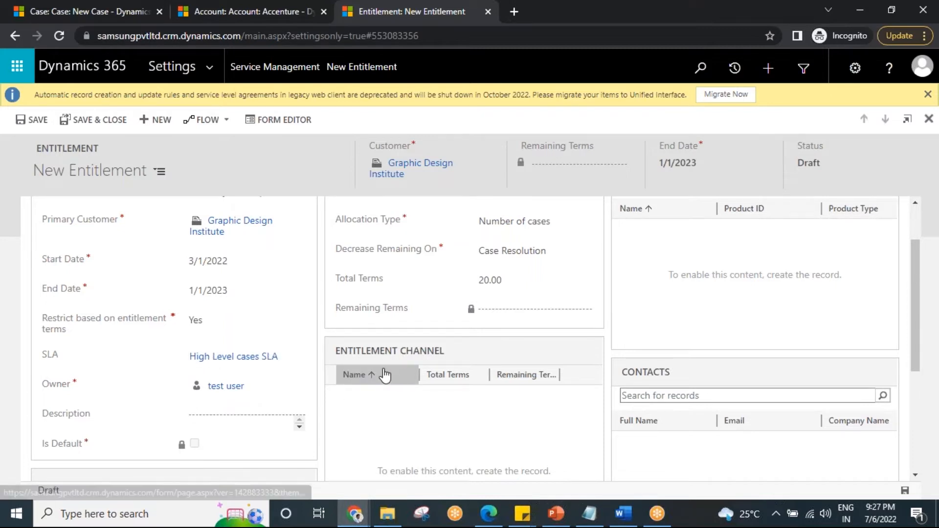
- Save the new entitlement for Graphic Design Institute
scroll(385, 375, "up", 2)
left_click(47, 122)
scroll(285, 377, "down", 2)
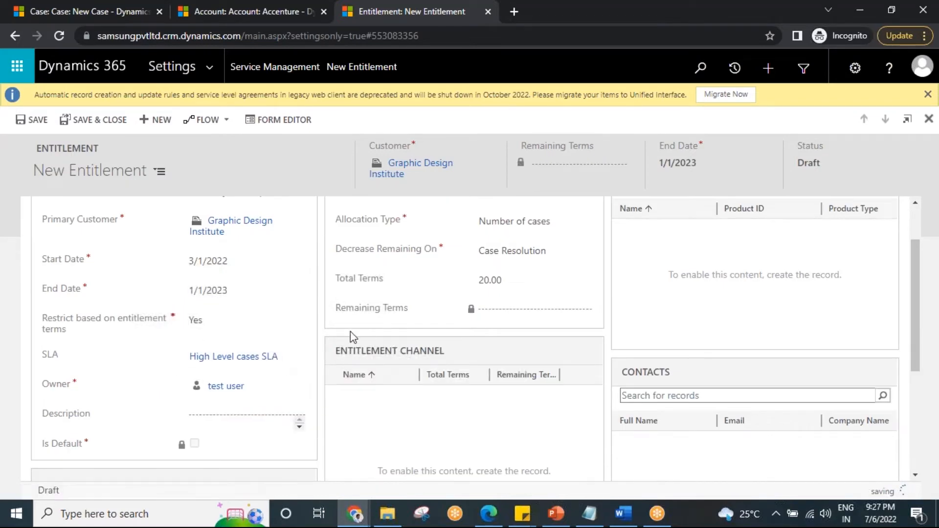
scroll(353, 337, "up", 2)
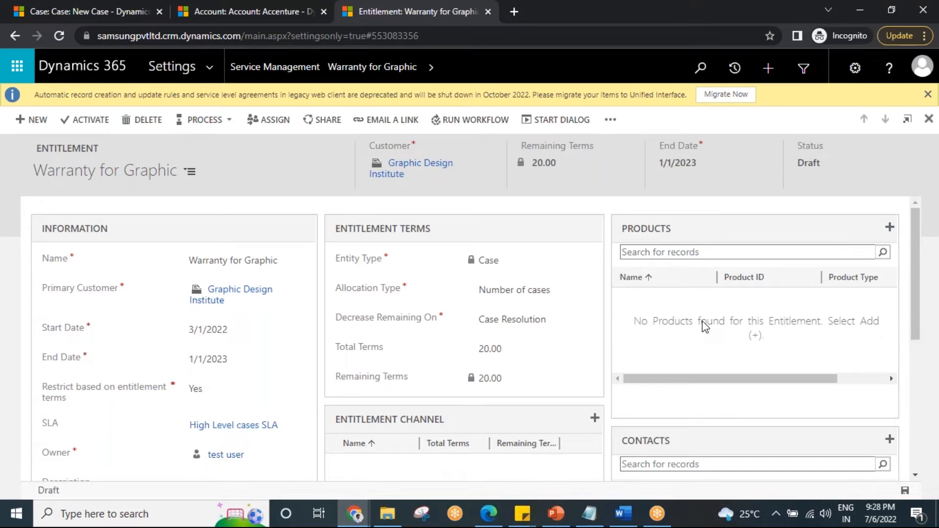
- Review the saved Warranty for Graphic entitlement's products, contacts and channel sections, and activate the entitlement
scroll(703, 325, "down", 3)
scroll(686, 405, "up", 3)
scroll(688, 421, "down", 5)
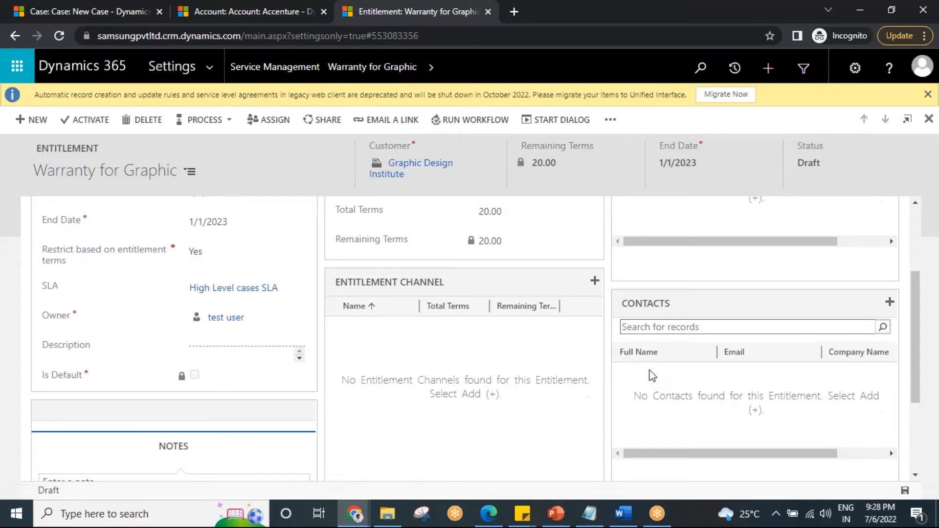
scroll(697, 368, "up", 3)
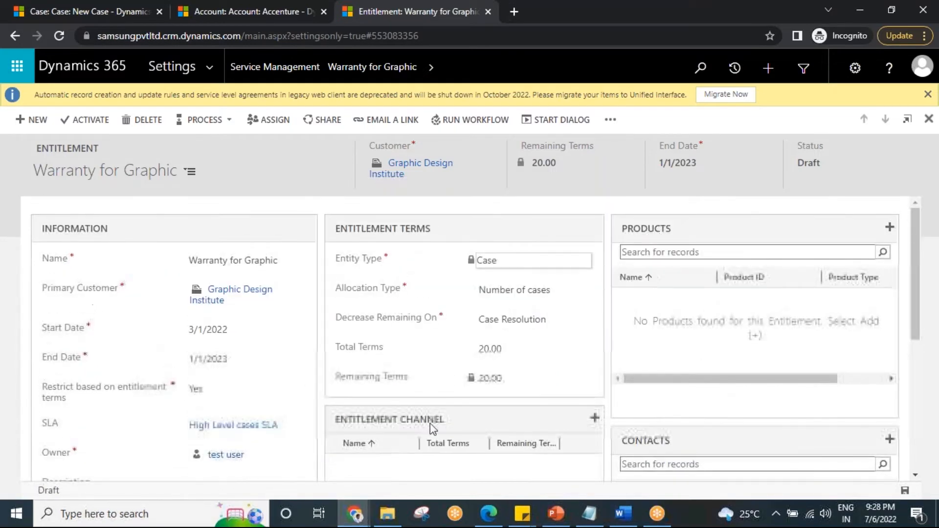
left_click(85, 120)
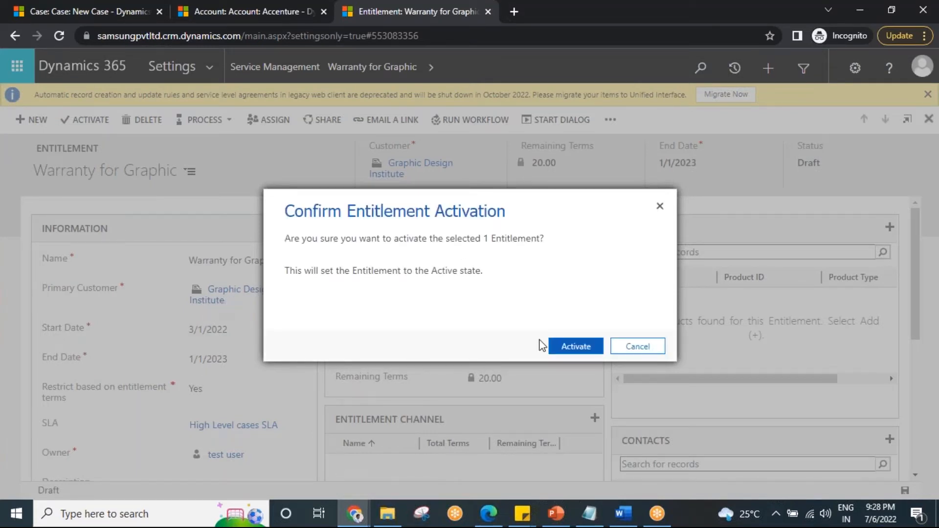
left_click(571, 348)
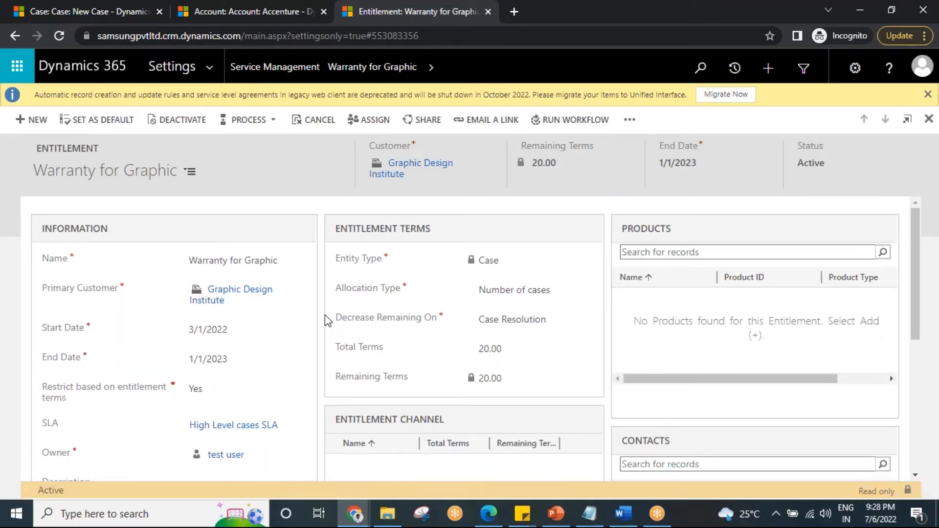
- Return to the unsaved case and start a fresh new case, discarding the unsaved changes
left_click(70, 6)
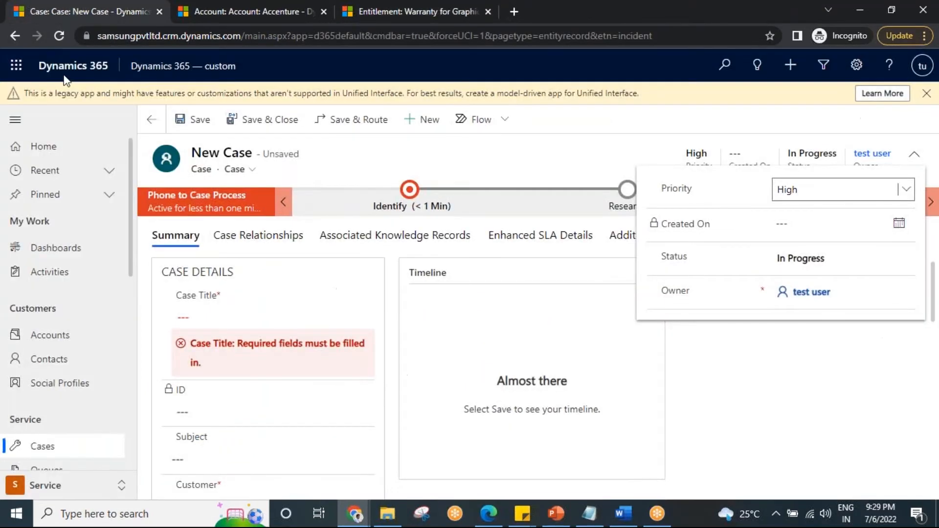
left_click(437, 127)
left_click(436, 126)
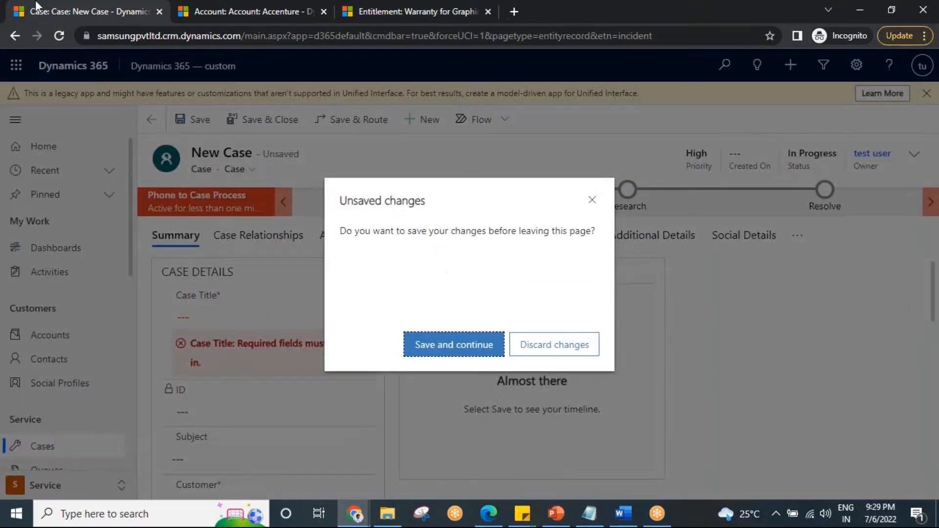
left_click(554, 344)
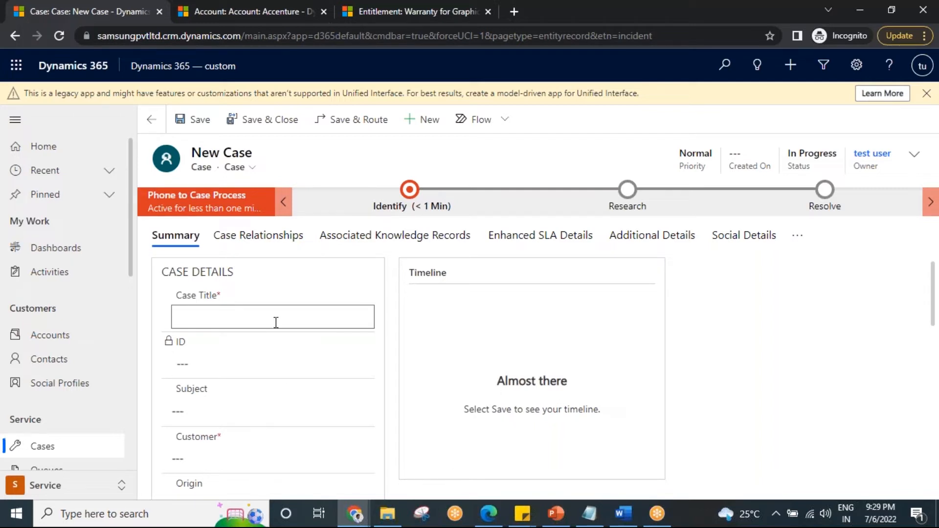
- Enter Ac servicing as the Case Title and set the Subject to Service
type("Ac servicing")
left_click(211, 411)
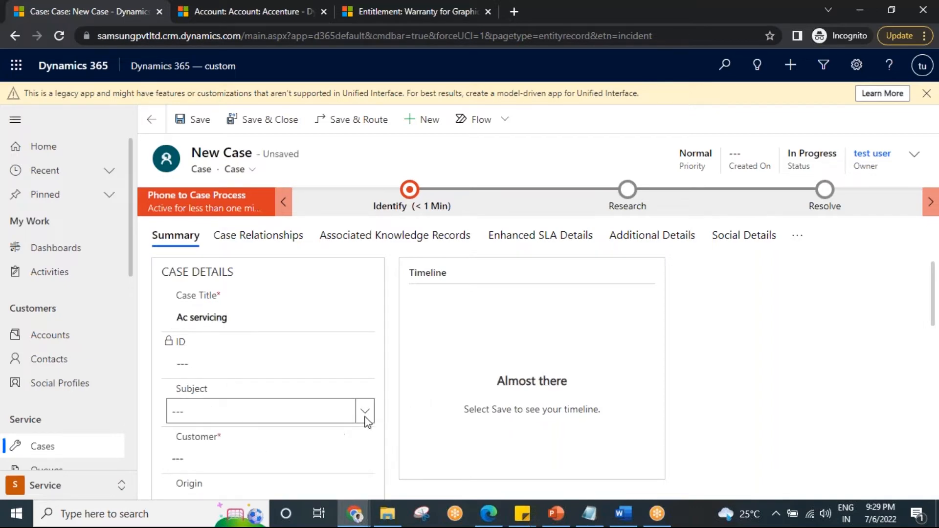
left_click(364, 414)
left_click(243, 381)
- Look up the Graphic Design Institute account and set it as the case's Customer
scroll(318, 387, "down", 1)
left_click(248, 399)
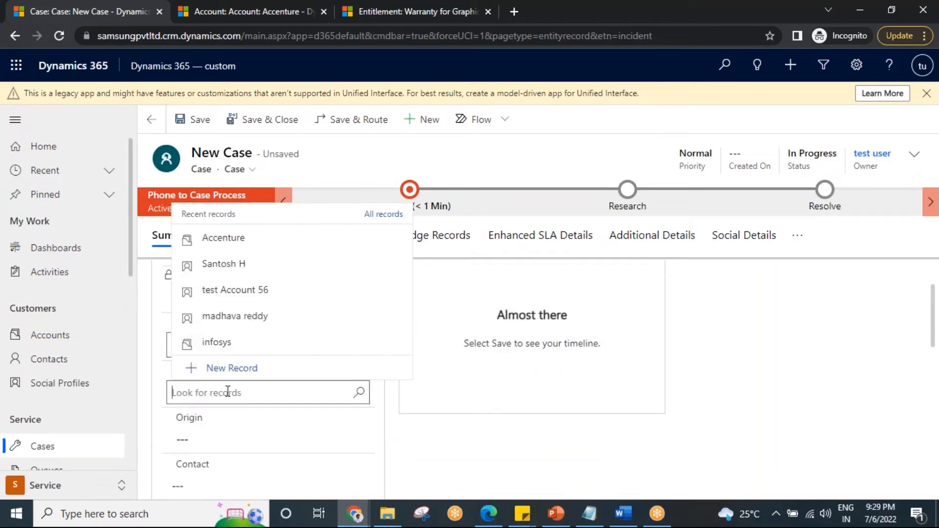
type("graphi")
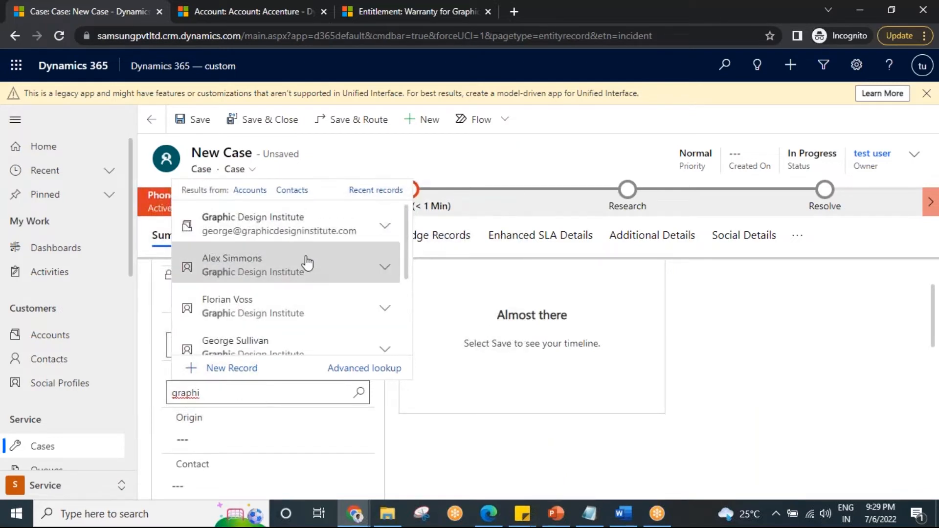
left_click(362, 10)
left_click(88, 11)
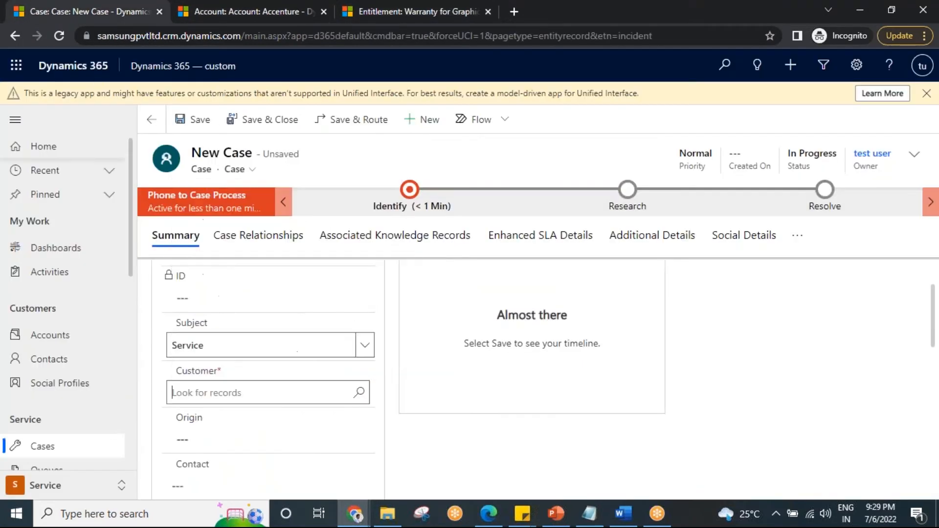
left_click(204, 389)
type("graph")
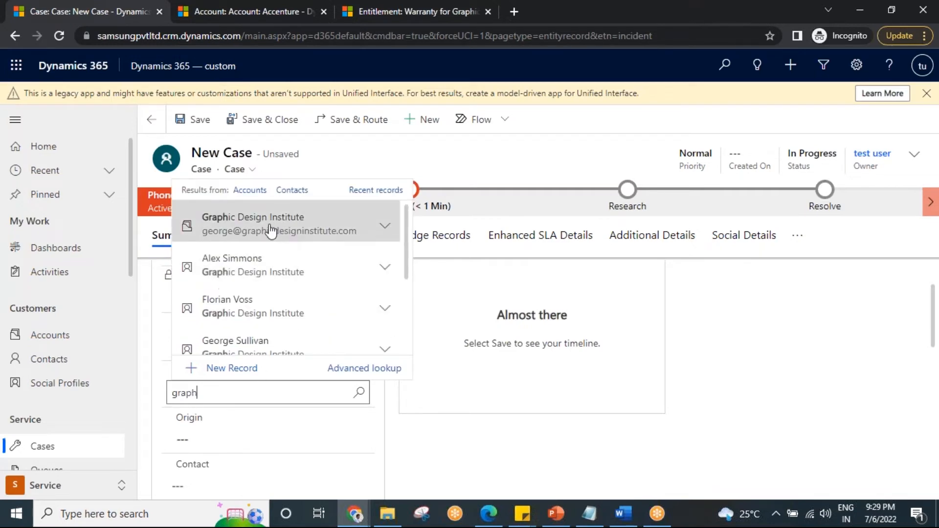
left_click(272, 229)
- Set the case's Entitlement to Warranty for Graphic, checking the entitlement record's primary customer before selecting it
scroll(352, 402, "down", 4)
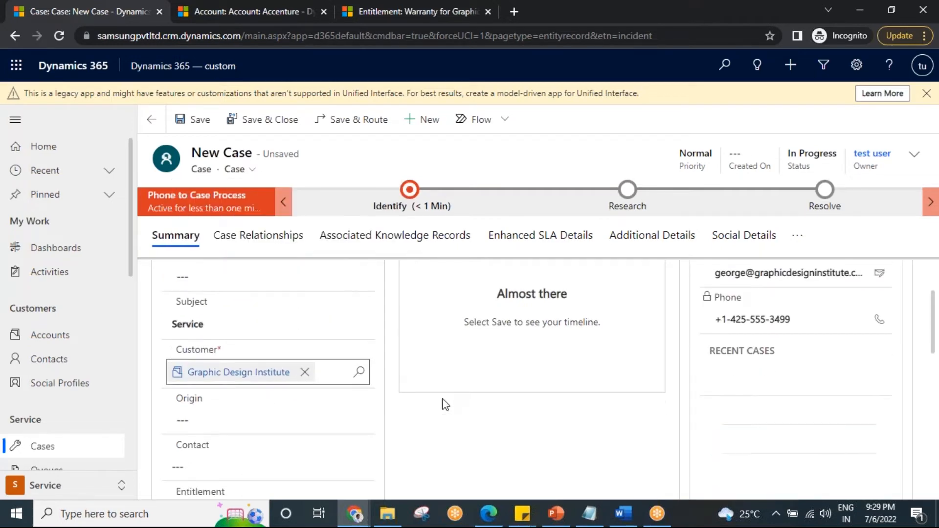
left_click(211, 323)
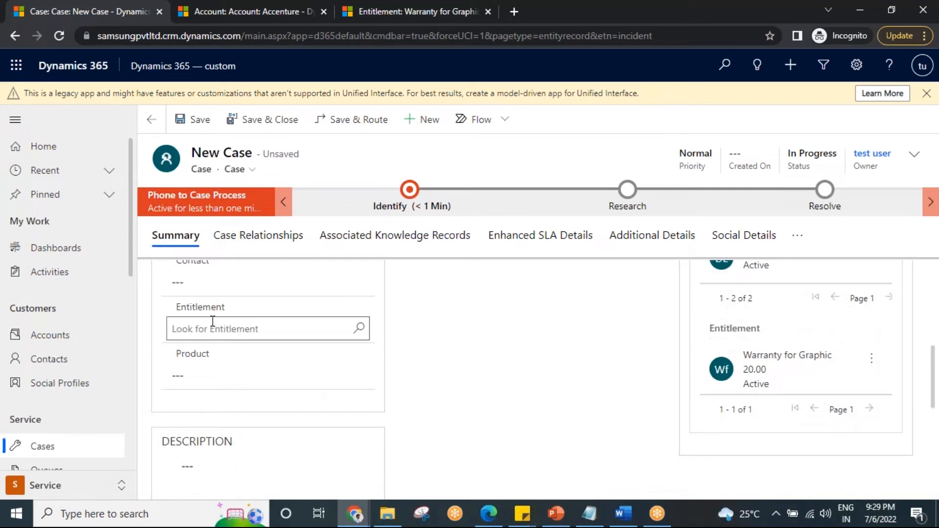
left_click(360, 329)
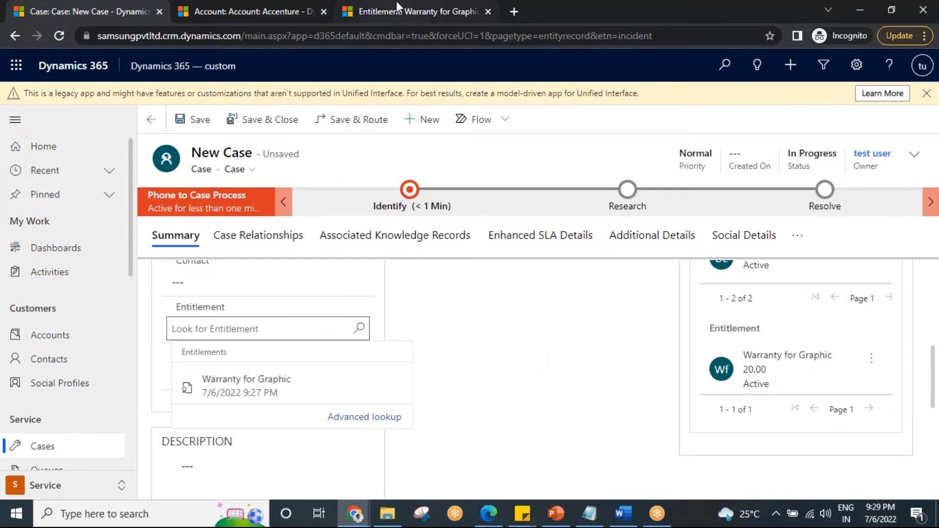
left_click(247, 2)
left_click(372, 10)
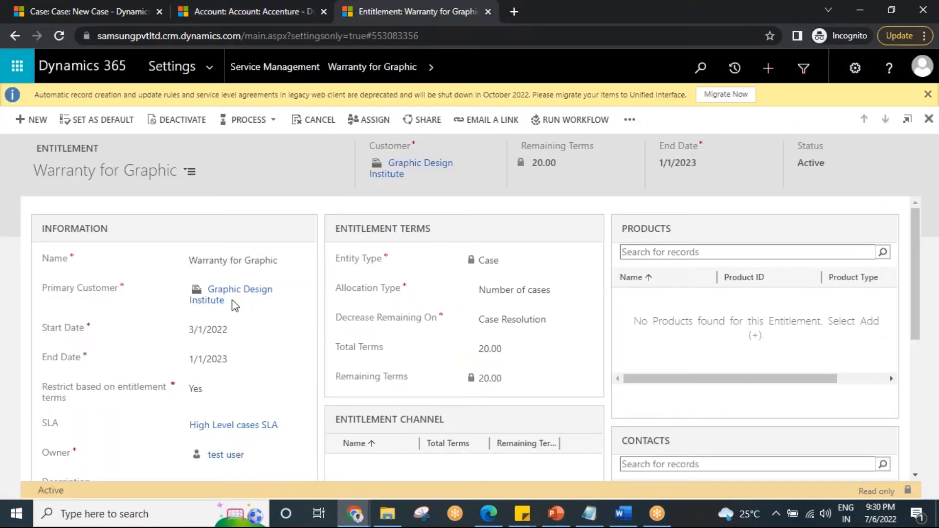
left_click(110, 4)
left_click(360, 328)
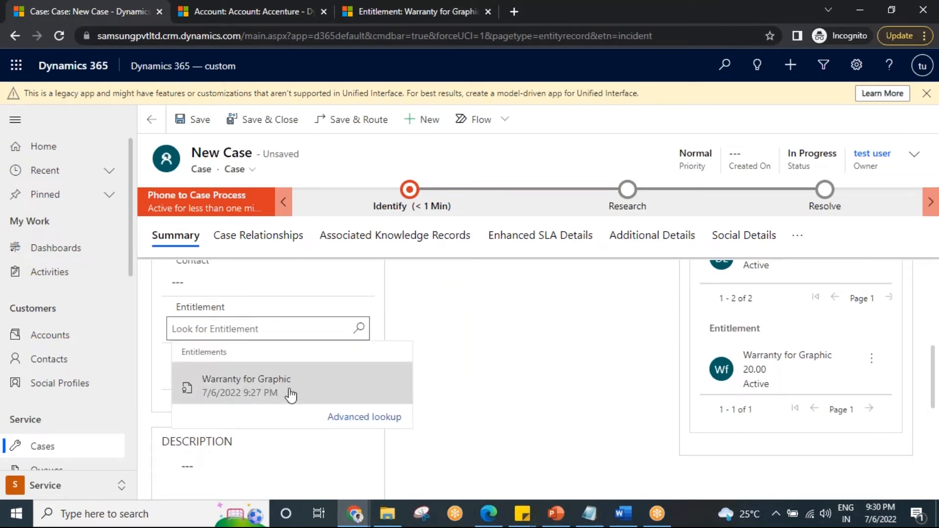
left_click(290, 394)
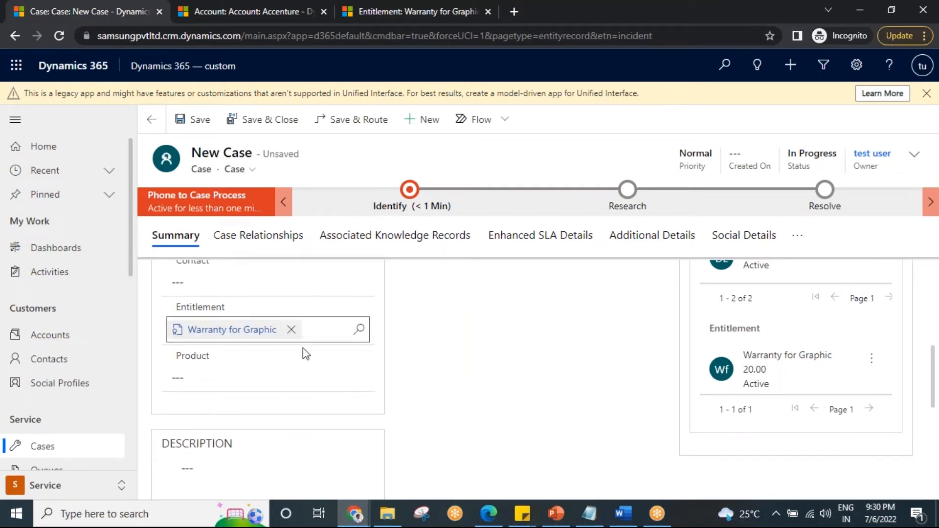
- Set the case's Priority to High and save the case
scroll(356, 379, "up", 5)
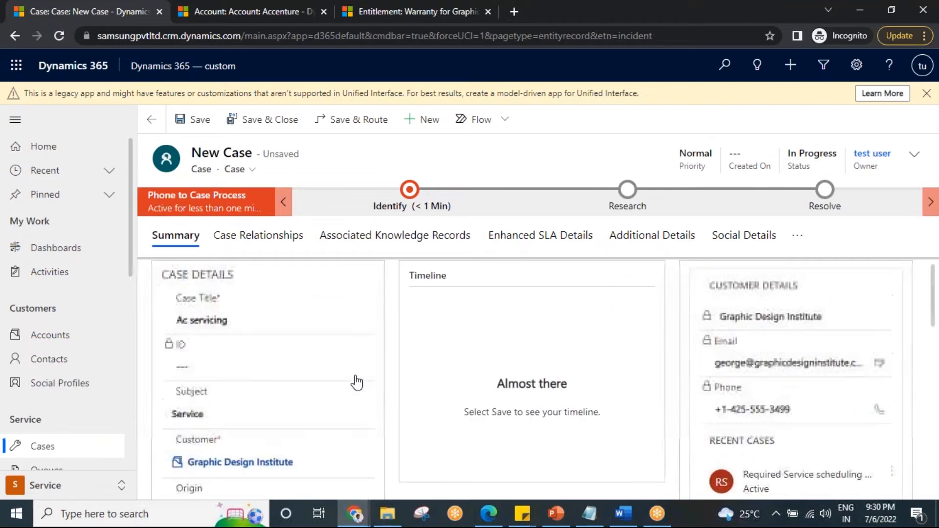
scroll(303, 422, "down", 4)
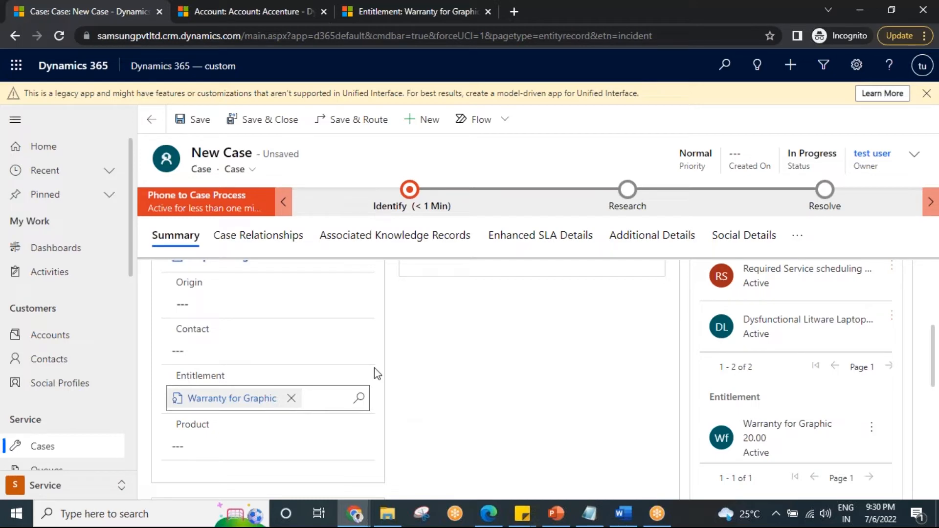
scroll(383, 388, "up", 3)
left_click(915, 157)
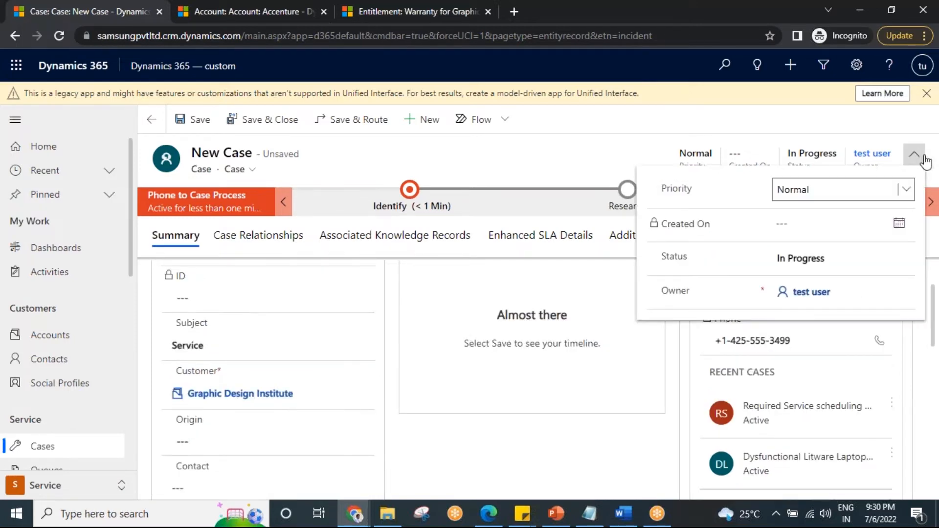
left_click(906, 193)
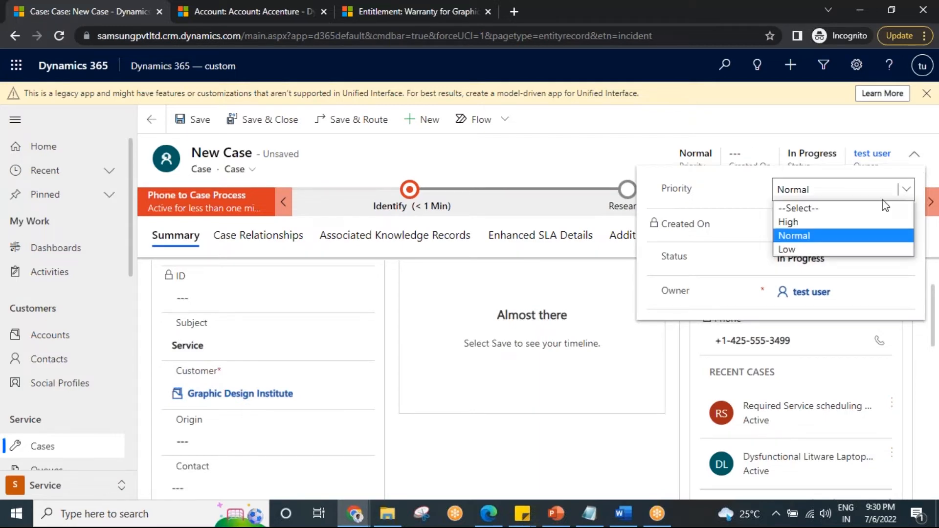
left_click(788, 223)
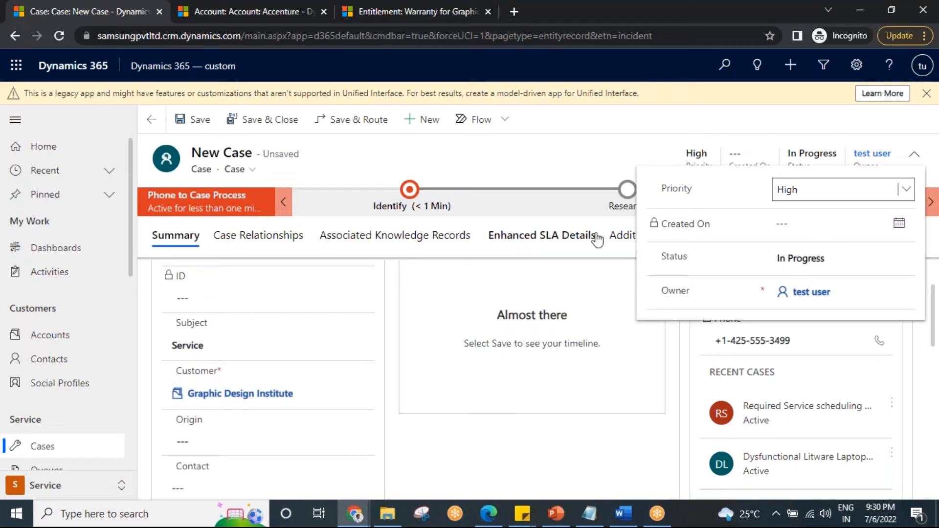
left_click(198, 127)
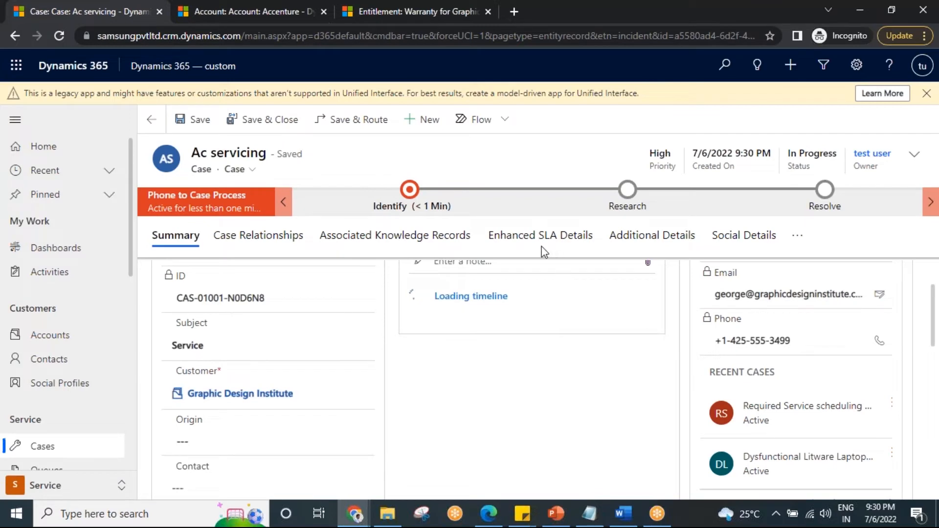
- Resolve the case as Problem Solved with the Resolution text jkhkj, checking its Enhanced SLA Details before and after resolving
left_click(541, 237)
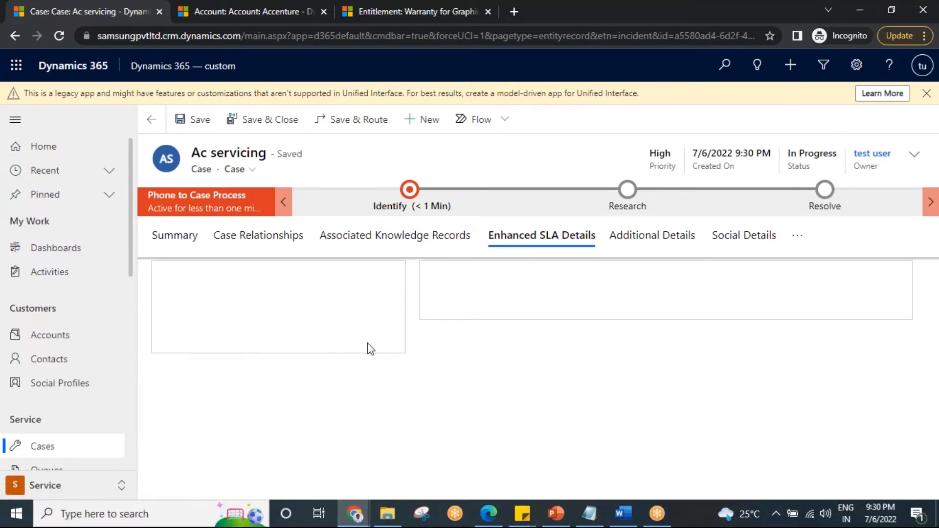
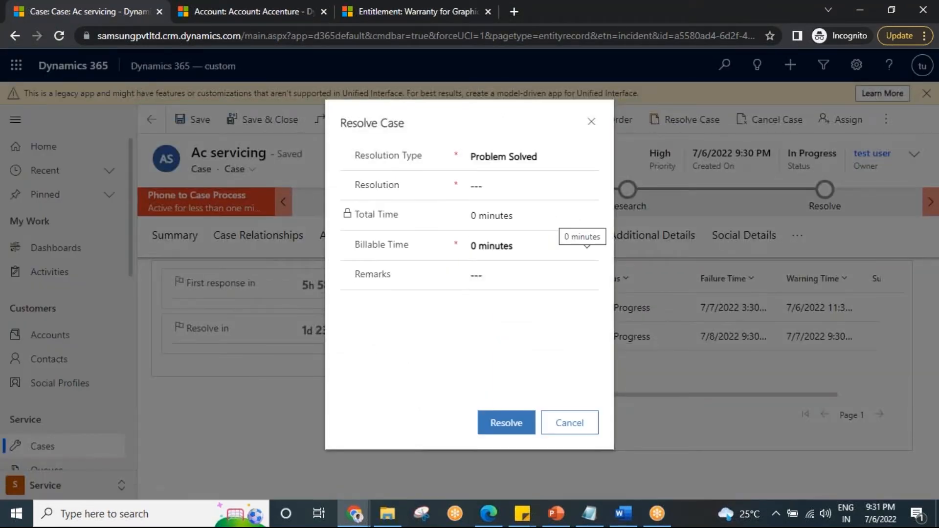
left_click(511, 189)
type("jkhkj")
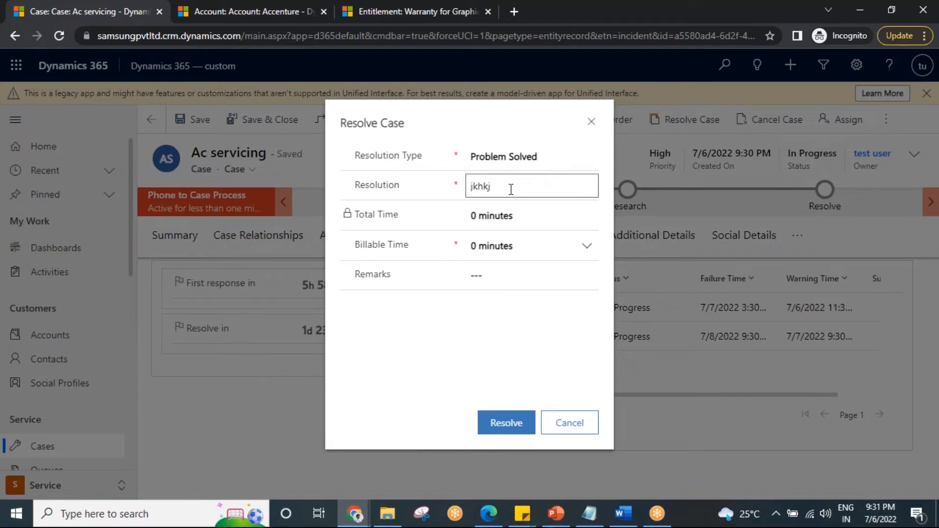
left_click(506, 423)
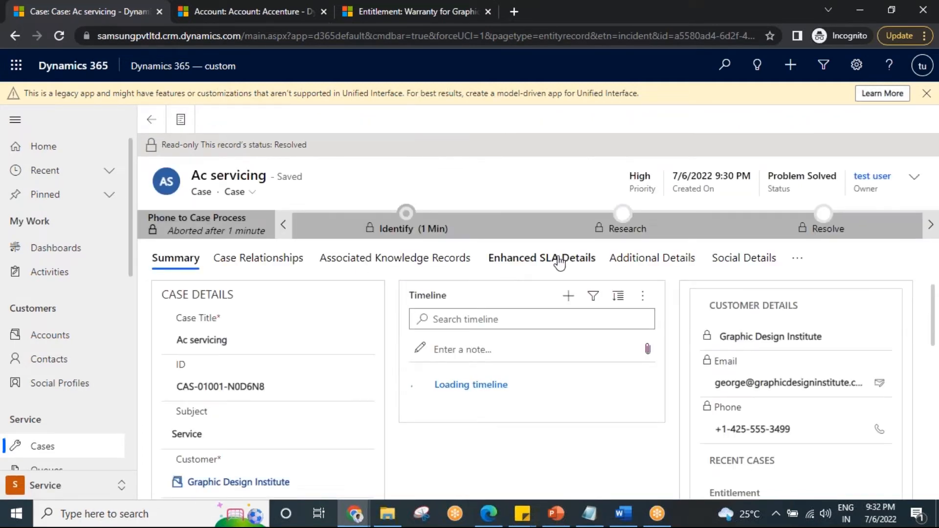
left_click(543, 259)
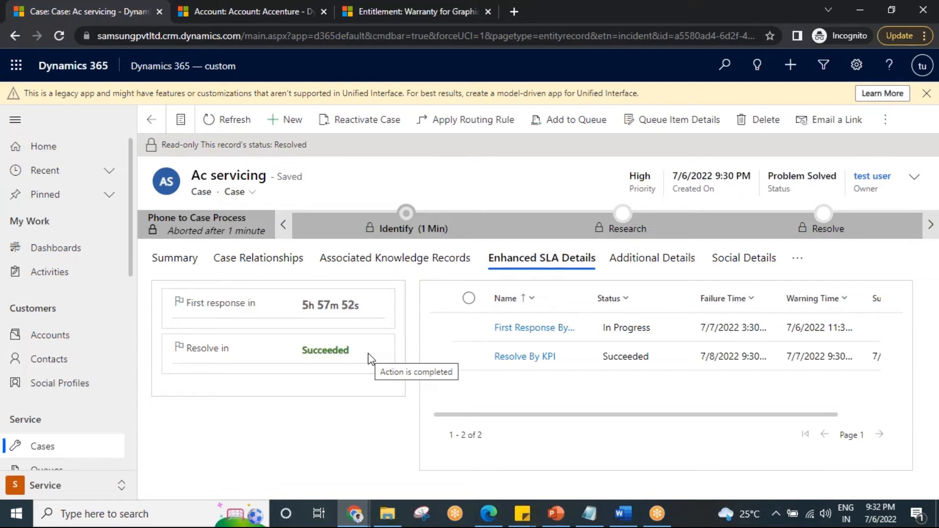
- Switch to the Notepad notes, widen the window and review the line running from Holidays to Entitlement, and return to the case
left_click(584, 517)
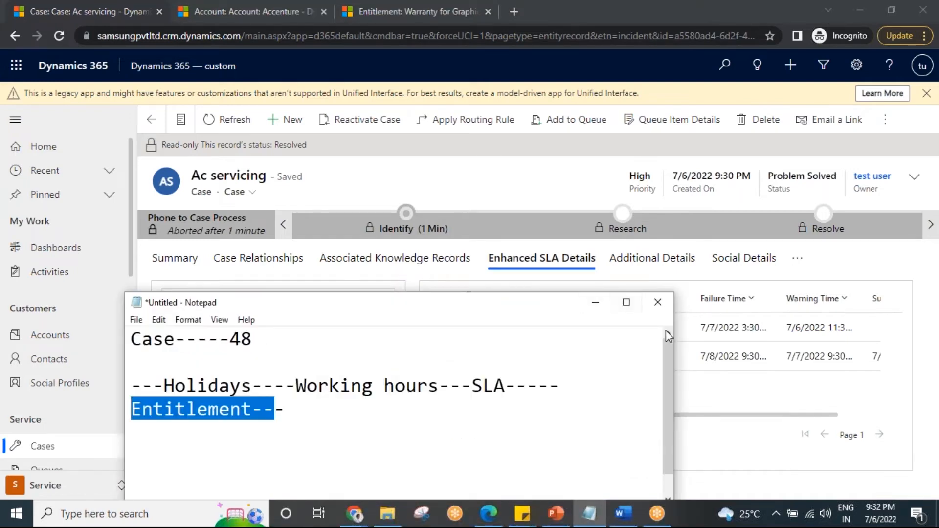
left_click_drag(673, 317, 821, 317)
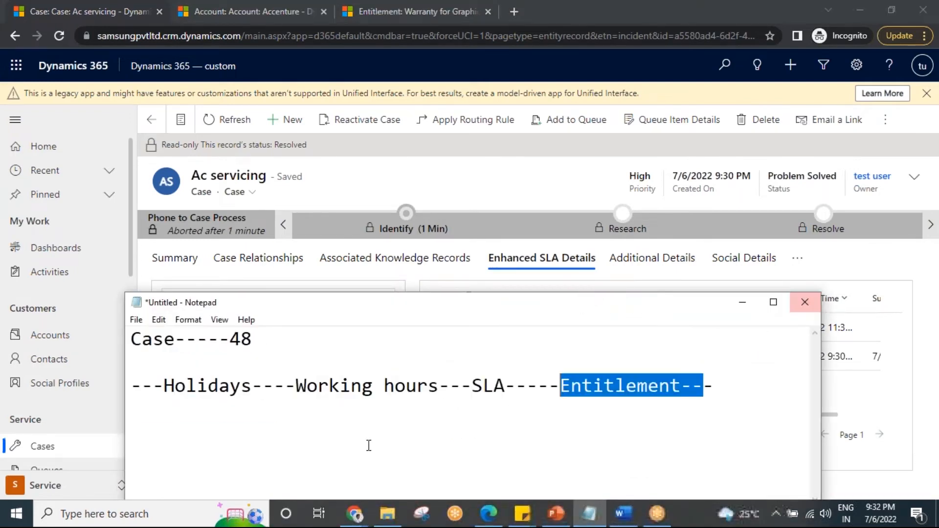
left_click_drag(165, 391, 708, 394)
left_click(742, 302)
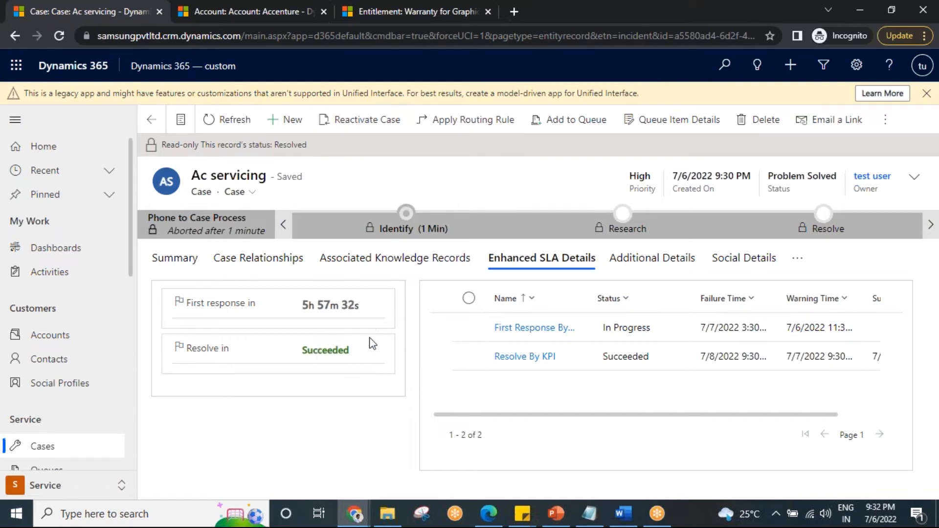
- Reactivate the resolved Ac servicing case
left_click(356, 128)
left_click(543, 344)
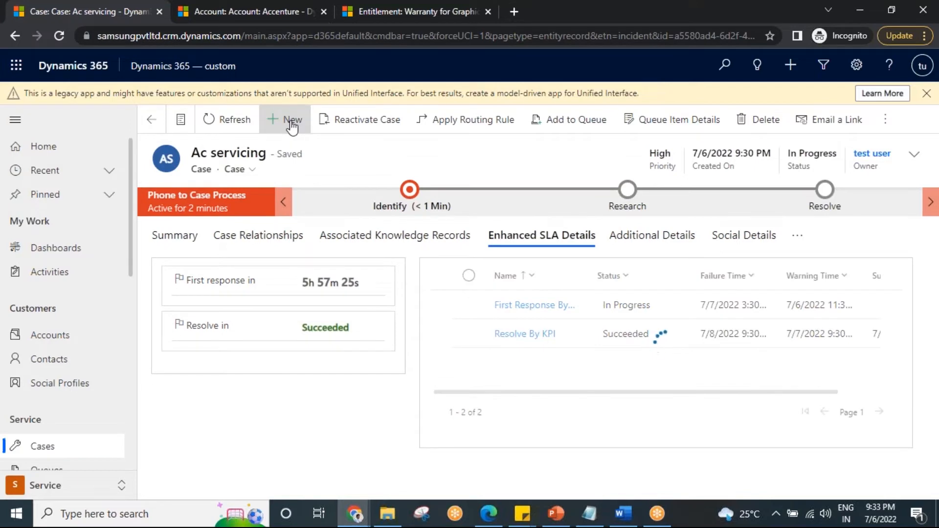
- Start a new case and examine its Priority options, Enhanced SLA Details and Status options
left_click(292, 126)
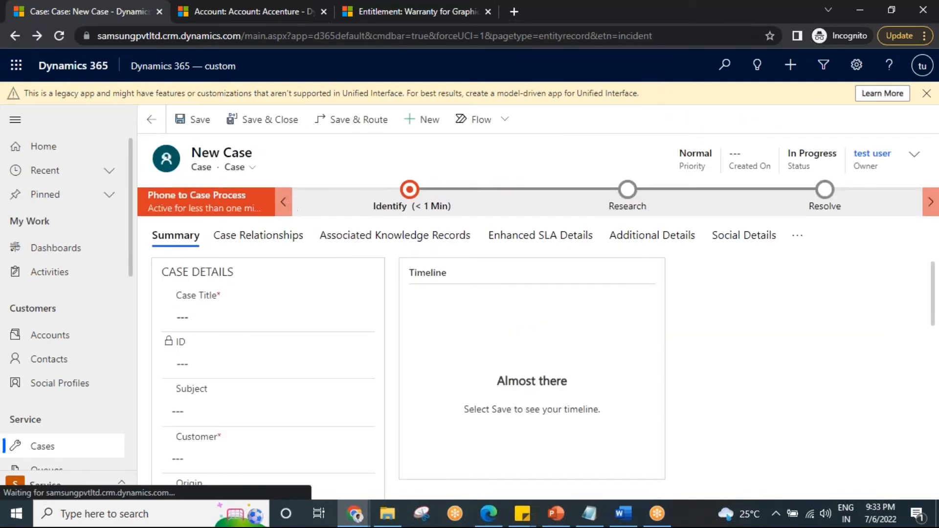
left_click(914, 154)
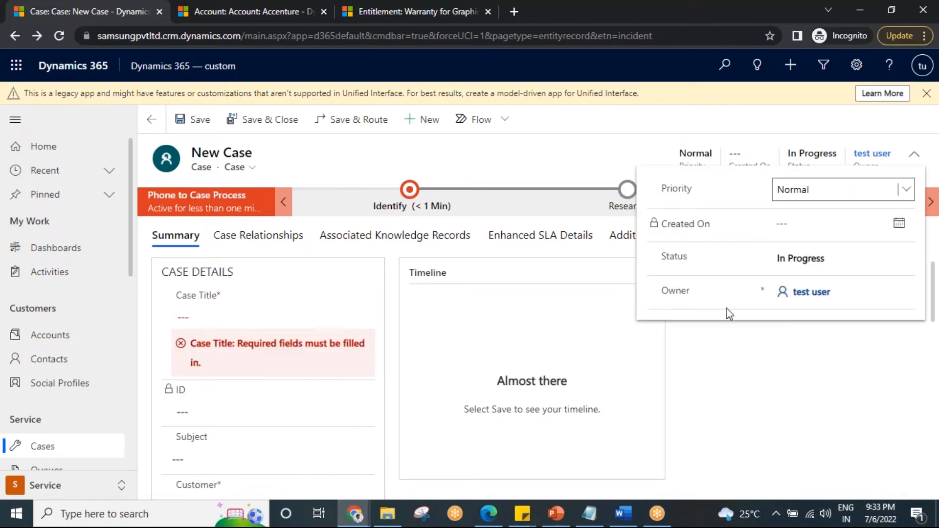
left_click(499, 239)
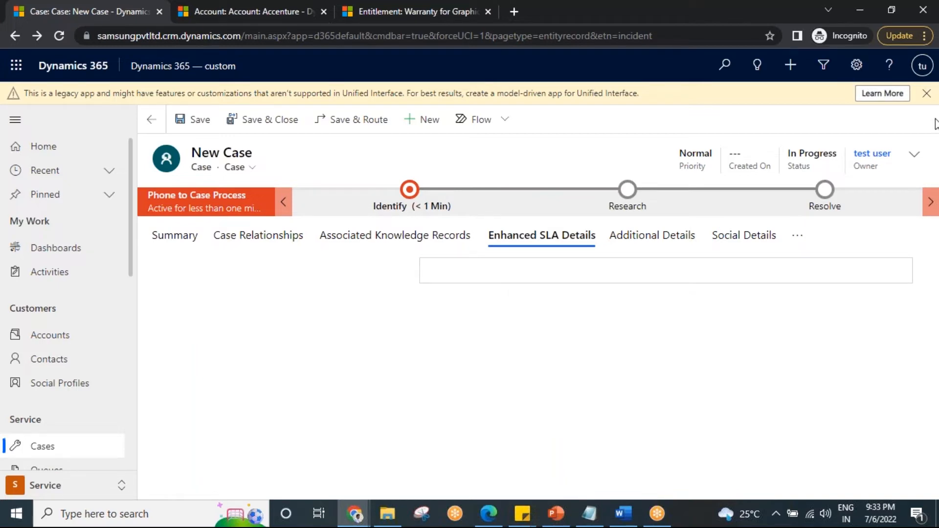
left_click(914, 154)
left_click(835, 193)
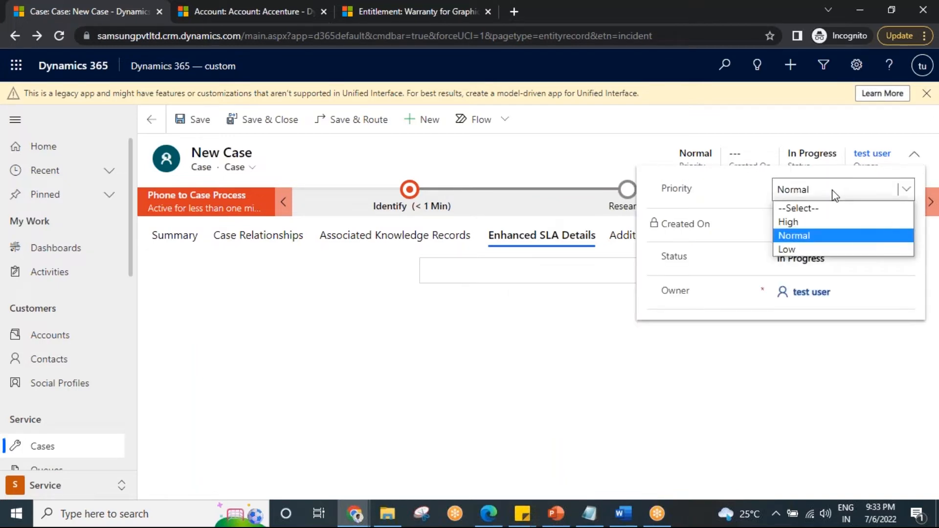
left_click(813, 264)
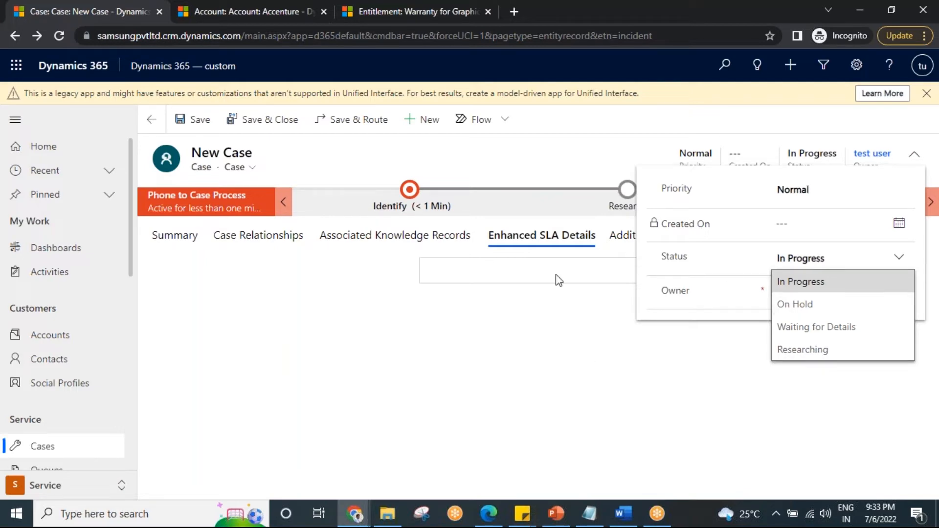
- Close the Accenture account page and return from the Warranty for Graphic entitlement to Service Management
left_click(362, 11)
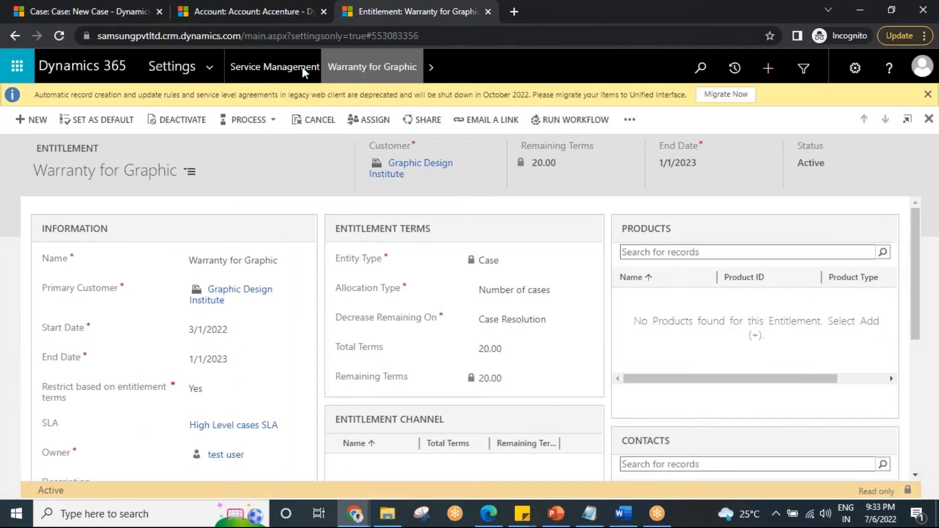
left_click(324, 11)
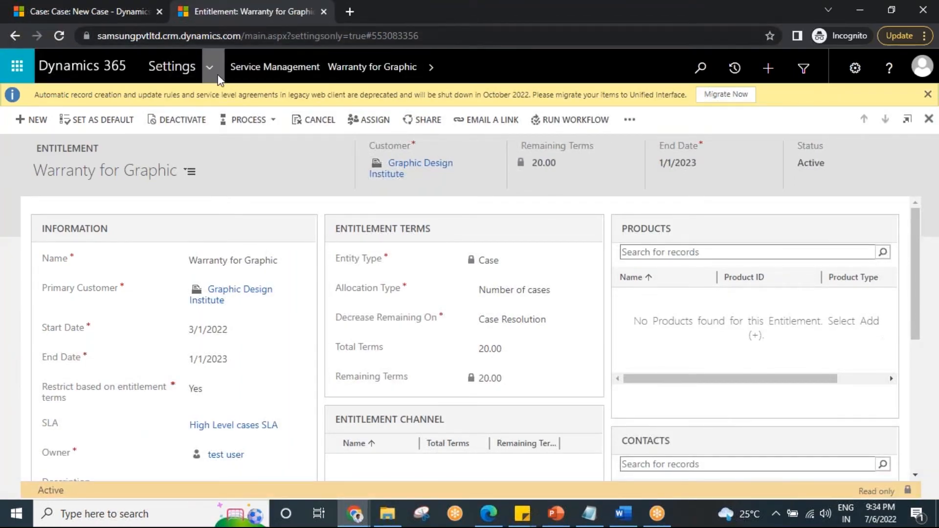
left_click(250, 68)
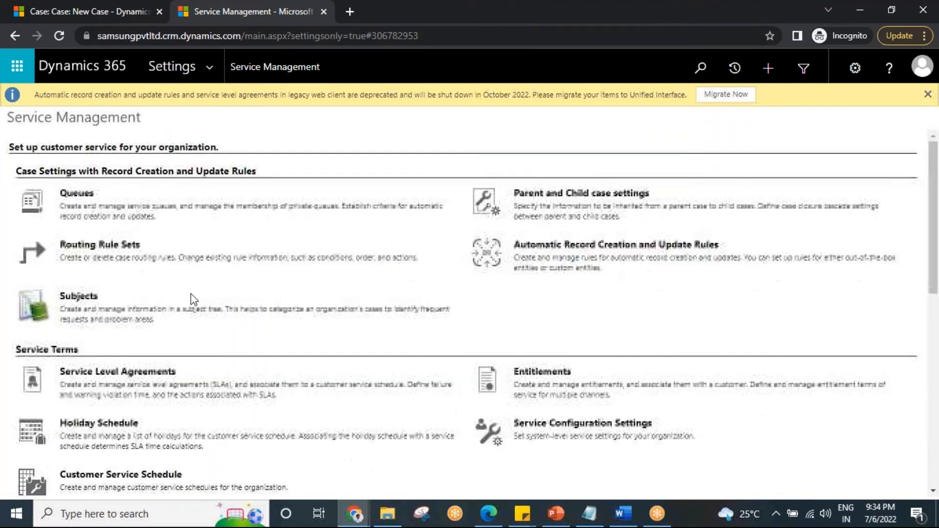
- Set On Hold and Waiting for Details as the Case SLA pause statuses in Service Configuration Settings, then reopen the settings to check them
left_click(569, 433)
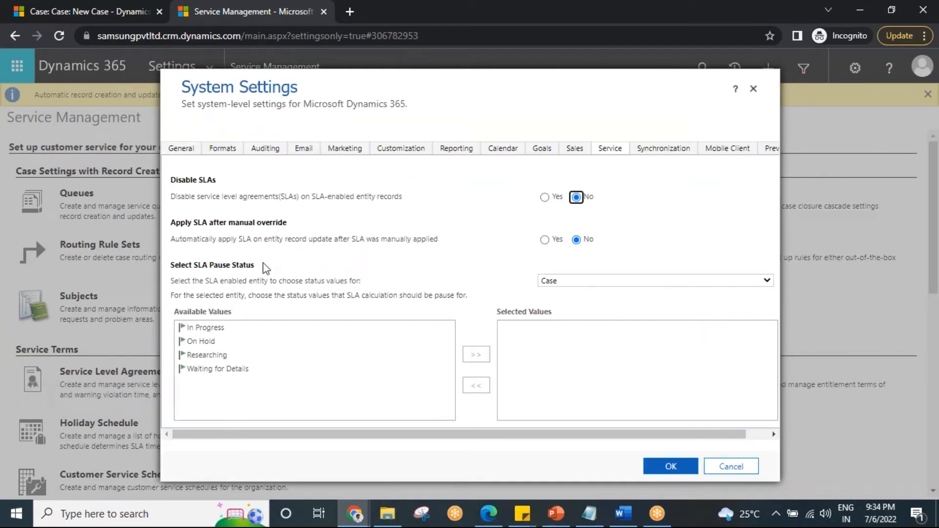
left_click(206, 342)
left_click(474, 359)
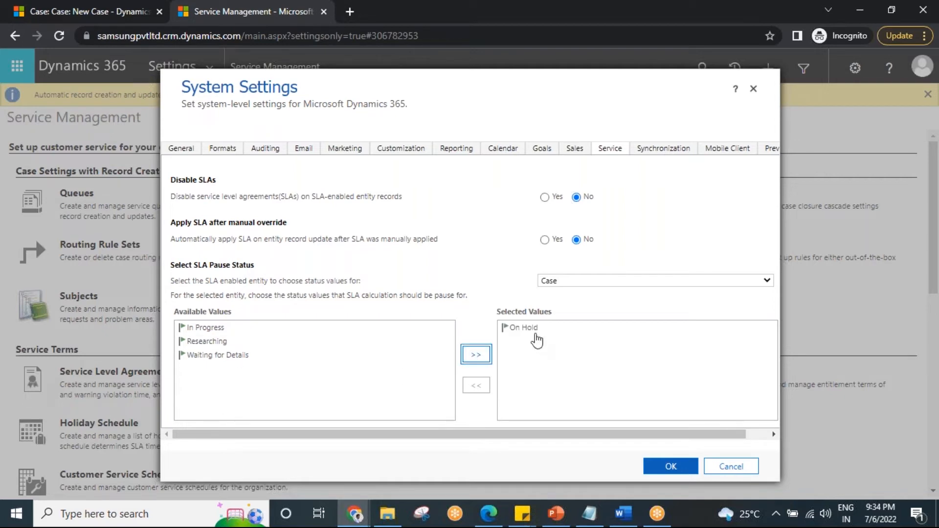
left_click(211, 342)
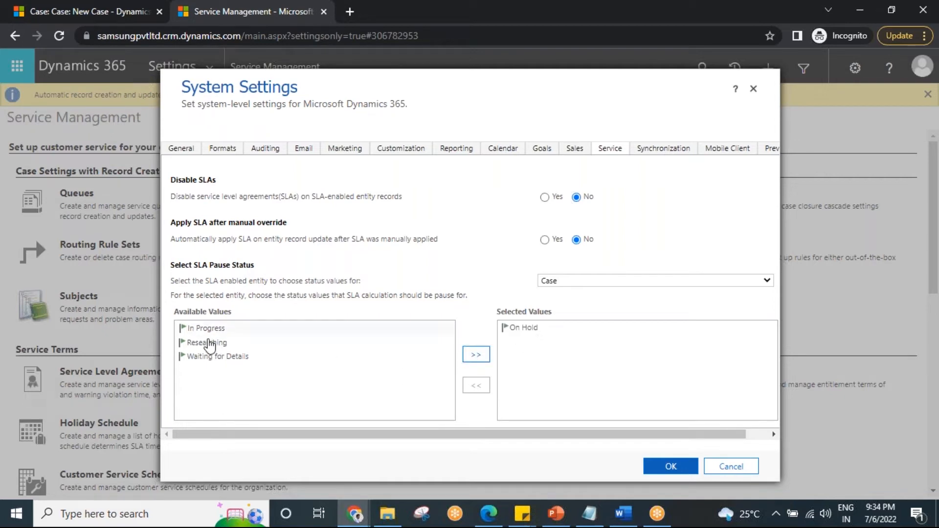
left_click(221, 357)
left_click(476, 354)
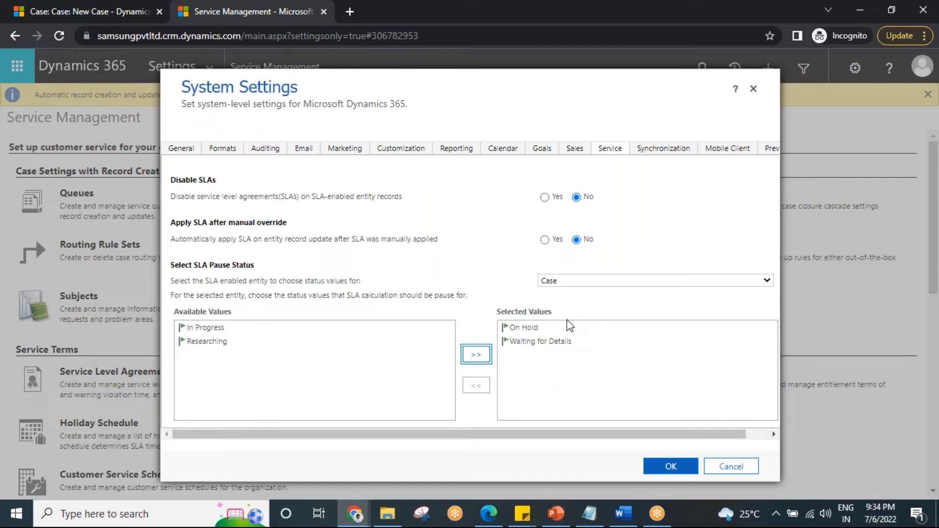
left_click(671, 467)
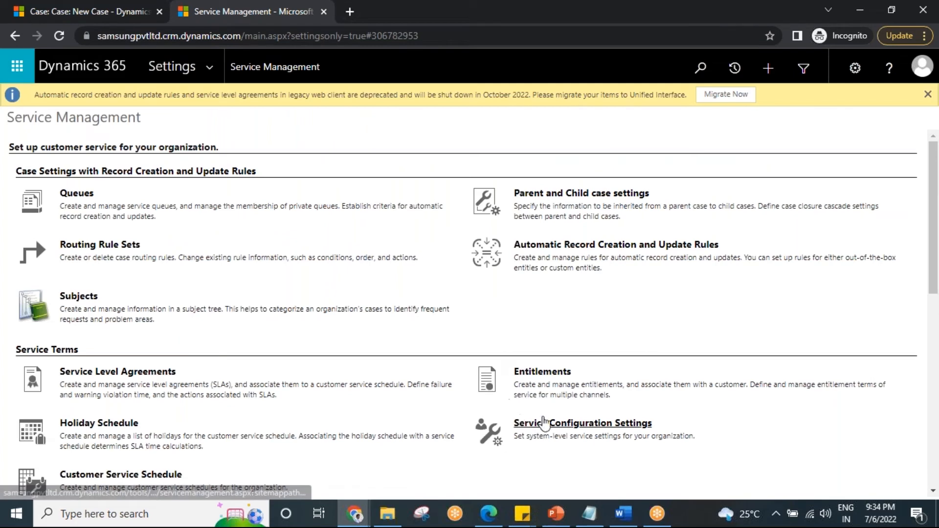
left_click(541, 423)
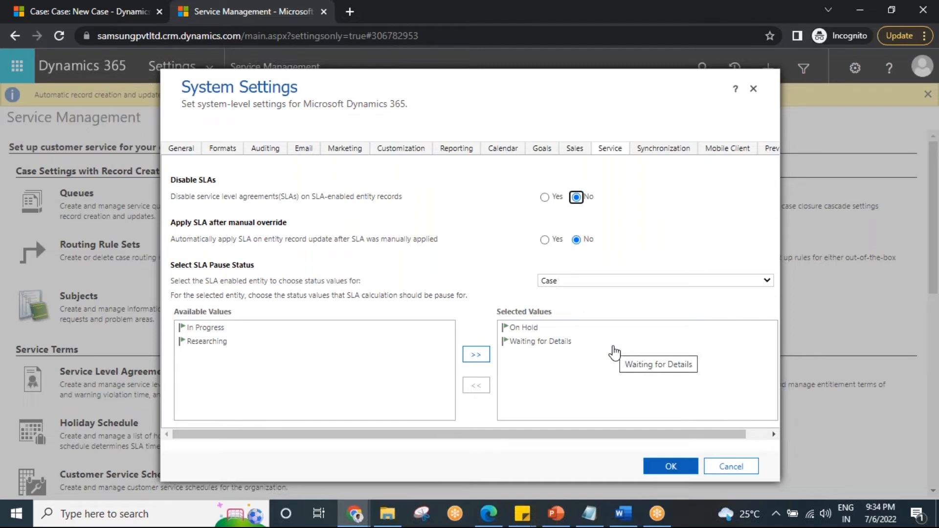
left_click(669, 467)
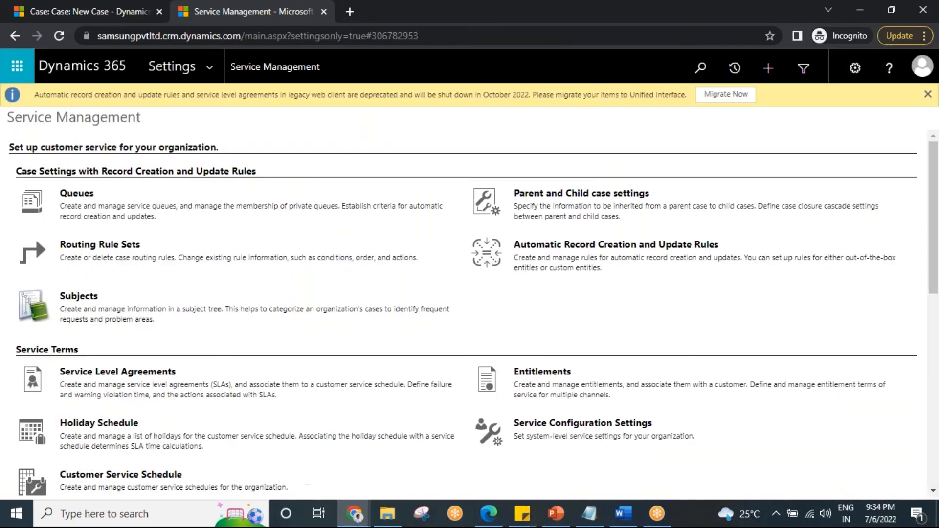
- Start a fresh case titled Ac Repair with Graphic Design Institute as the customer
left_click(102, 9)
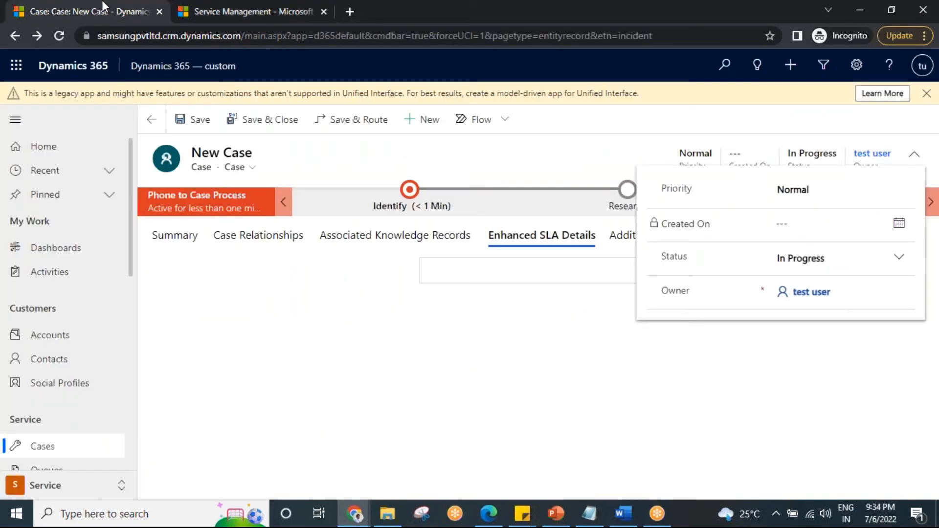
left_click(426, 121)
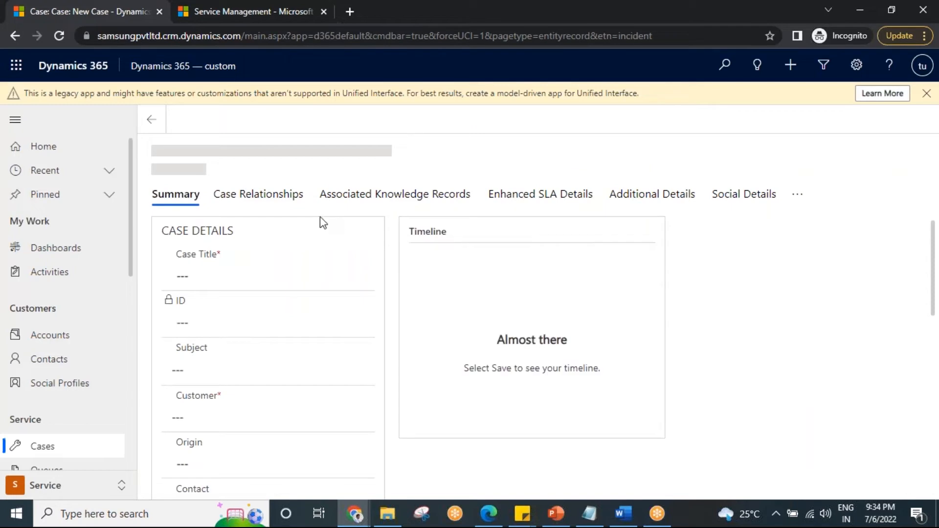
left_click(213, 311)
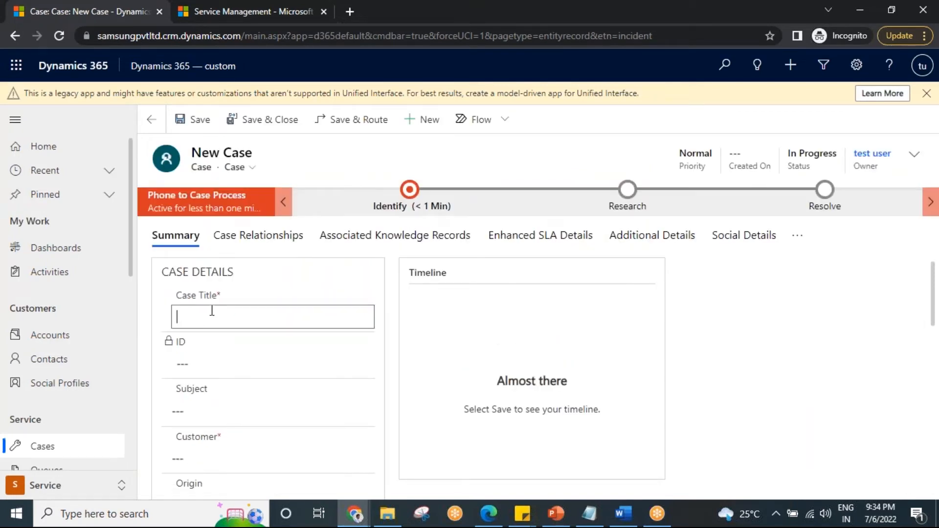
left_click(218, 448)
type("graph")
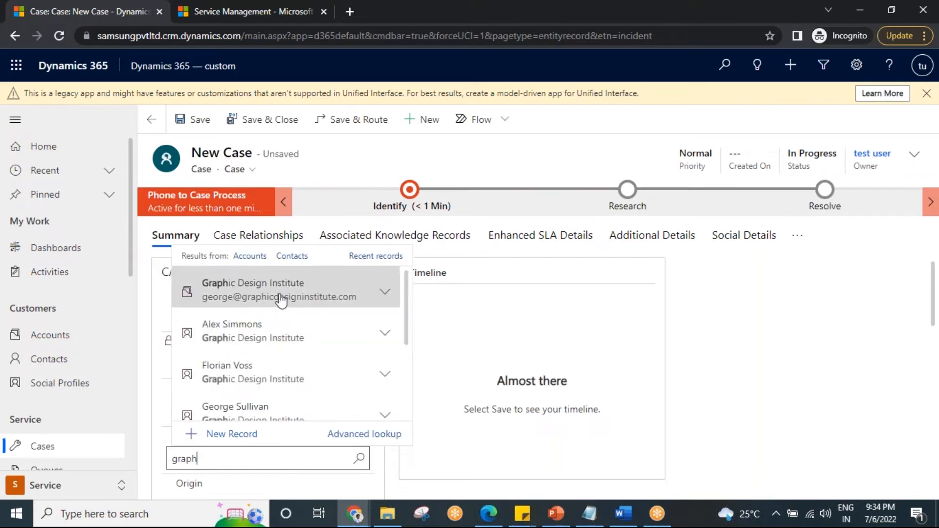
left_click(310, 300)
- Apply the Warranty for Graphic entitlement to the new case
scroll(320, 378, "down", 3)
scroll(293, 381, "down", 3)
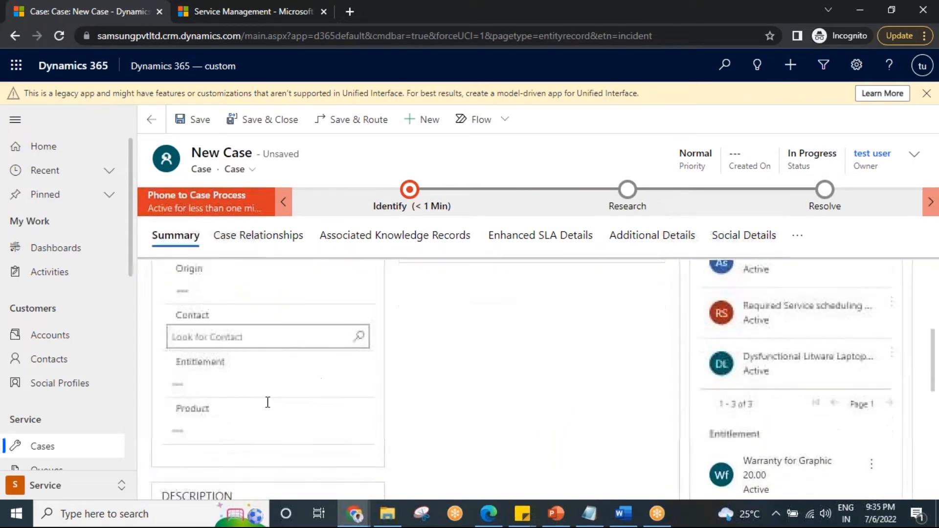
left_click(191, 329)
left_click(361, 329)
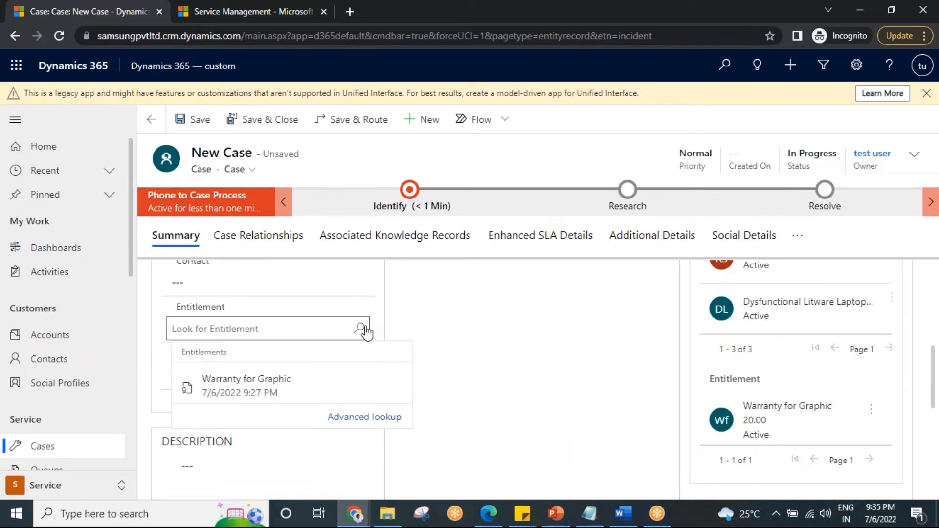
left_click(241, 393)
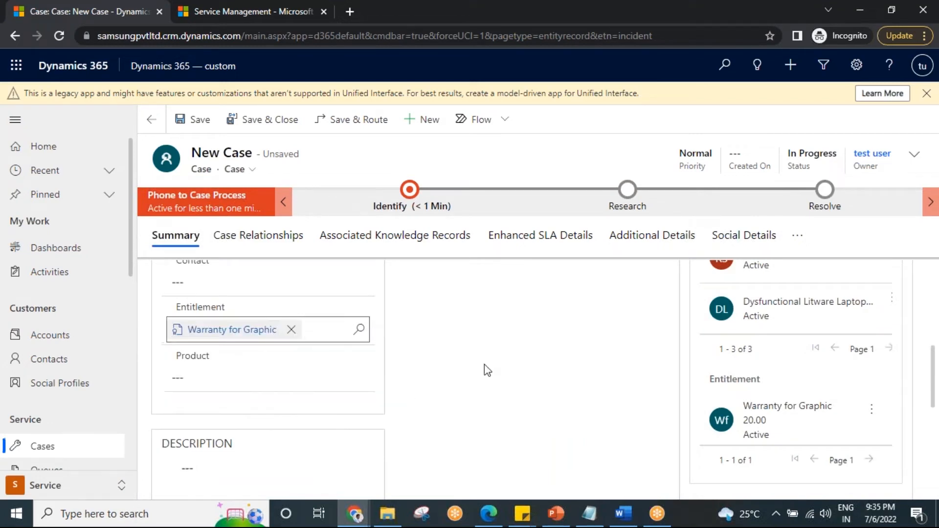
- Set the new case's Priority to High and save the case
left_click(914, 154)
left_click(793, 190)
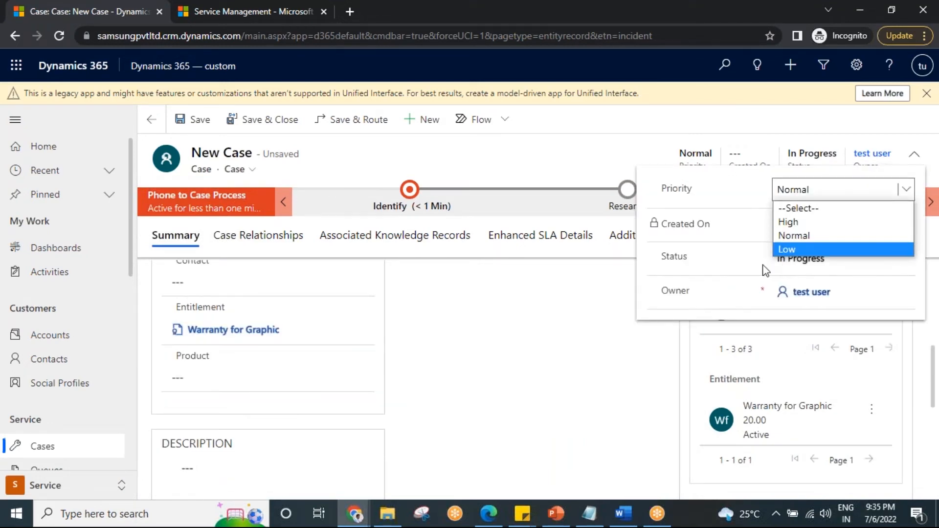
left_click(782, 259)
left_click(795, 193)
left_click(794, 208)
left_click(796, 193)
left_click(790, 222)
left_click(201, 125)
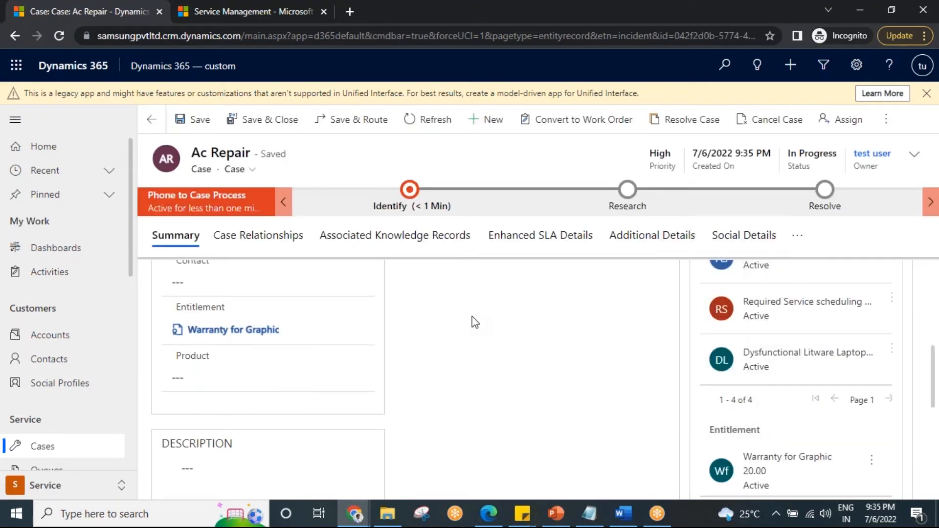
- View the Ac Repair case's Enhanced SLA Details, set its Status to On Hold and save
scroll(488, 351, "up", 5)
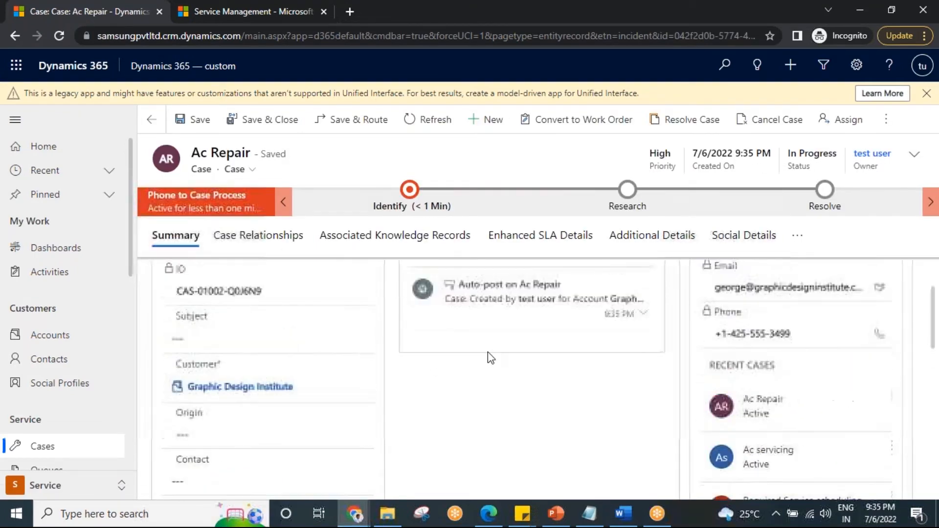
left_click(524, 238)
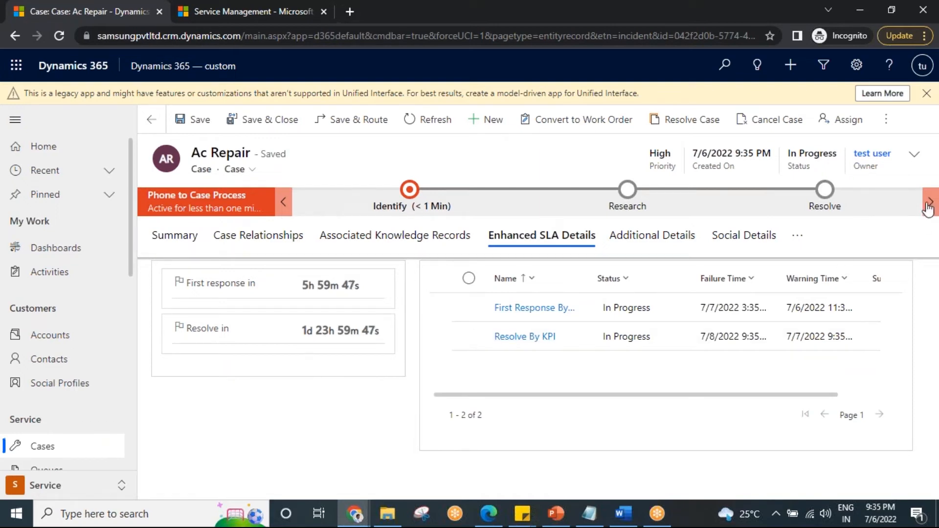
left_click(914, 155)
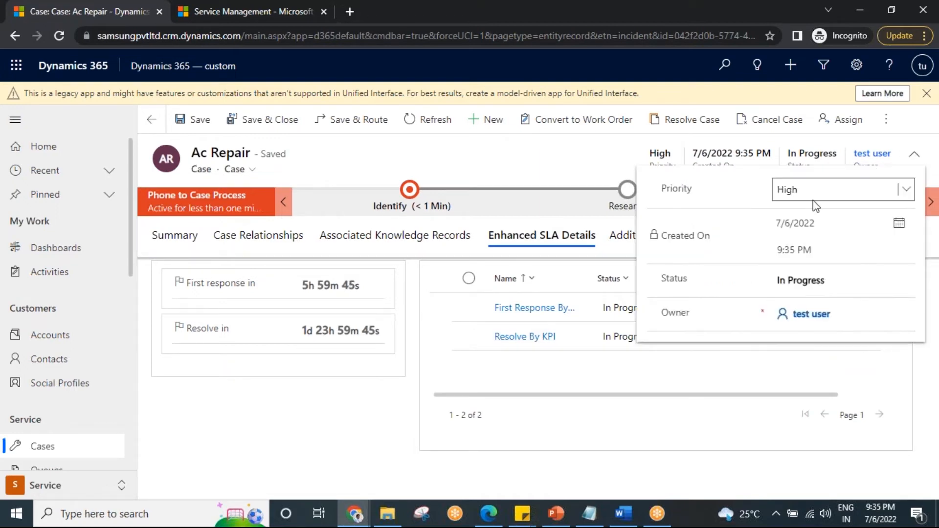
left_click(812, 280)
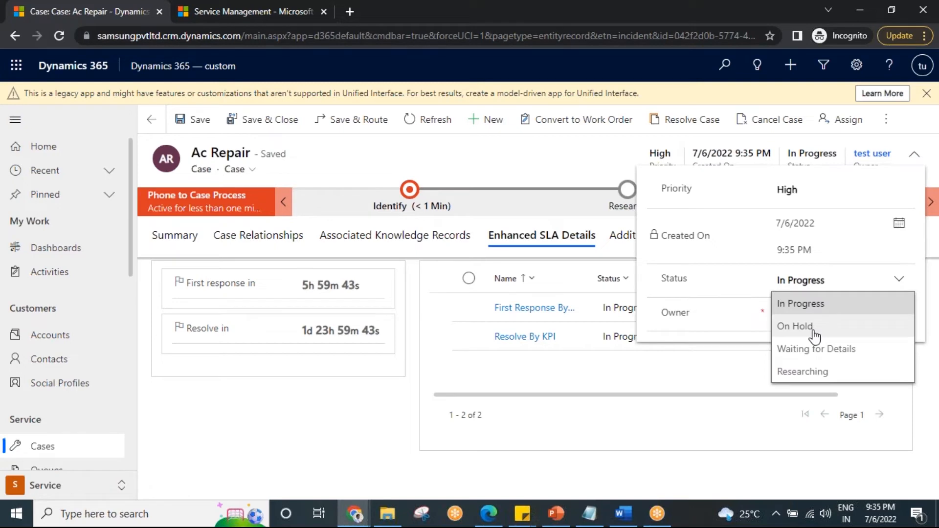
left_click(814, 329)
left_click(188, 119)
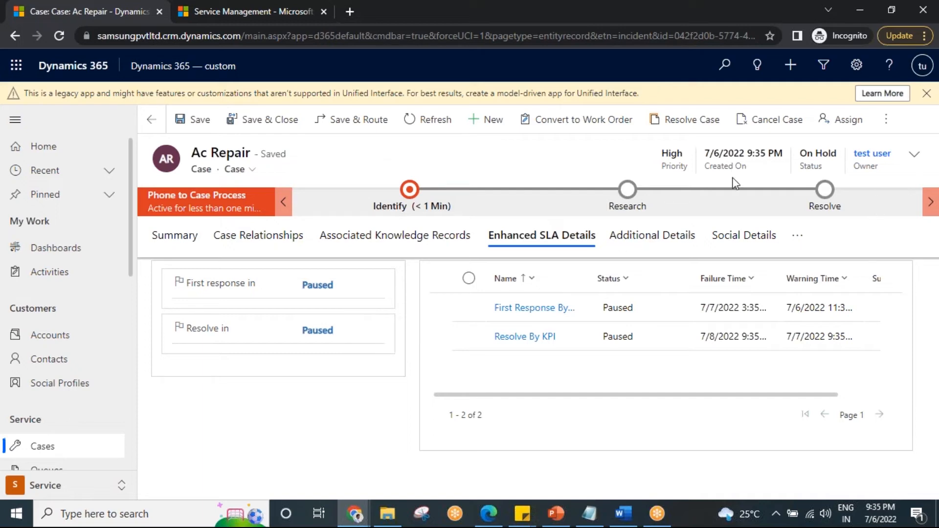
- Return the Ac Repair case's Status to In Progress and save it
left_click(913, 153)
left_click(807, 280)
left_click(807, 303)
left_click(181, 120)
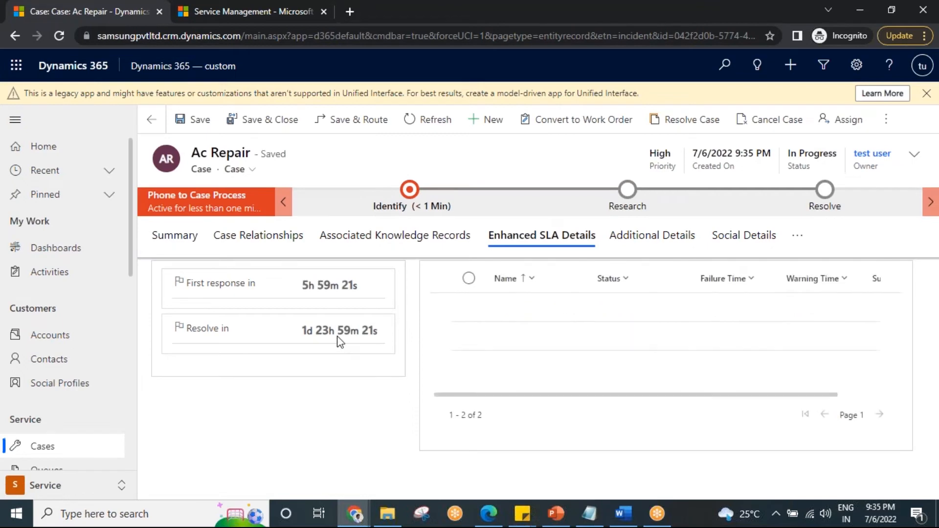
- Set the Ac Repair case's Status to Waiting for Details and save it
left_click(914, 154)
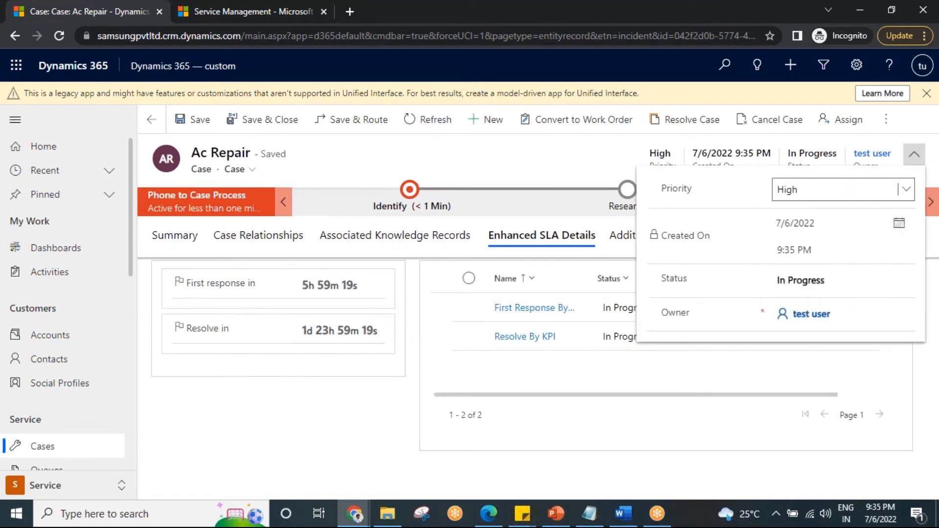
left_click(815, 278)
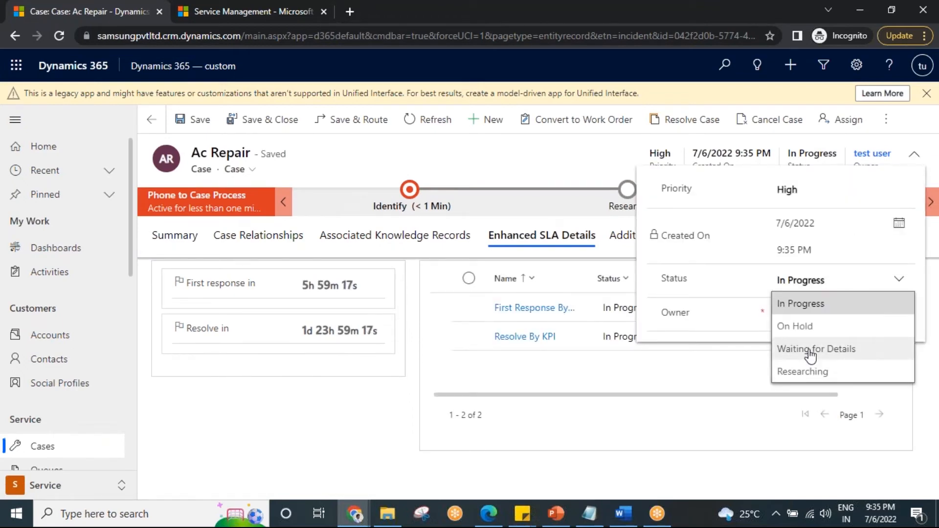
left_click(810, 350)
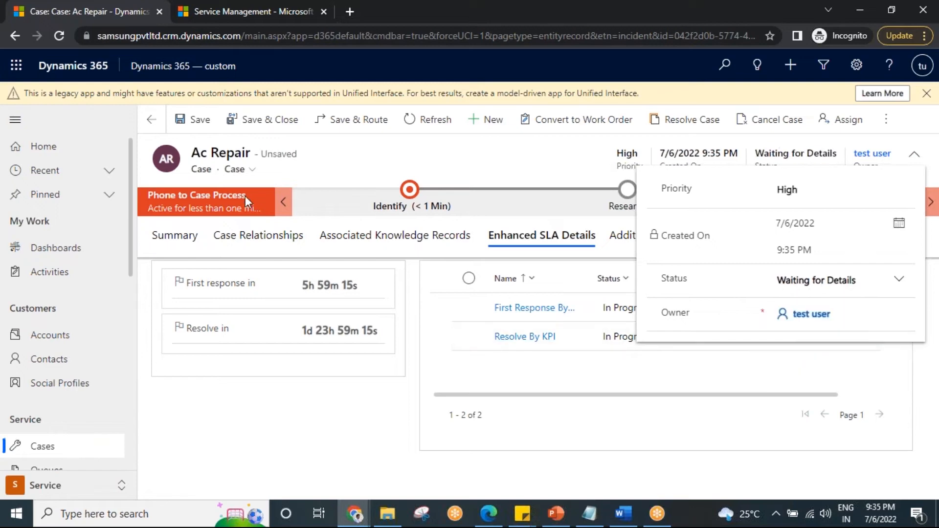
left_click(188, 120)
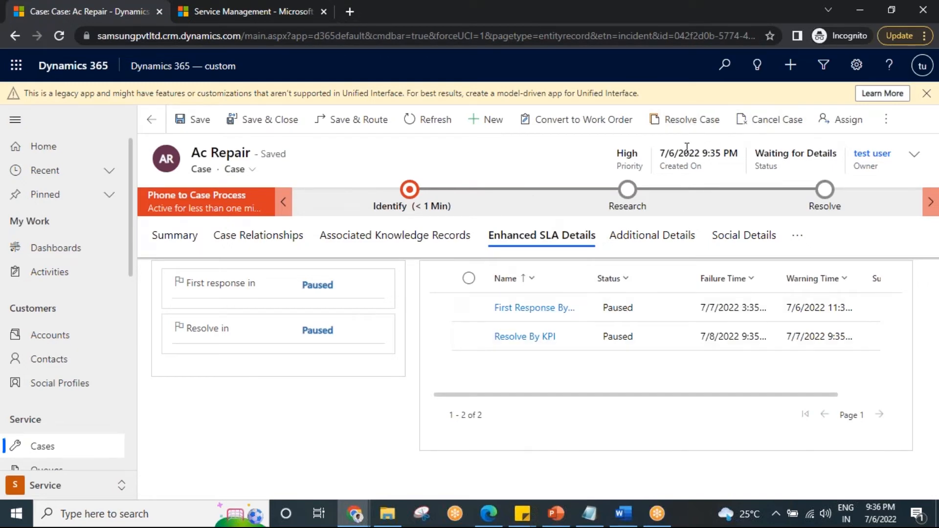
- Look through the Ac Repair case's Summary and its Associated Knowledge Records
left_click(680, 122)
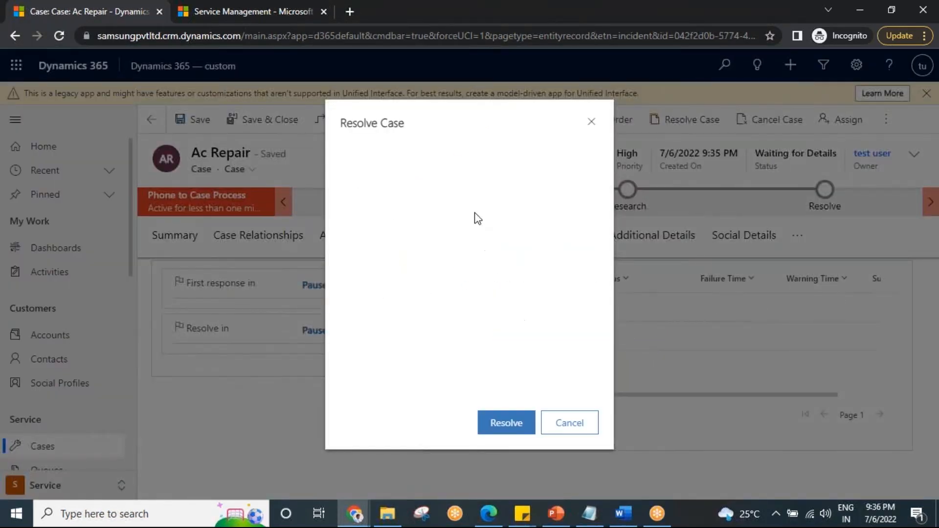
left_click(592, 122)
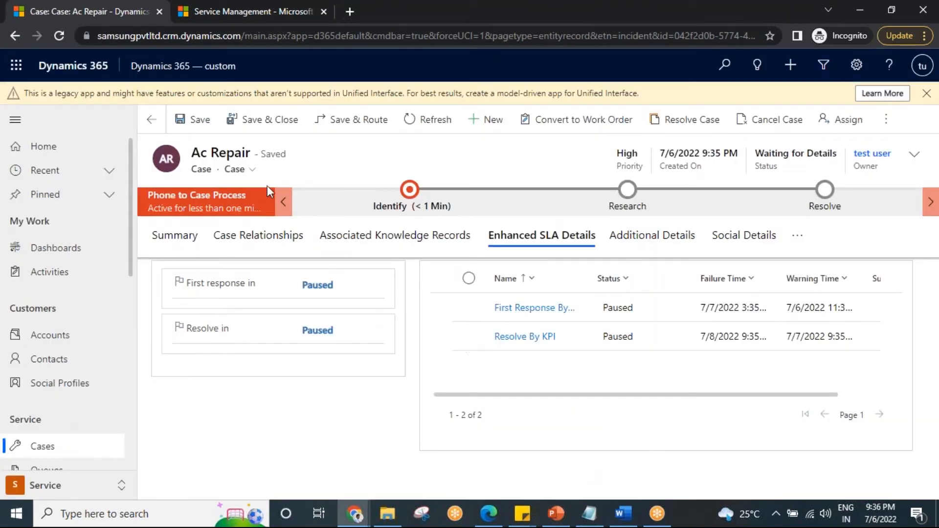
left_click(176, 237)
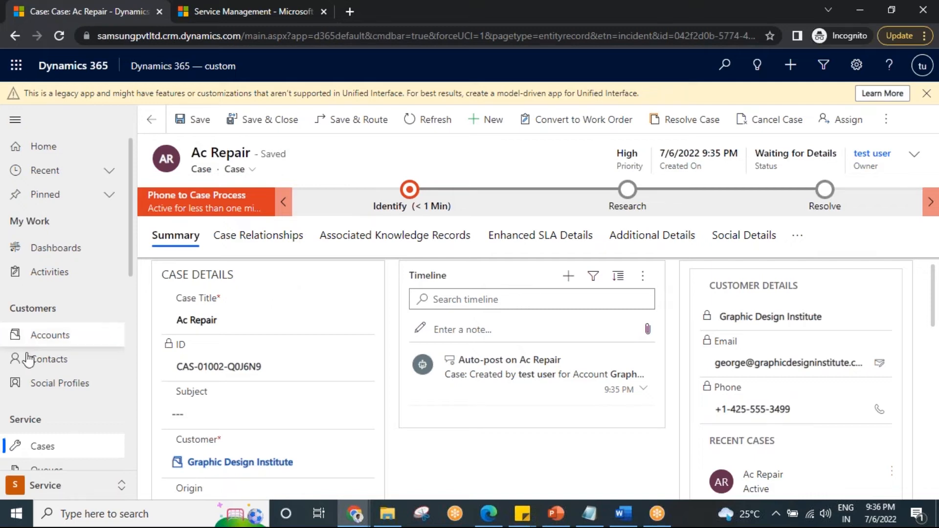
scroll(29, 357, "down", 3)
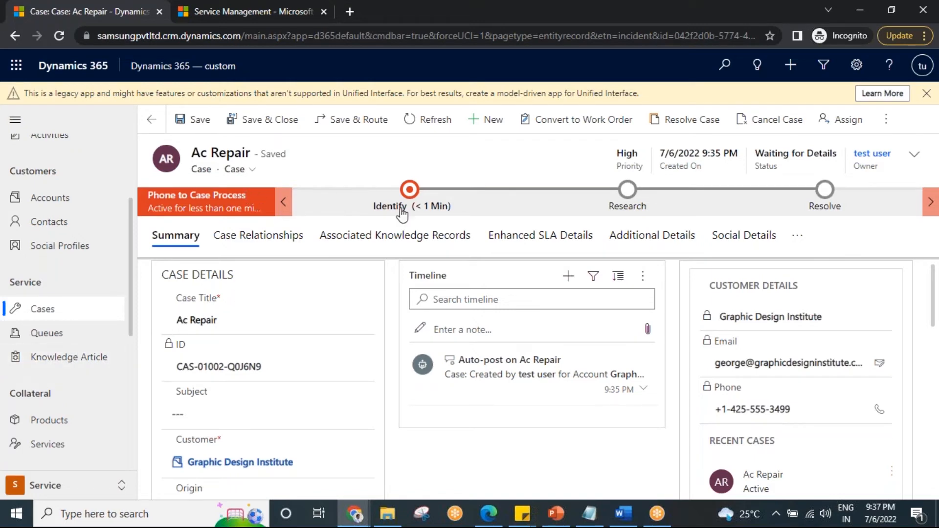
left_click(407, 243)
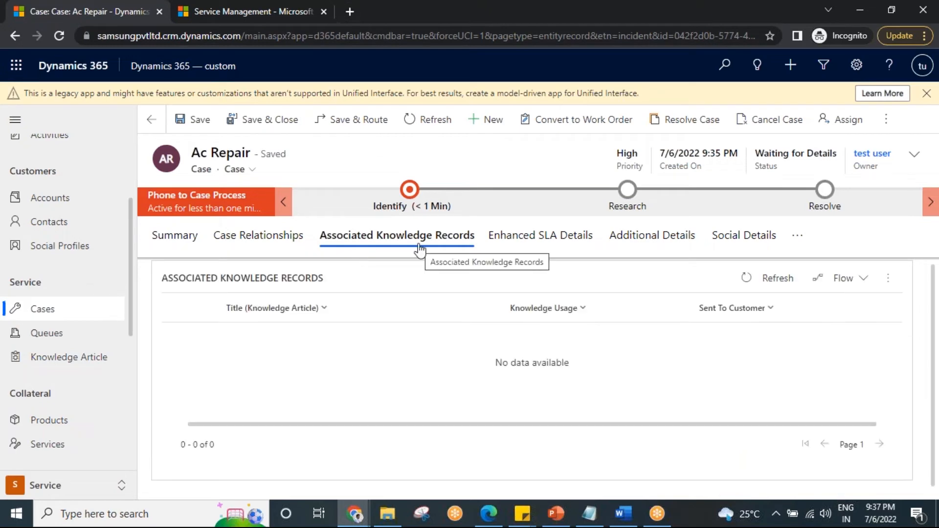
left_click(823, 65)
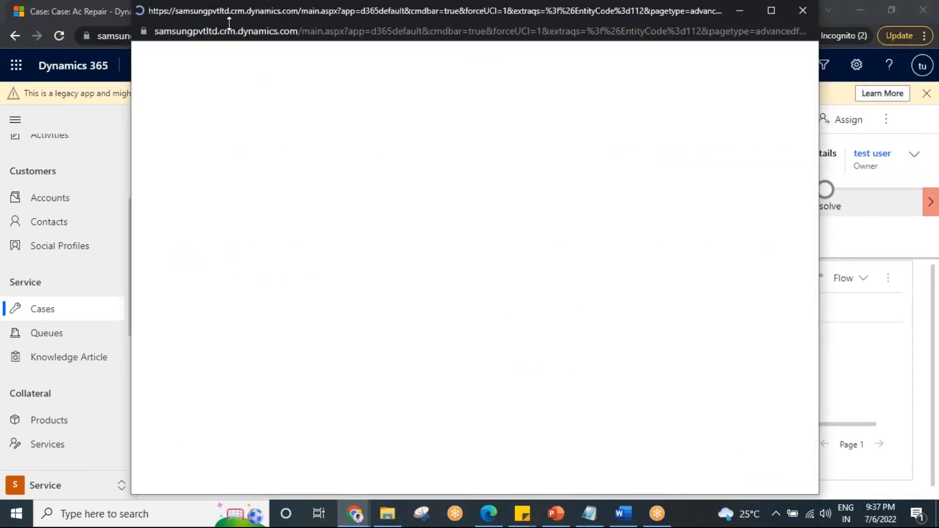
left_click_drag(224, 92, 181, 65)
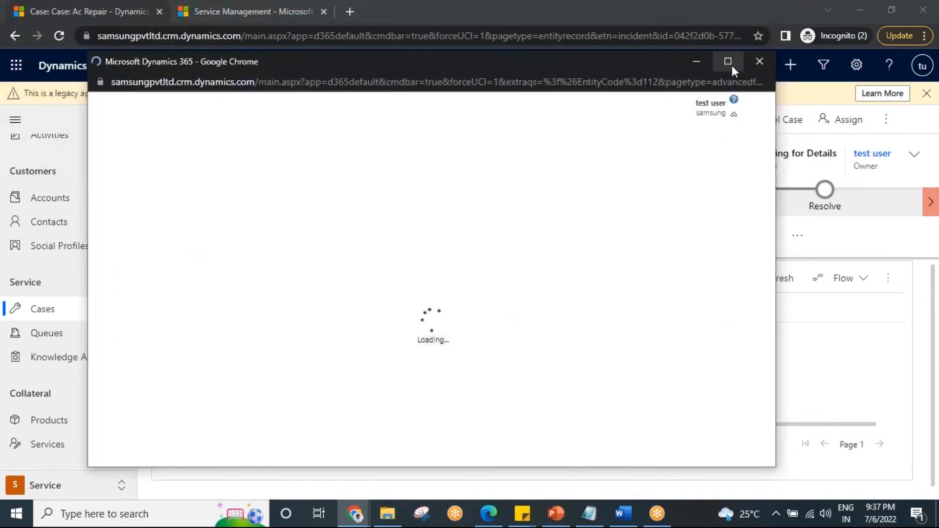
left_click(760, 61)
- Run an Advanced Find for Knowledge Articles with the default Root Article equals No condition
left_click(823, 65)
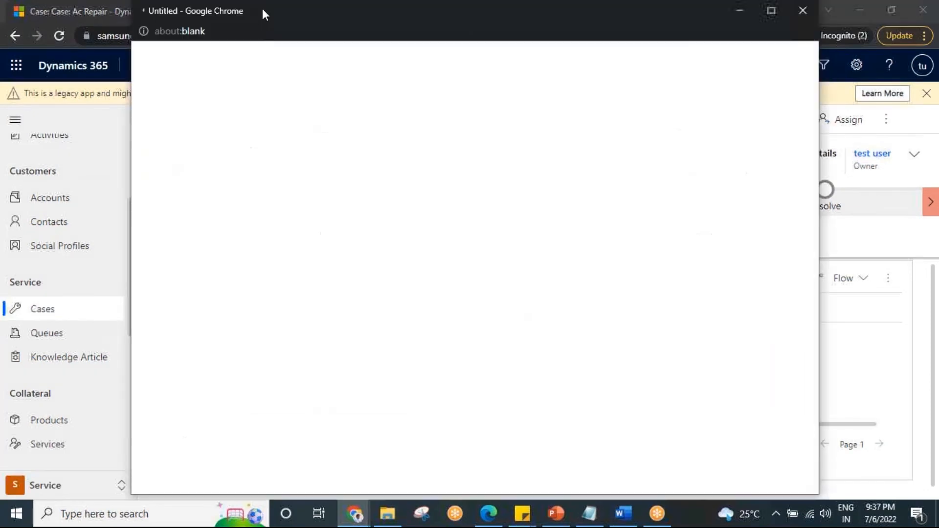
left_click_drag(238, 13, 226, 13)
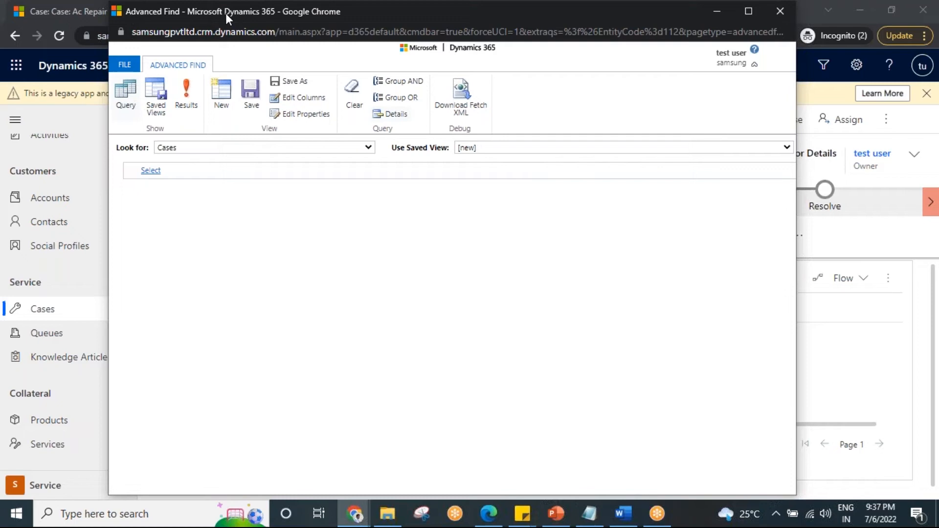
left_click(230, 144)
type("kn")
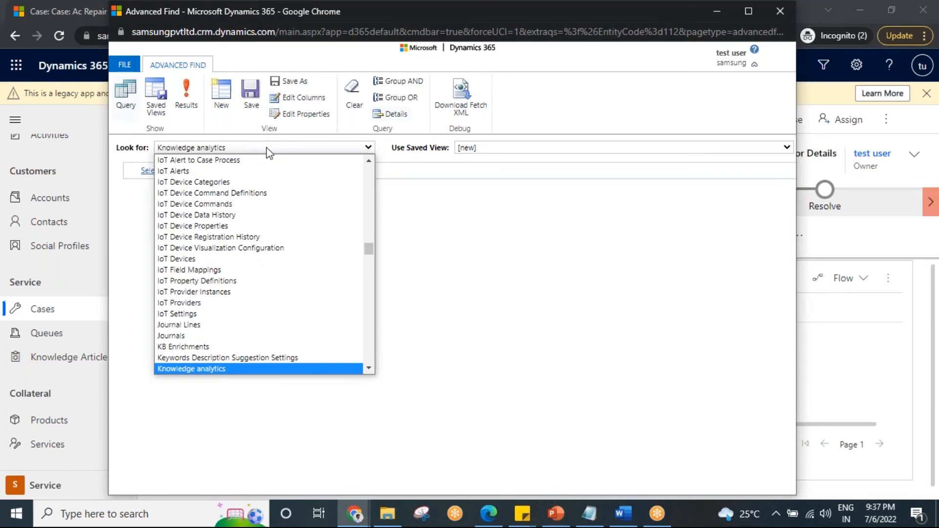
scroll(370, 374, "down", 2)
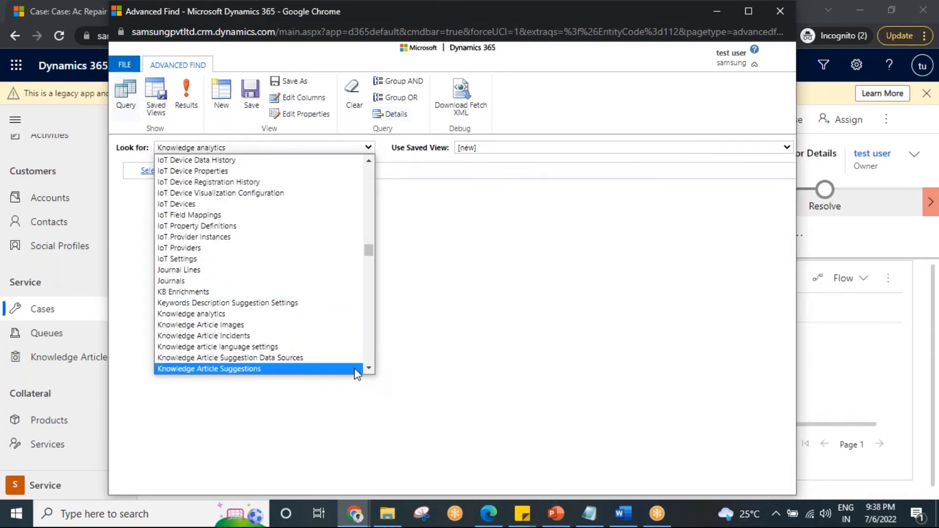
scroll(372, 365, "down", 4)
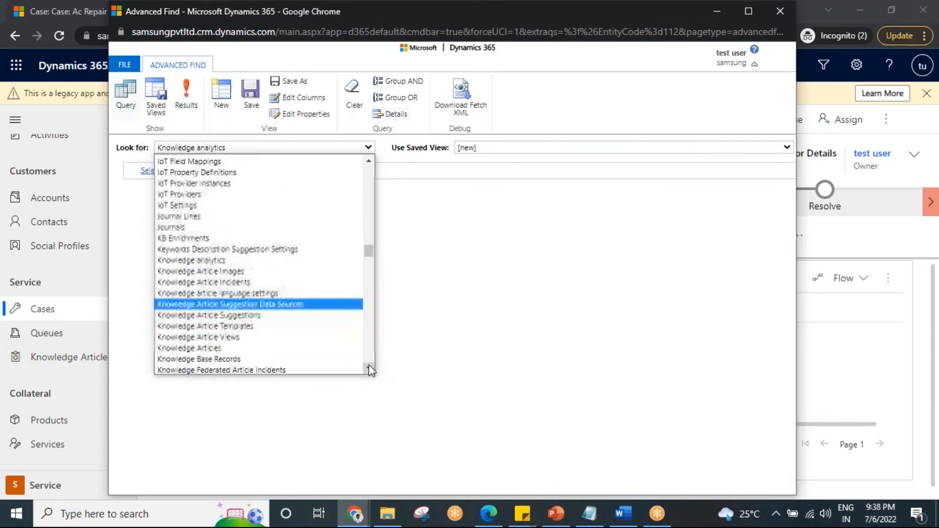
left_click(230, 291)
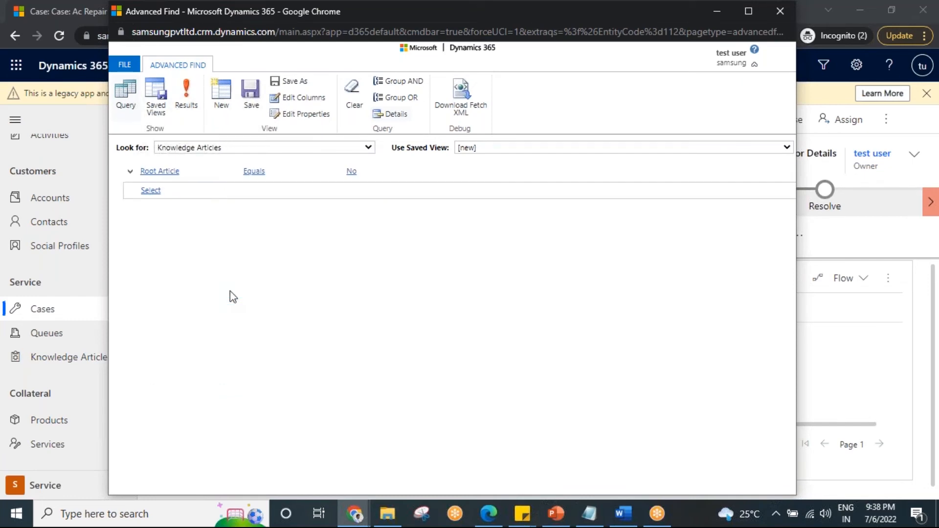
left_click(186, 95)
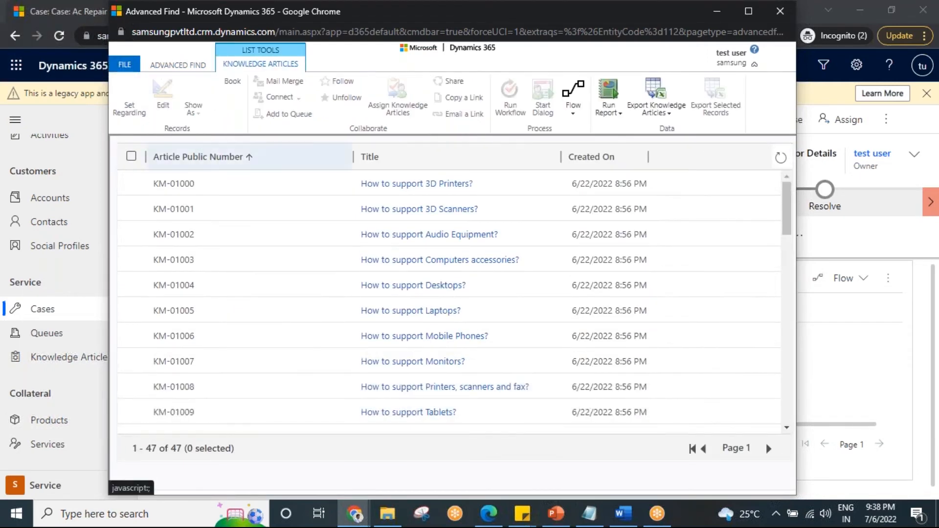
- Open the knowledge article "How to support 3D Printers?" from the results and maximize its window
left_click(186, 196)
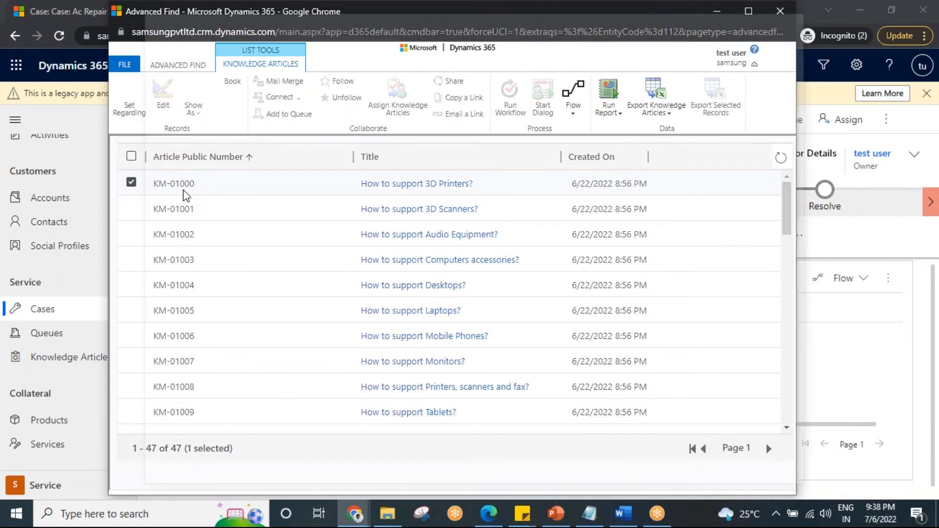
double_click(186, 196)
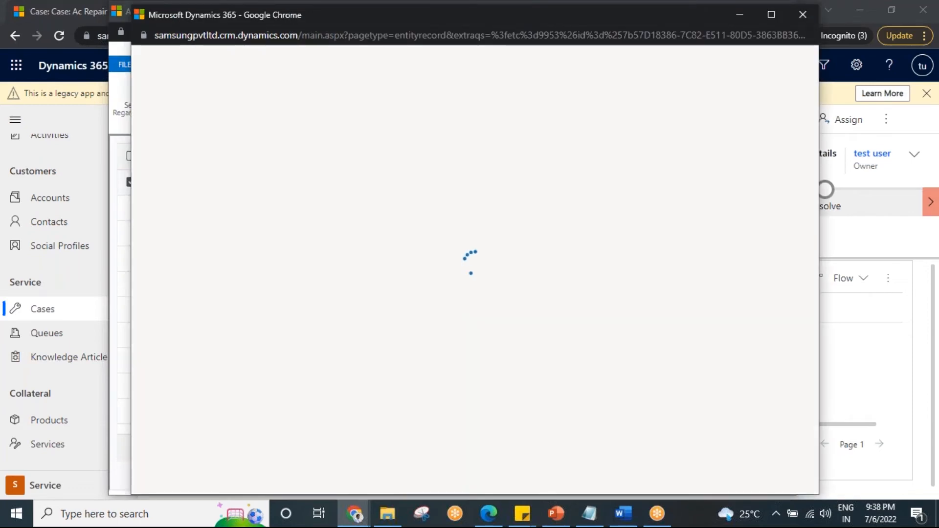
left_click_drag(304, 16, 327, 195)
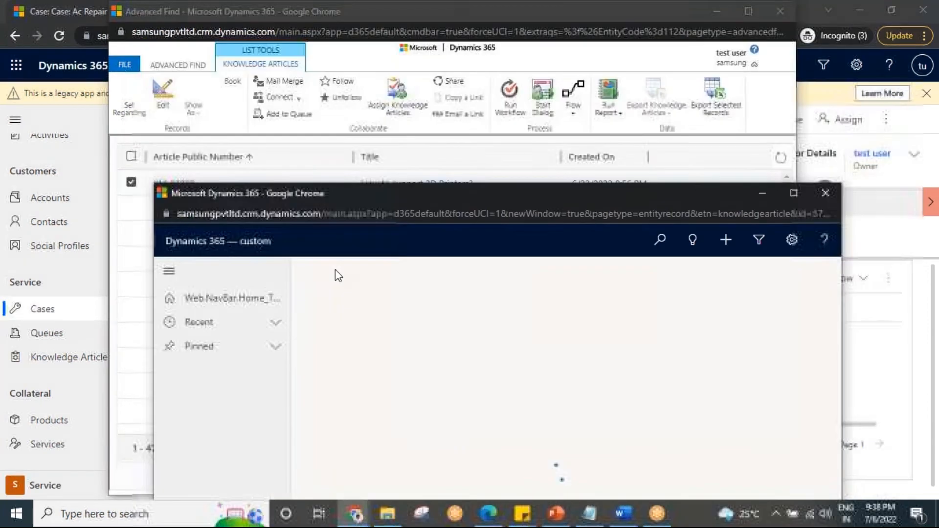
left_click(809, 269)
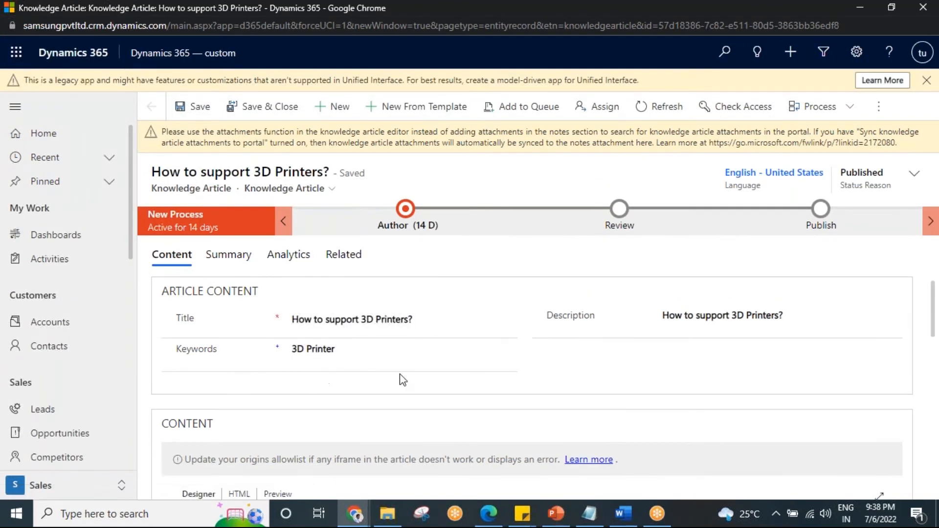
- Examine the 3D Printers article's content, including the product name list and the support instructions
scroll(404, 383, "down", 4)
scroll(417, 397, "down", 1)
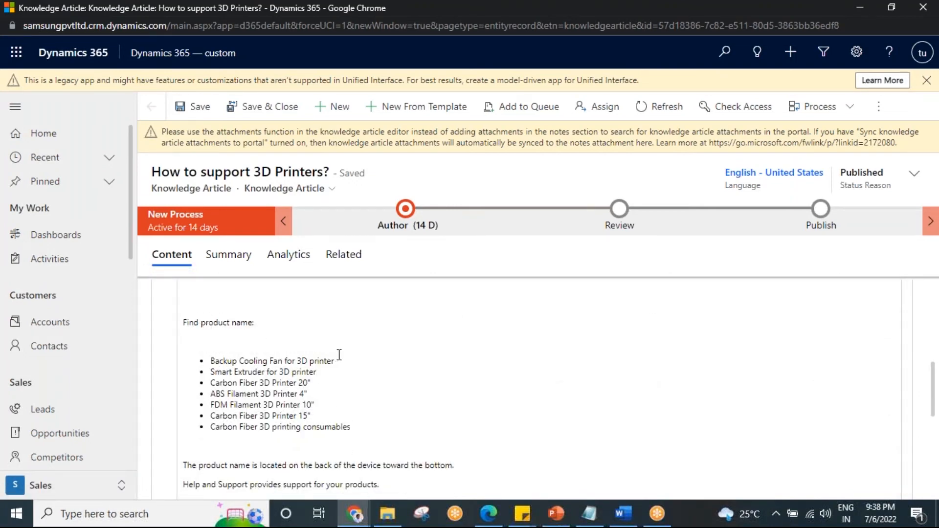
left_click_drag(210, 361, 353, 425)
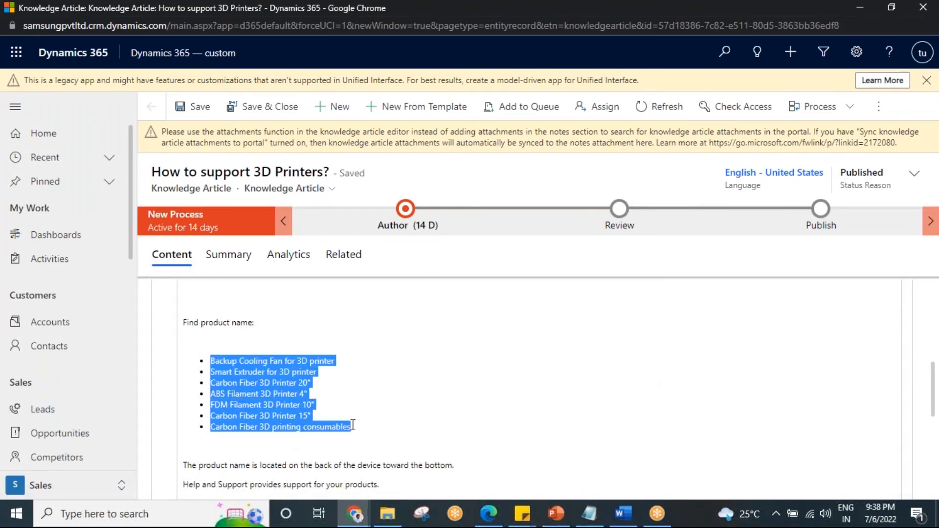
scroll(412, 421, "up", 3)
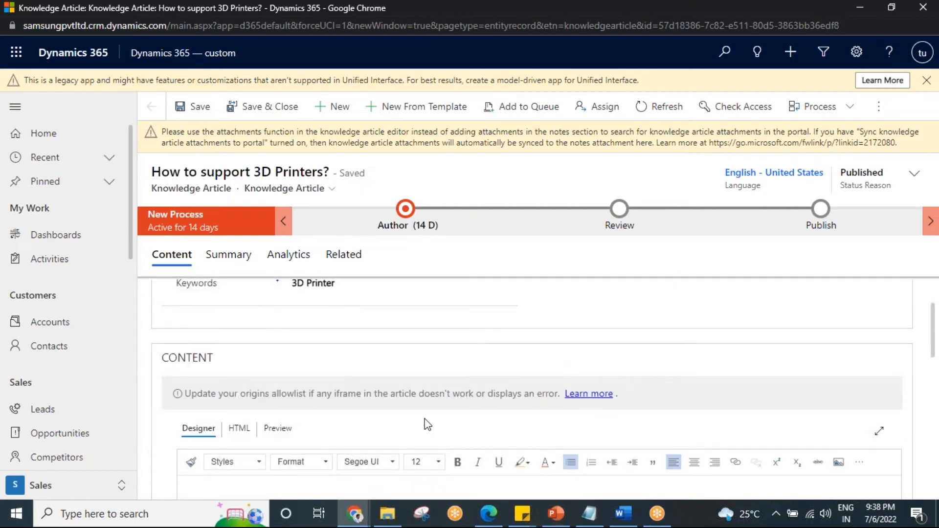
scroll(426, 423, "down", 6)
scroll(480, 430, "up", 2)
left_click_drag(495, 444, 190, 287)
left_click(463, 377)
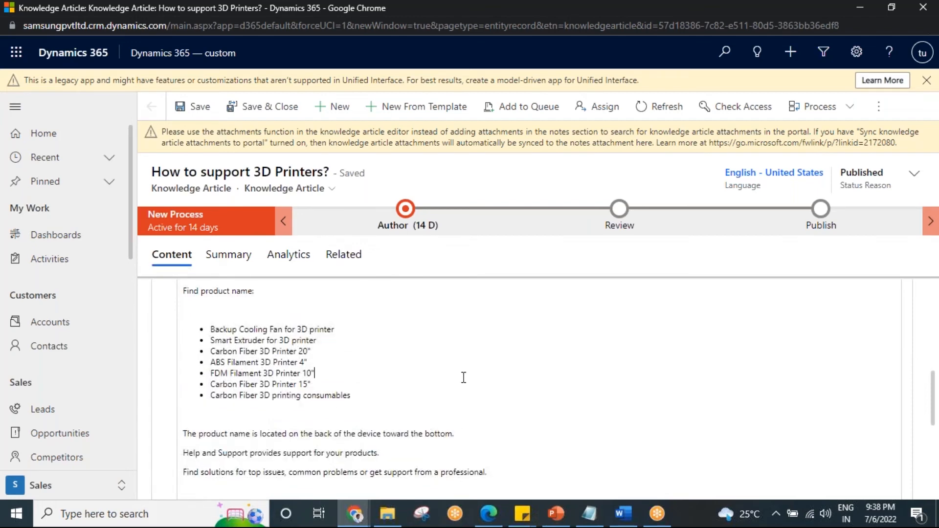
- Create a new knowledge article with the title "Laptop issue" and the keyword "laptop"
left_click(331, 110)
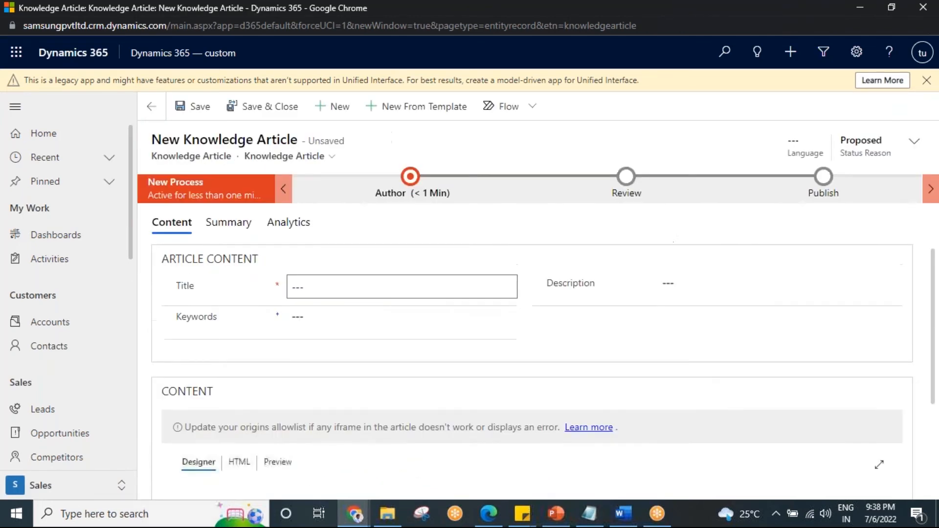
left_click(317, 319)
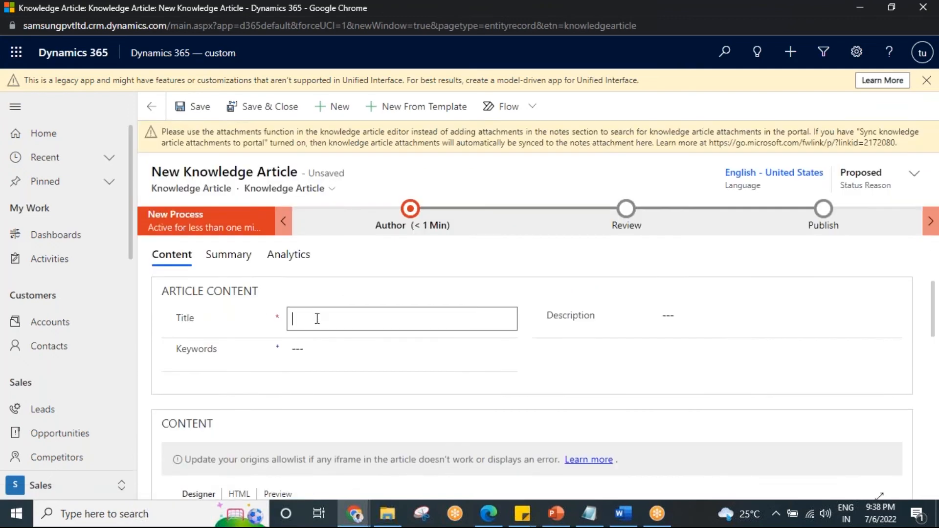
type("Laptop issue")
left_click(348, 351)
type("laptop")
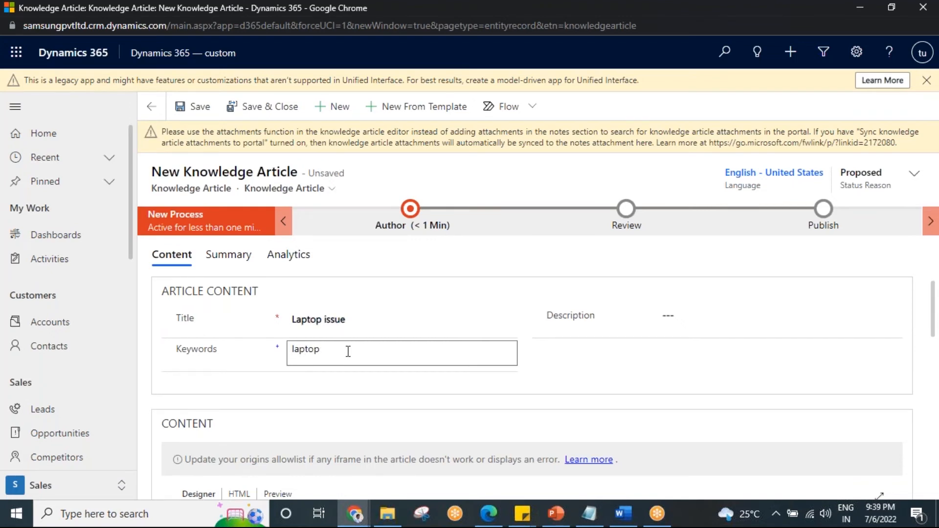
left_click(722, 320)
- Write "Take the backup" and "remove the battery" on separate lines as the article's content and save the article
scroll(478, 380, "down", 5)
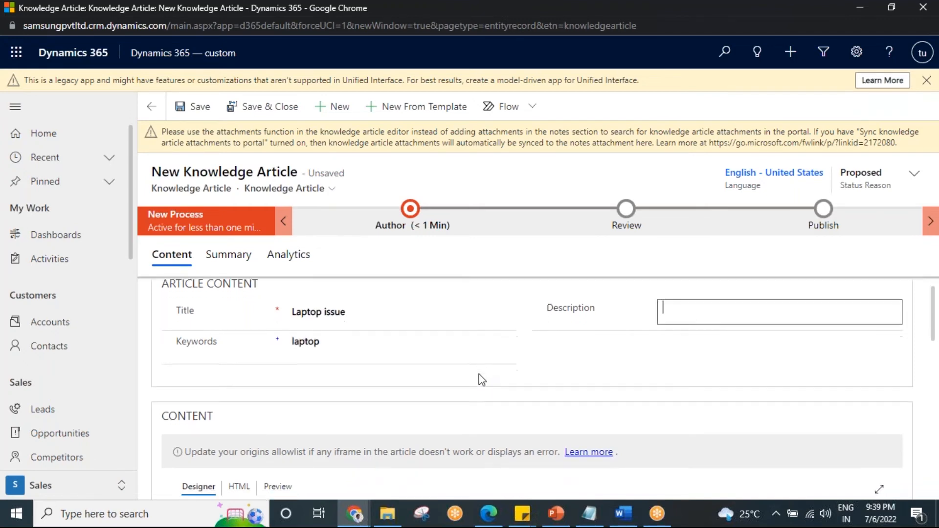
left_click(273, 397)
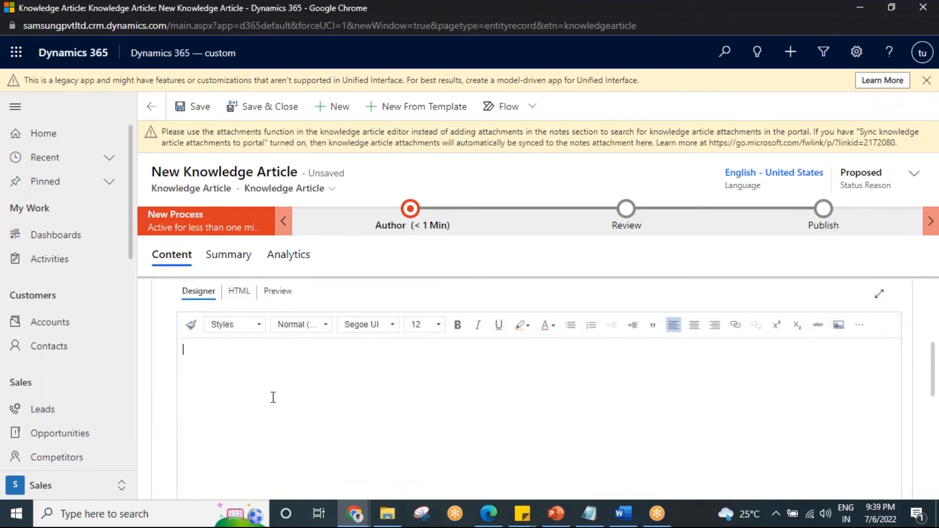
type("Take the backup")
key("Return")
type("o")
key("BackSpace")
type("remove the bat")
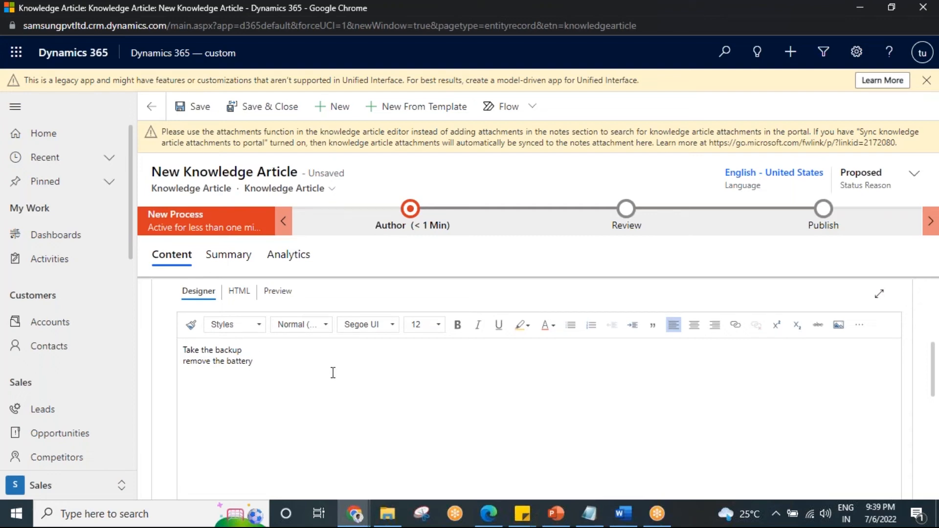
scroll(331, 373, "up", 4)
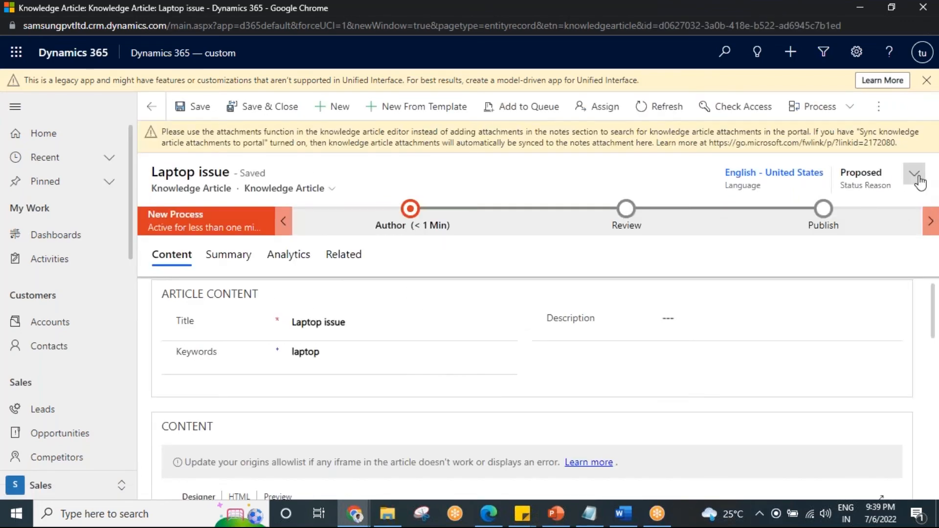
- Examine the Laptop issue article's Status Reason options and its additional commands such as Approve and Publish, keeping the status as Proposed
left_click(918, 179)
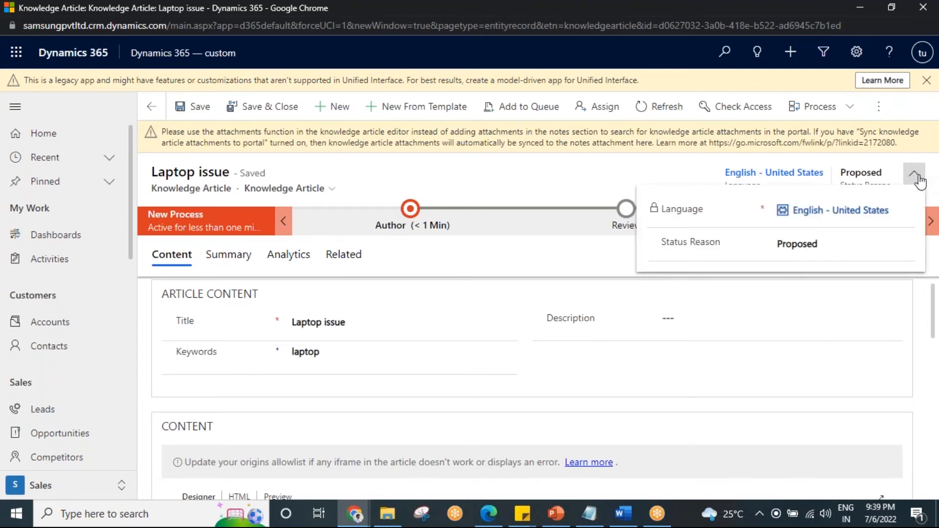
left_click(817, 245)
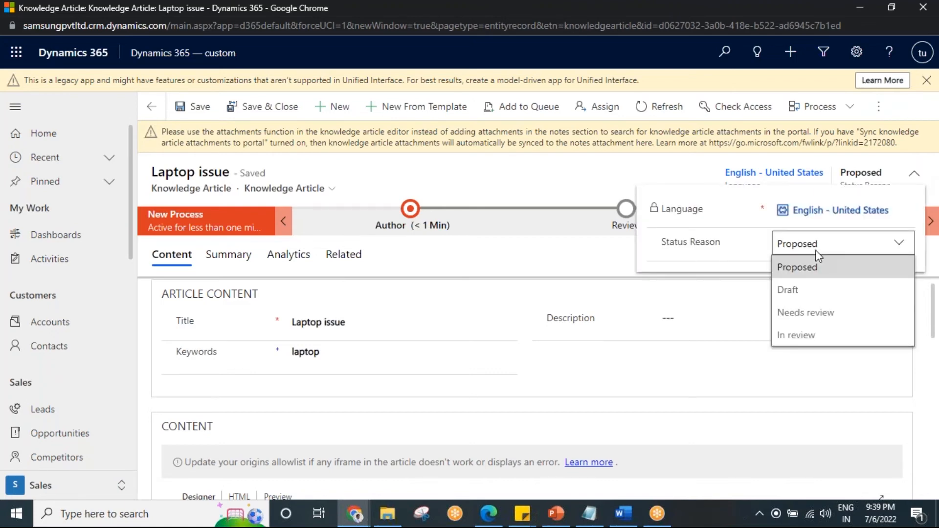
left_click(805, 275)
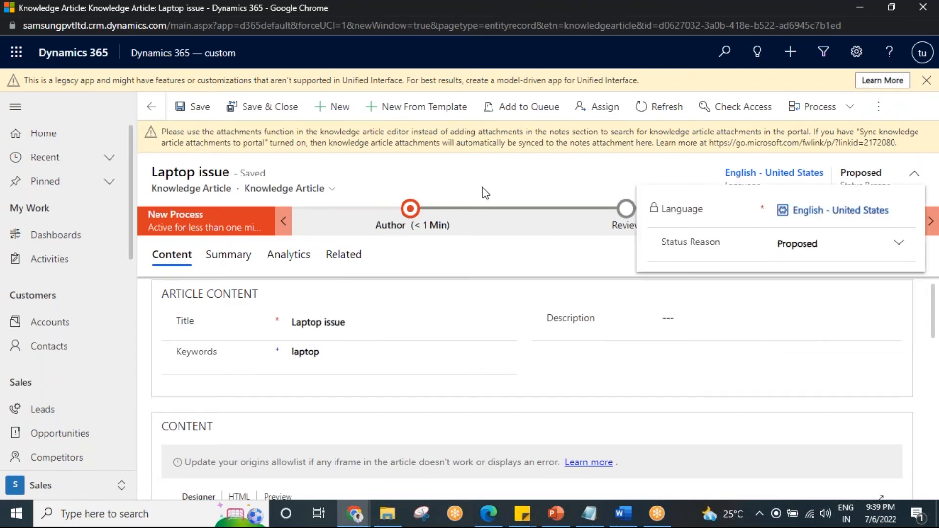
left_click(529, 197)
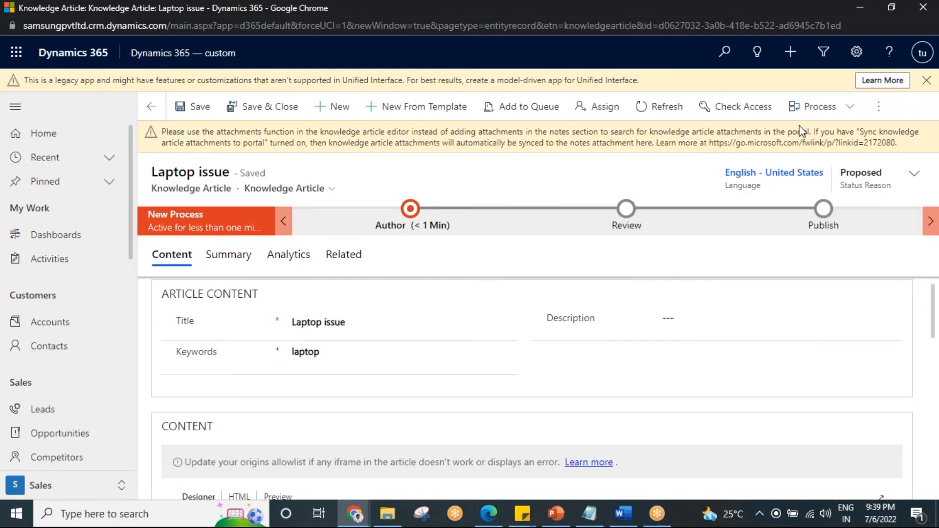
left_click(878, 116)
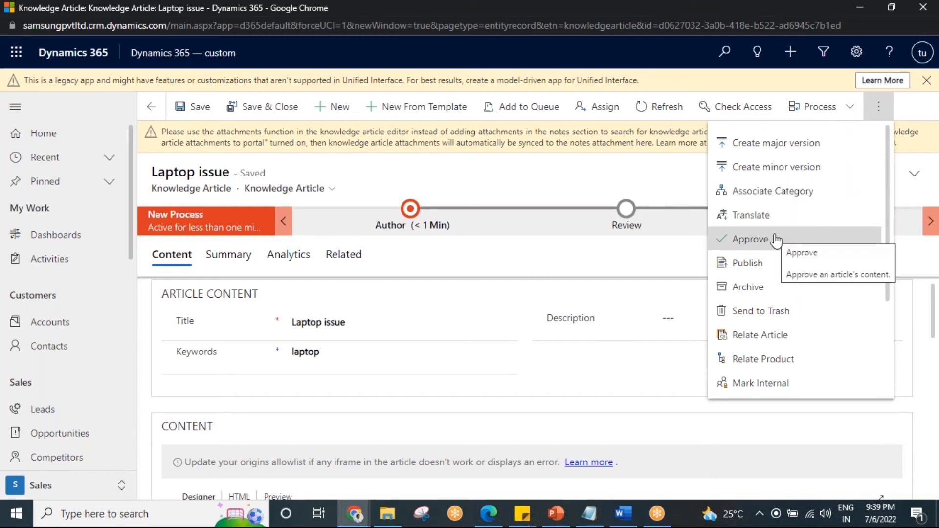
left_click(585, 183)
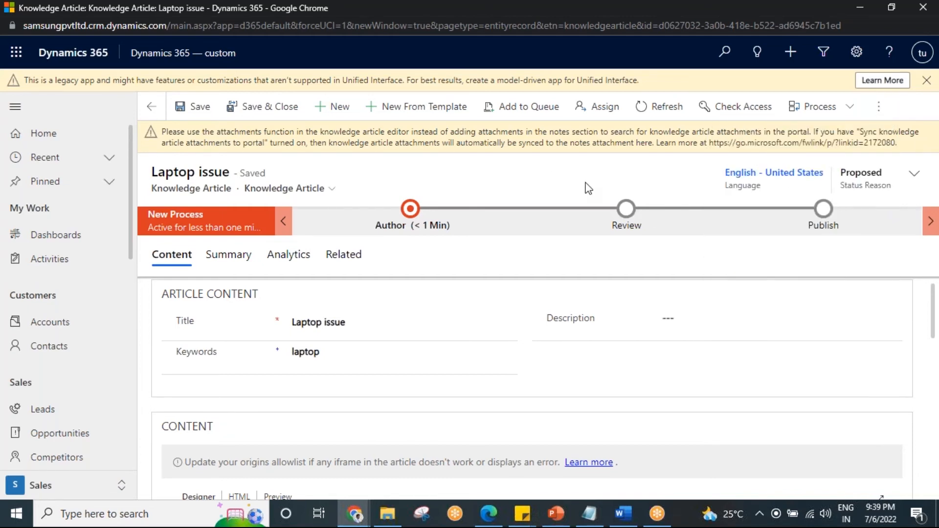
left_click(914, 182)
left_click(835, 244)
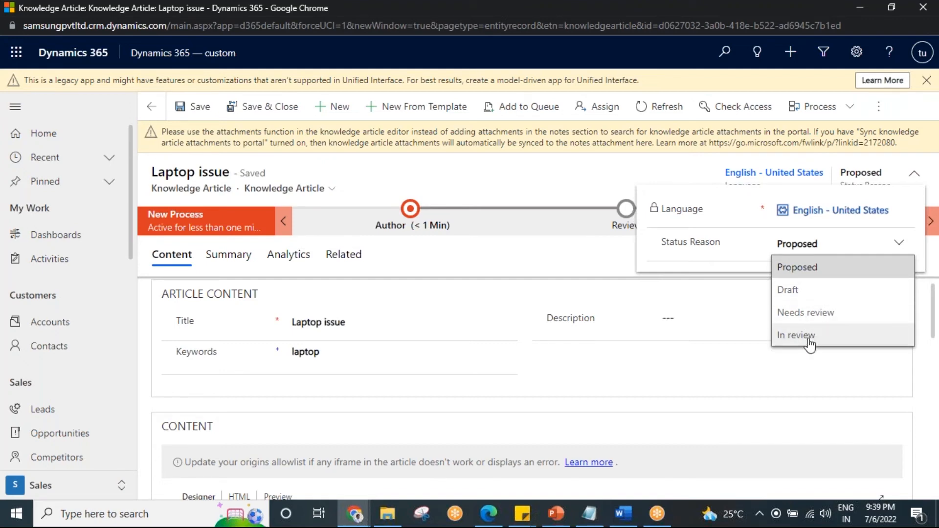
left_click(586, 193)
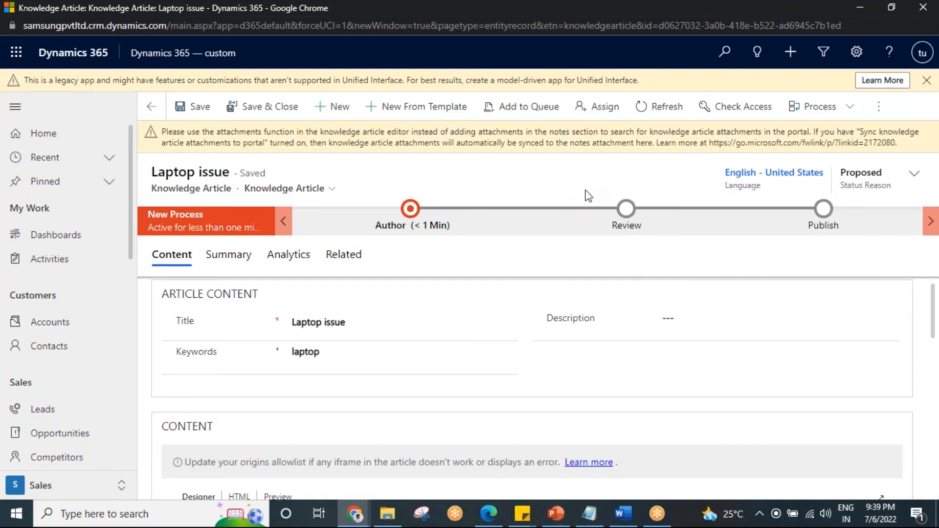
left_click(881, 110)
left_click(778, 242)
left_click(524, 345)
- Publish the Laptop issue article with publishing set to Now and an expiration date of 7/31/2022
left_click(878, 106)
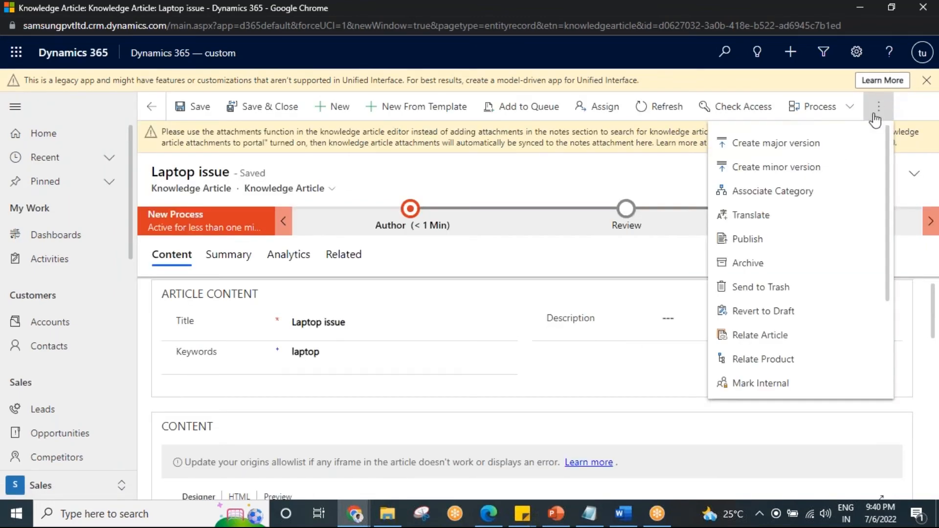
left_click(785, 240)
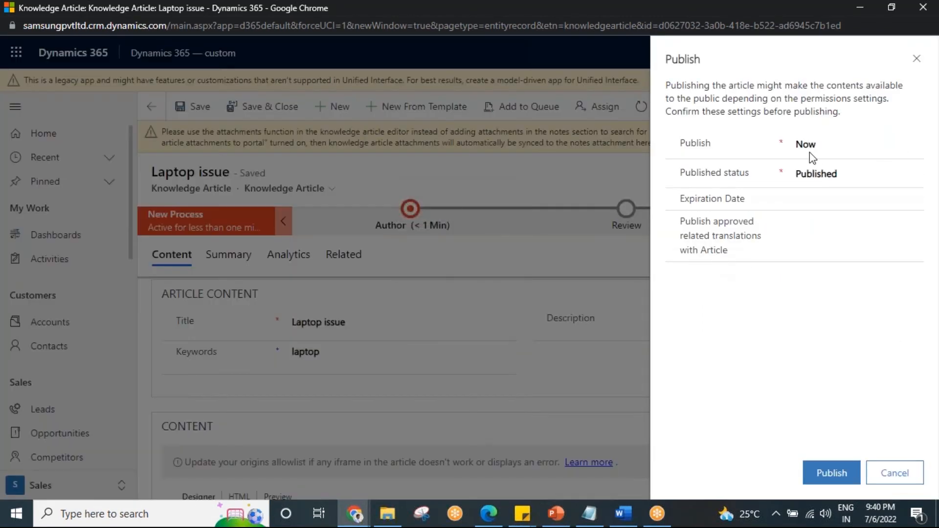
left_click(810, 146)
left_click(820, 188)
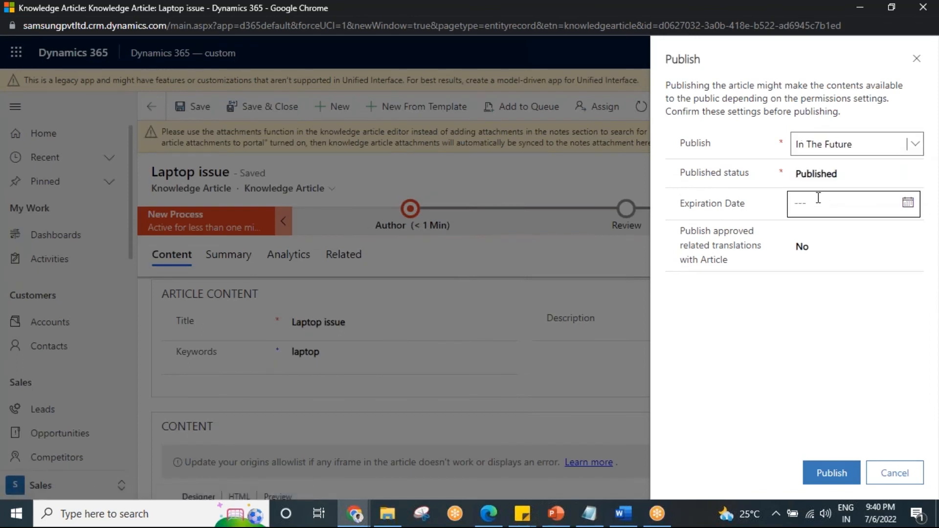
left_click(849, 143)
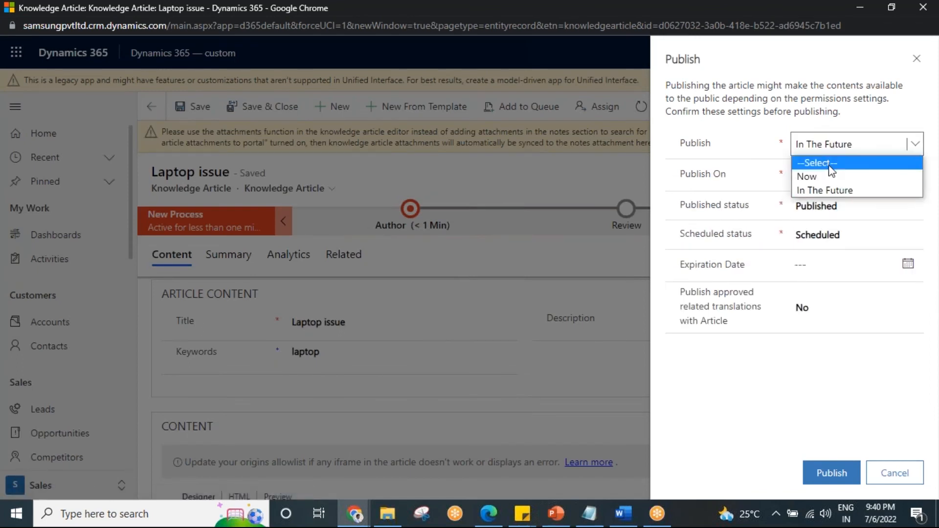
left_click(807, 177)
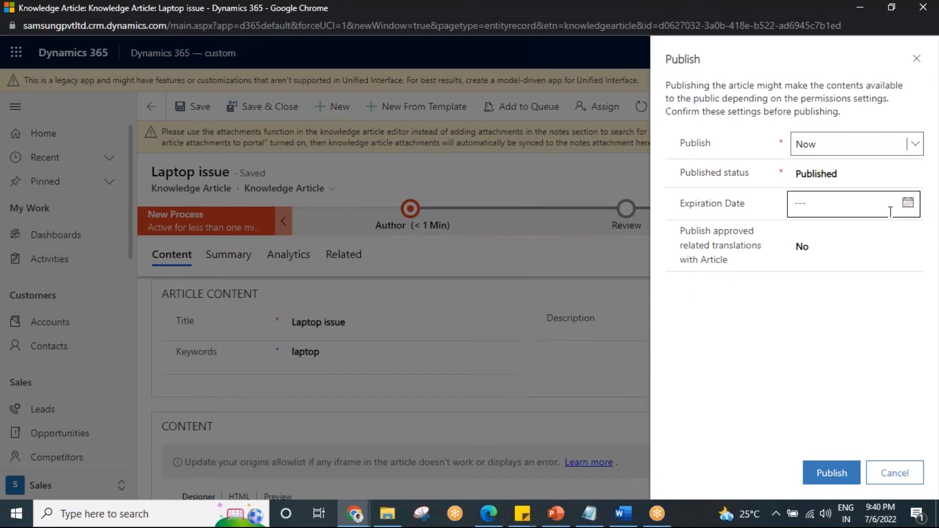
left_click(909, 203)
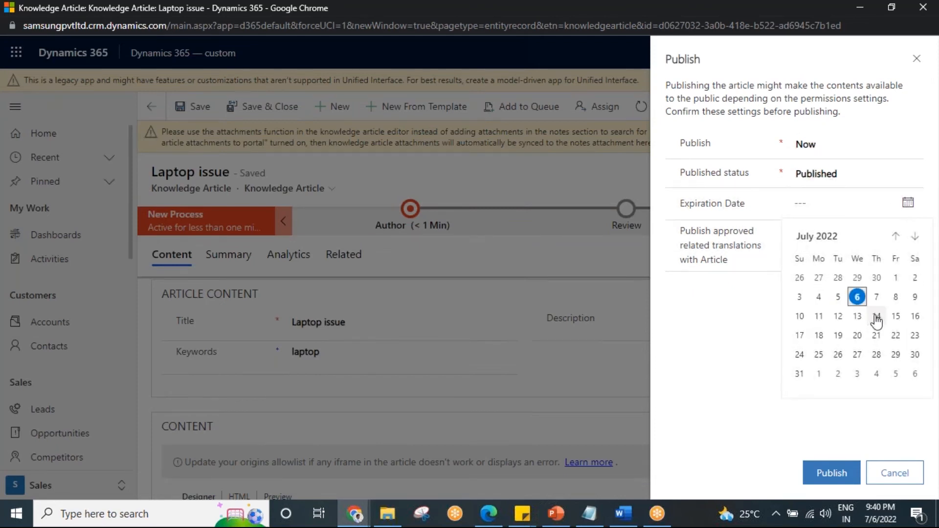
left_click(805, 378)
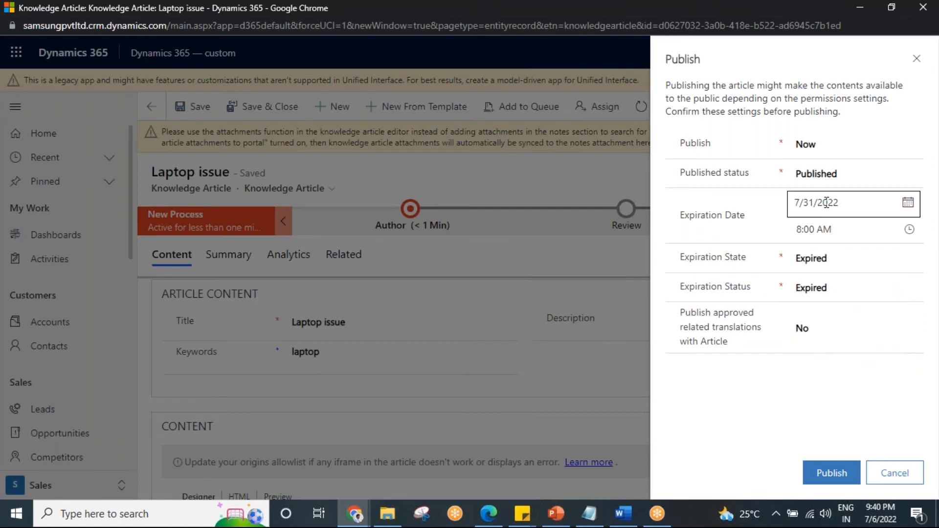
left_click(844, 480)
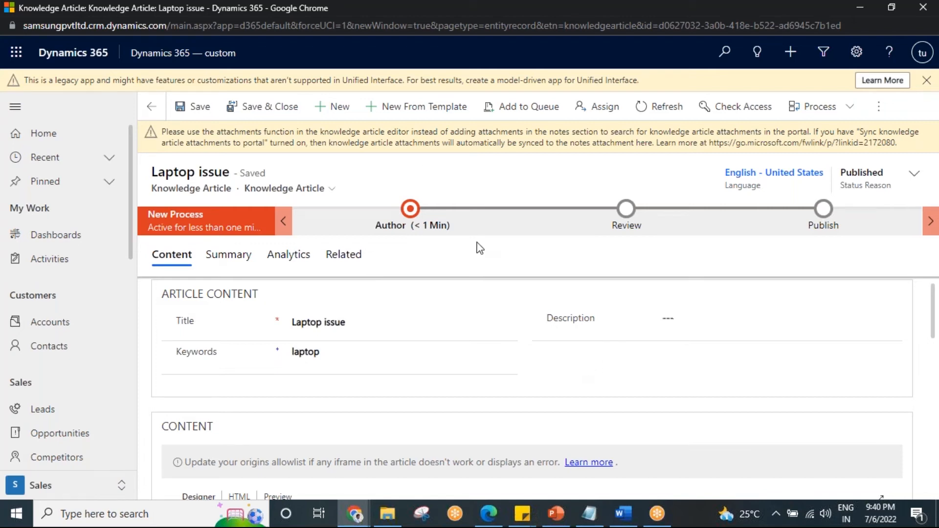
- Close the Laptop issue article window and the Advanced Find window to return to the Ac Repair case
left_click_drag(303, 5, 284, 206)
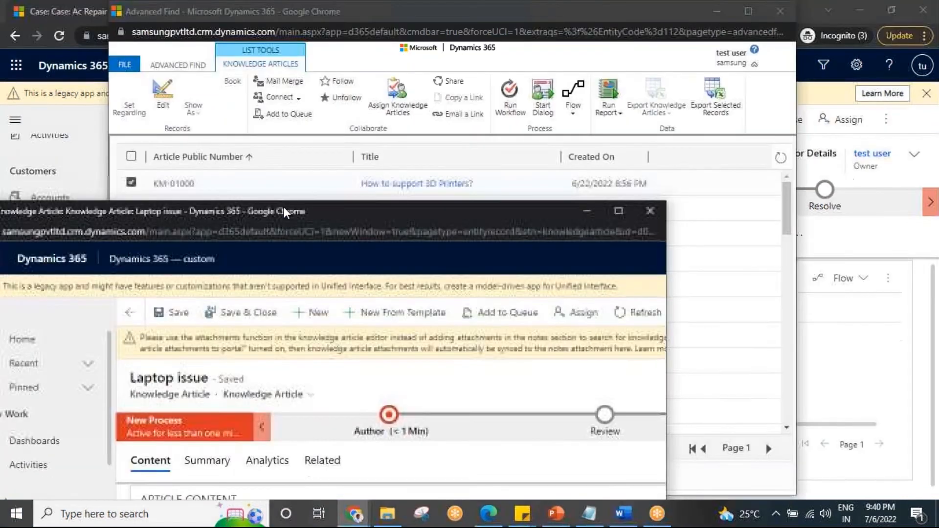
left_click(650, 211)
left_click_drag(245, 12, 245, 207)
left_click(720, 204)
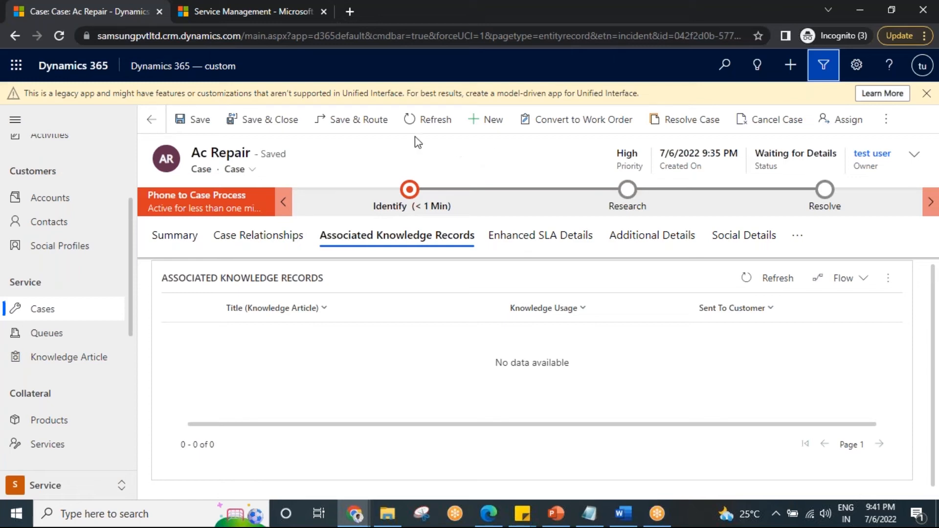
- Create and save a new case titled "laptop issue" for the customer A Datum Corporation
left_click(487, 121)
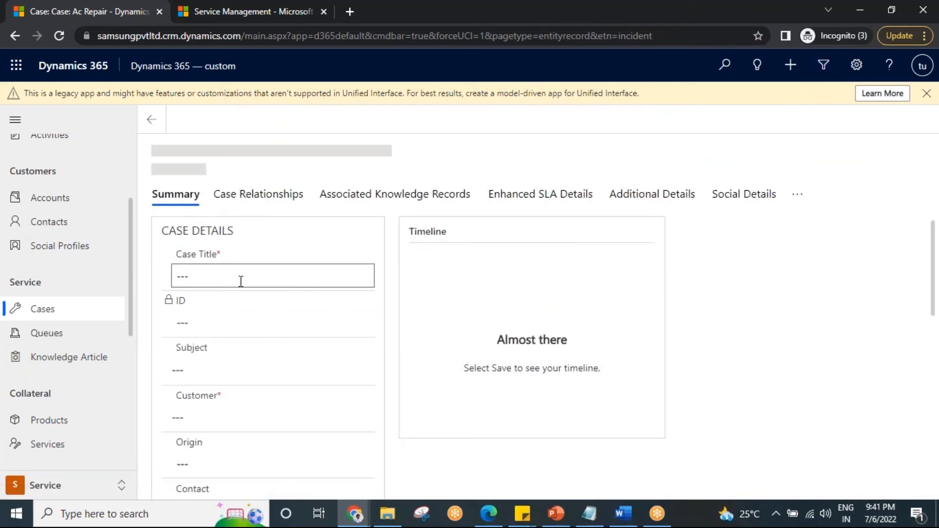
type("top")
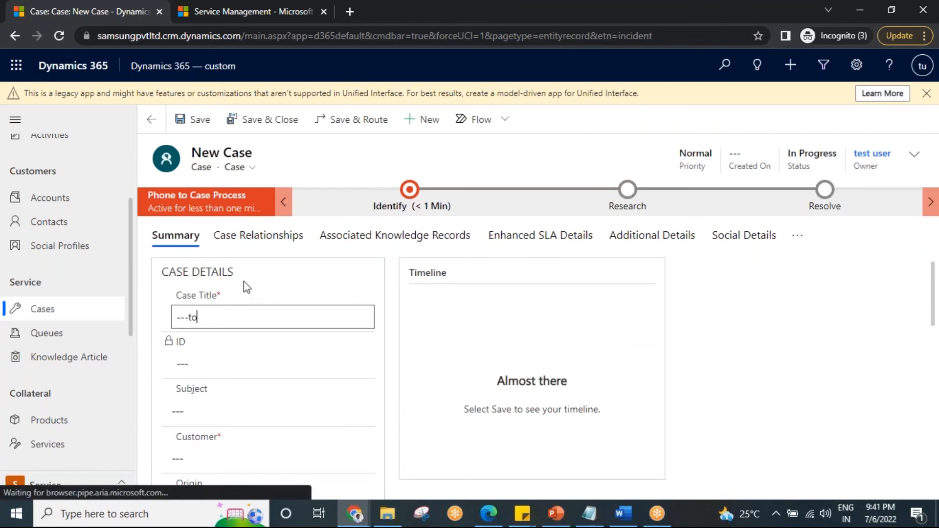
key("BackSpace")
key("BackSpace")
key("BackSpace")
type("laptop issue")
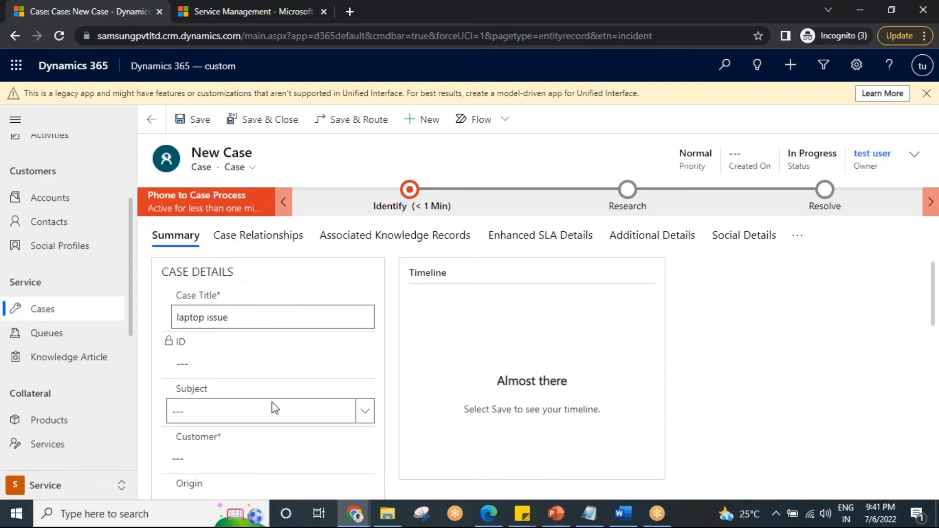
left_click(361, 460)
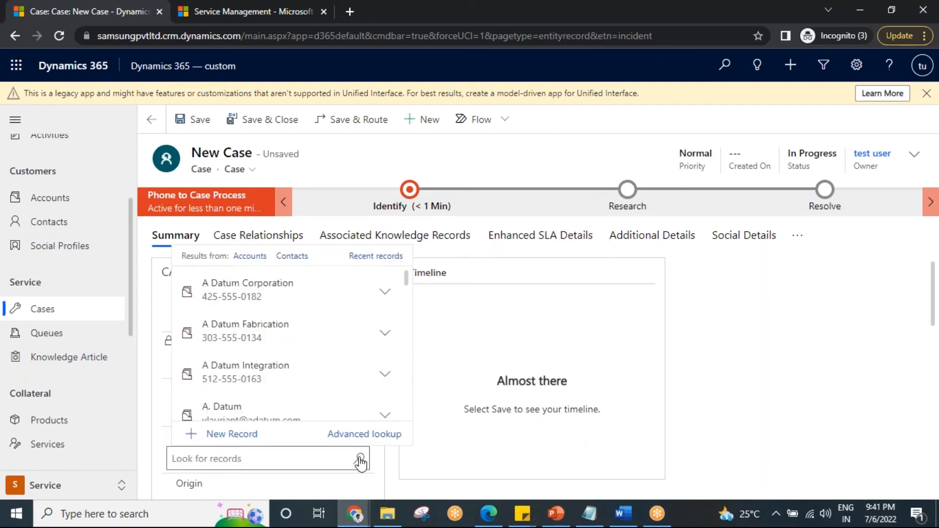
left_click(268, 304)
scroll(328, 350, "down", 3)
scroll(328, 353, "up", 3)
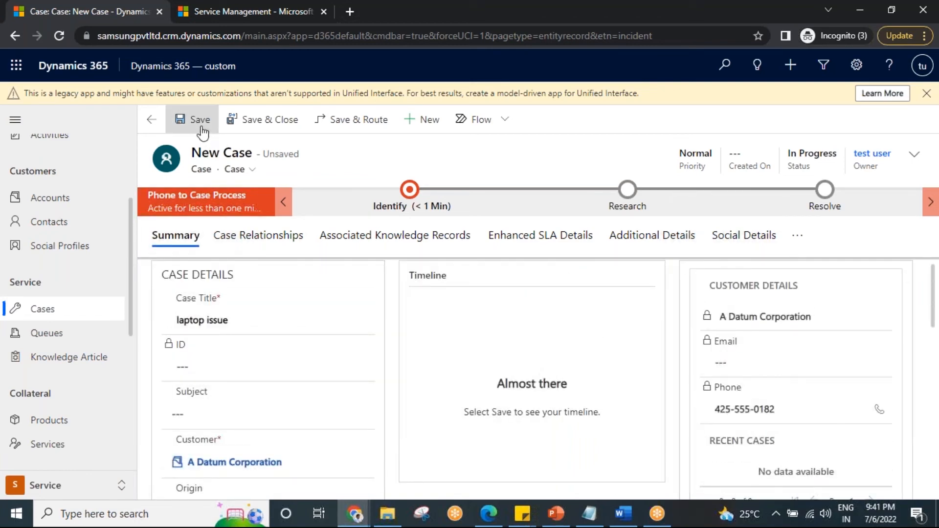
left_click(195, 120)
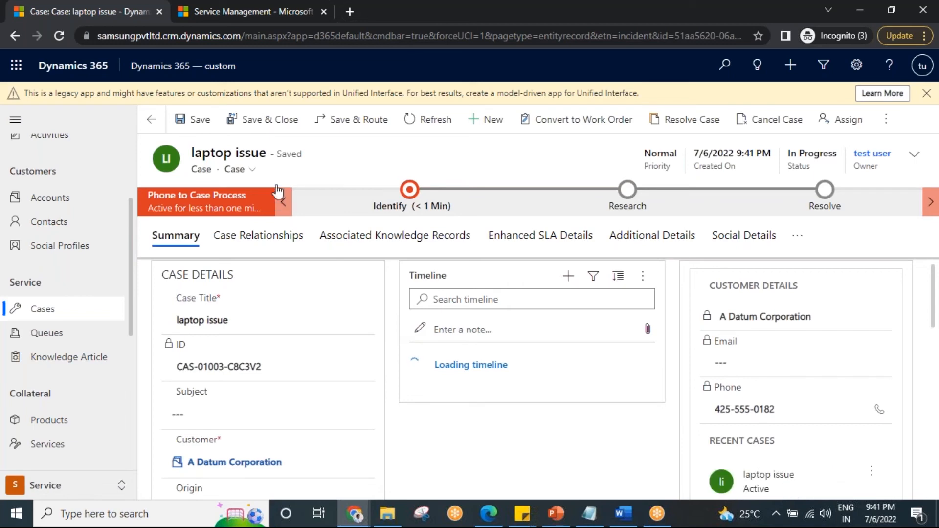
- Switch the laptop issue case to the Case for Interactive experience form
left_click(249, 170)
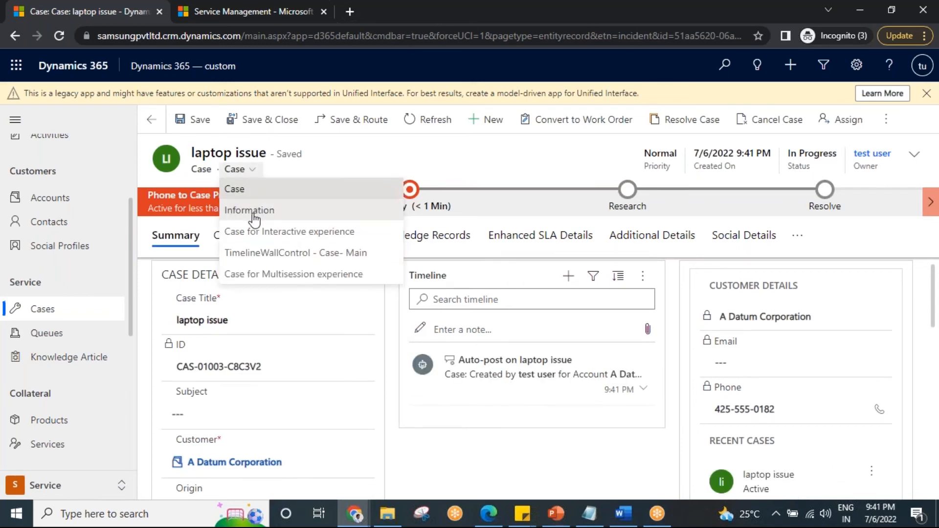
left_click(275, 254)
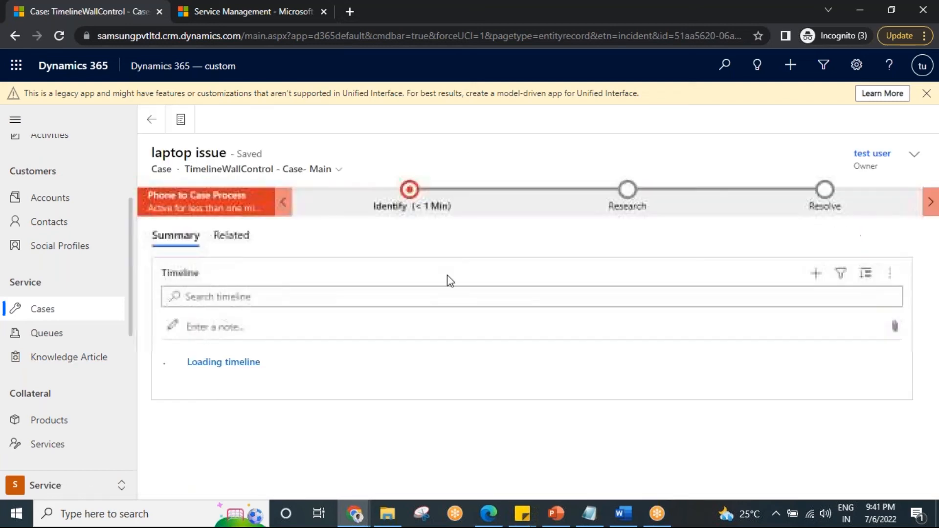
left_click(326, 170)
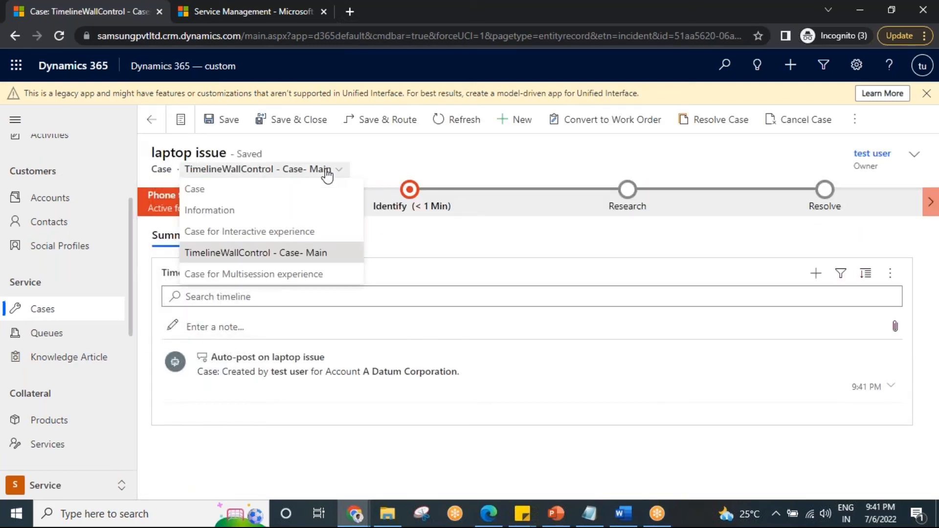
left_click(269, 231)
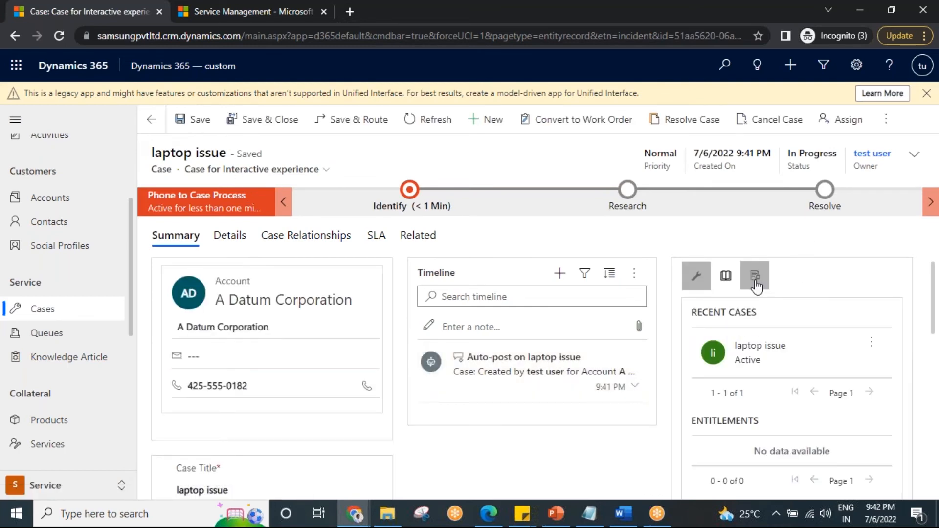
- Review the knowledge articles suggested for the laptop issue case and link "How to support Laptops?" to the case
left_click(727, 281)
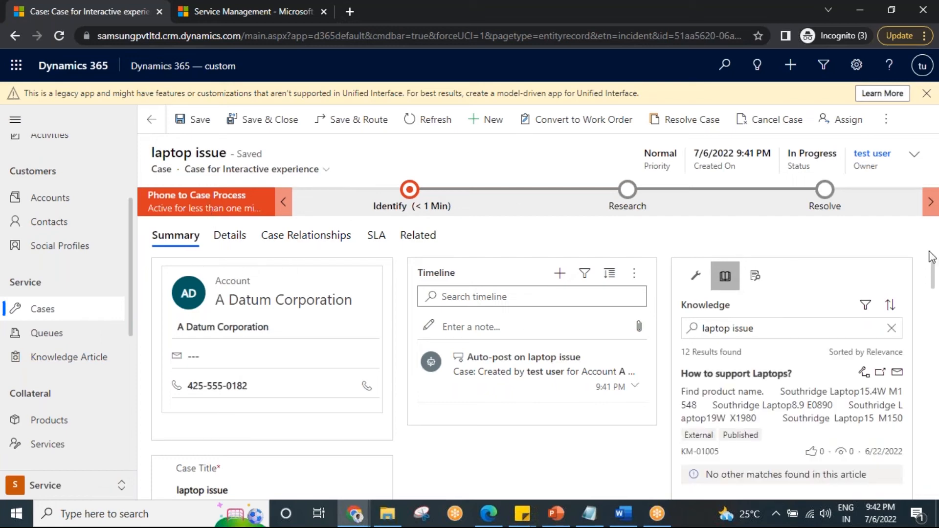
left_click(917, 260)
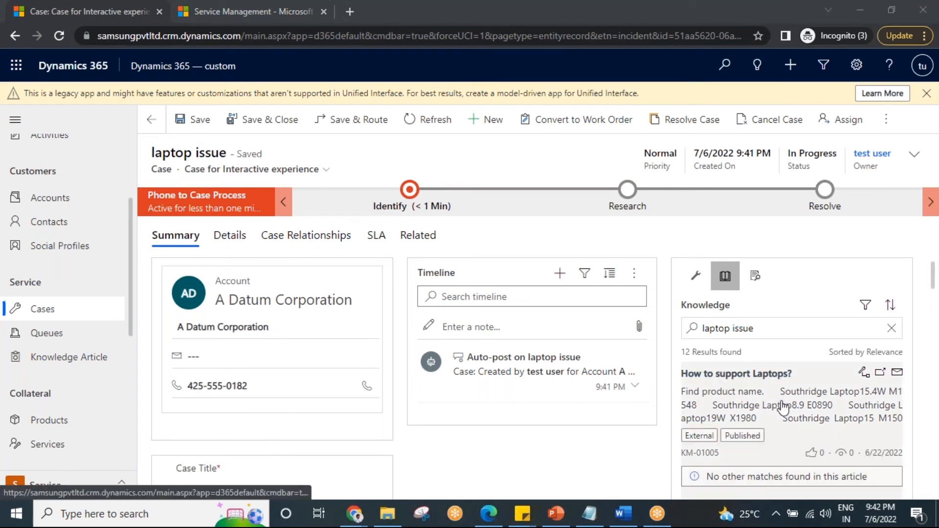
scroll(782, 411, "down", 3)
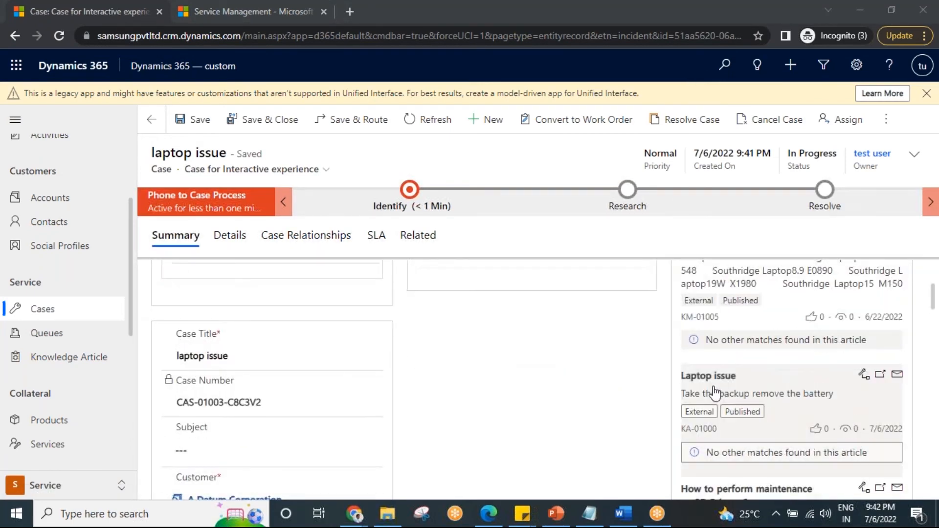
scroll(771, 386, "down", 1)
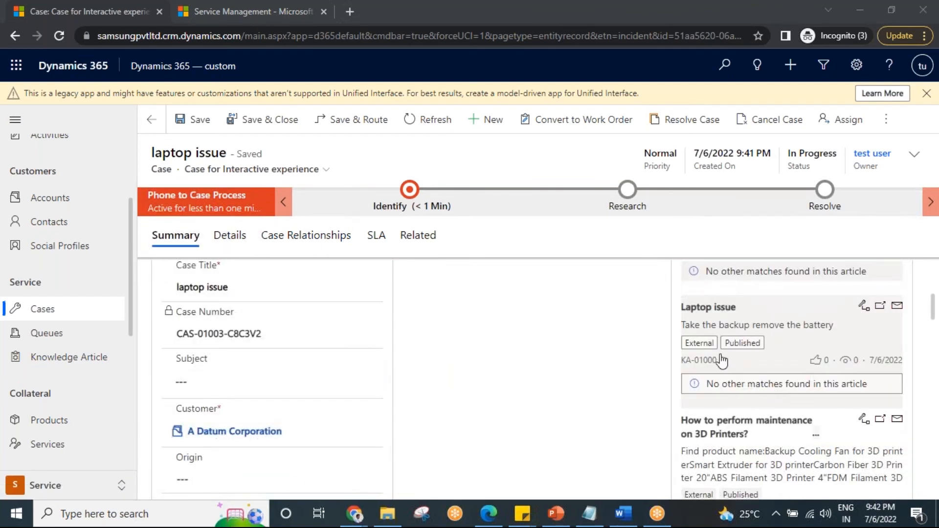
scroll(773, 353, "down", 1)
scroll(772, 372, "up", 5)
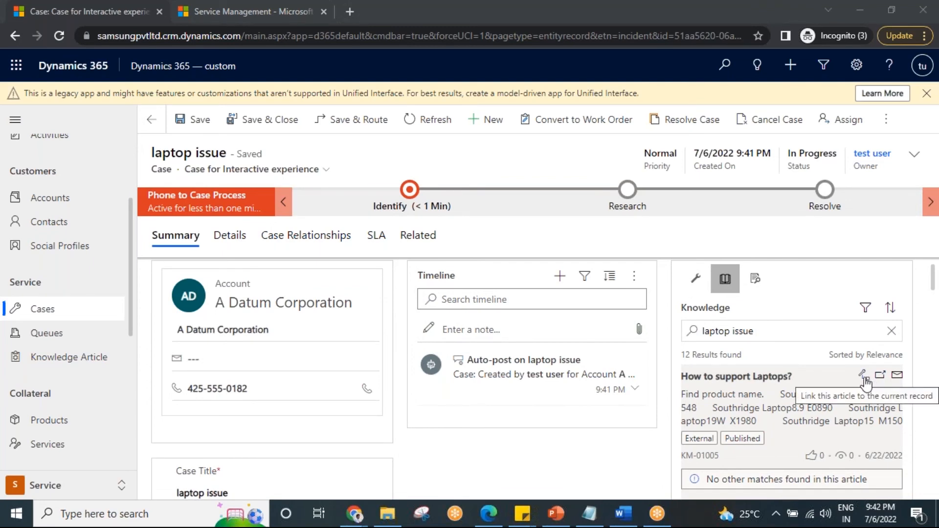
left_click(864, 383)
left_click(865, 382)
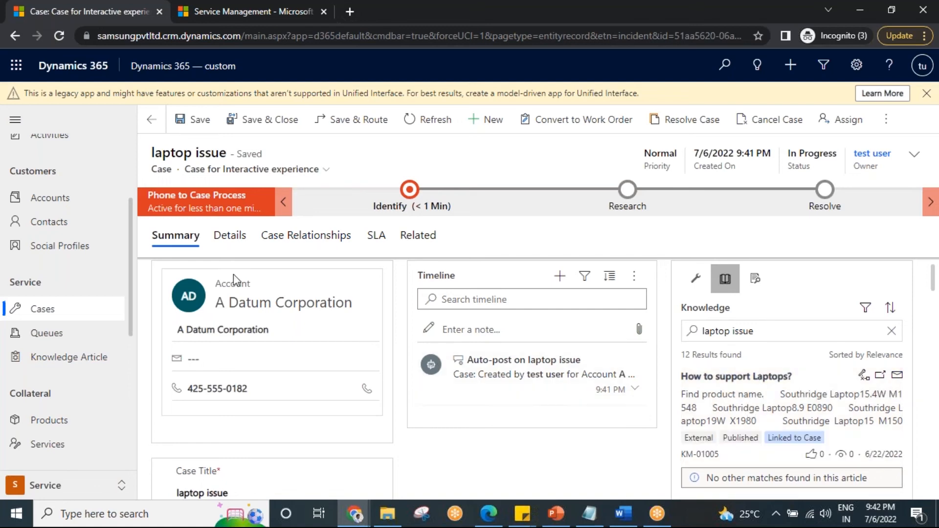
- Return the case to the Case form and check its Associated Knowledge Records
left_click(316, 172)
left_click(208, 195)
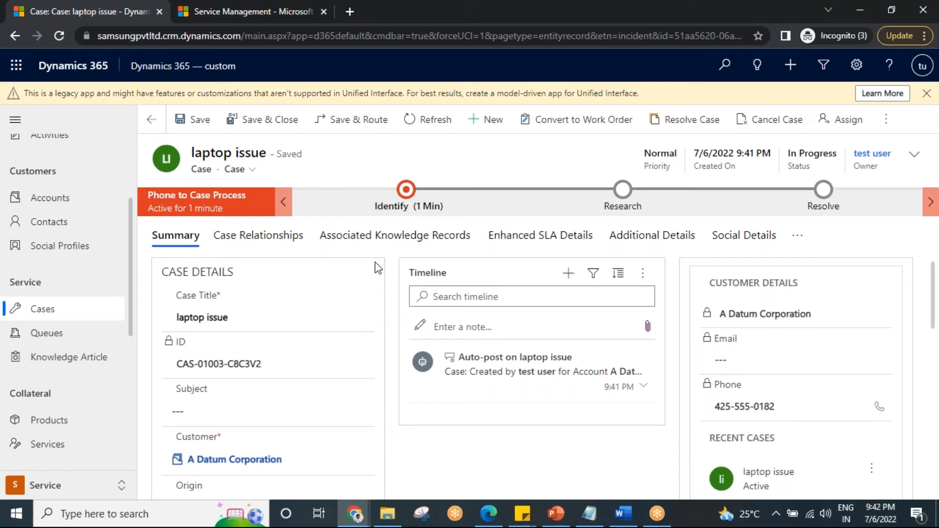
left_click(376, 237)
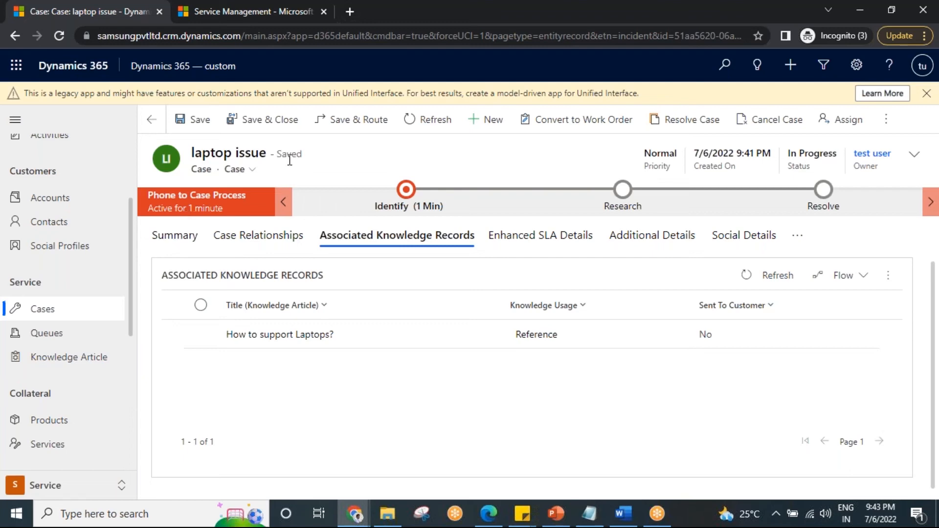
- Reopen the case in the Case for Interactive experience form and search its knowledge articles for "laptop"
left_click(247, 170)
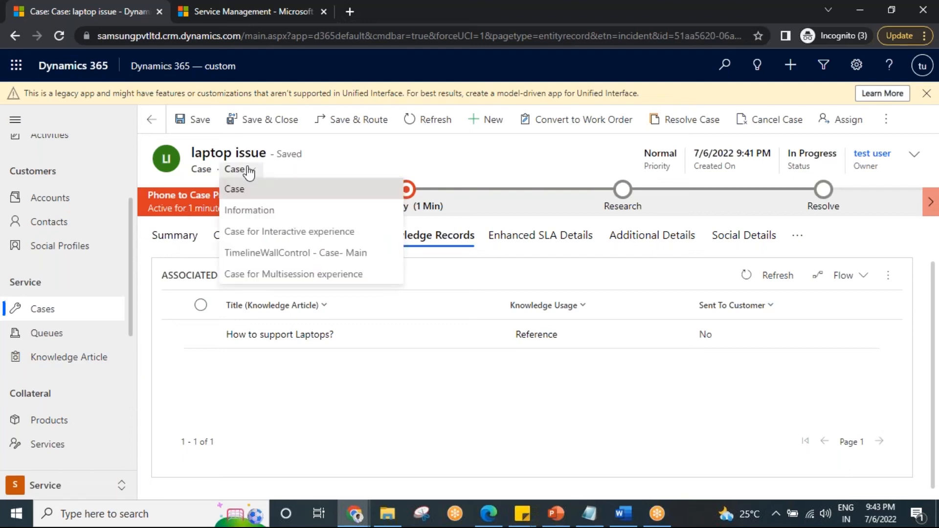
left_click(291, 230)
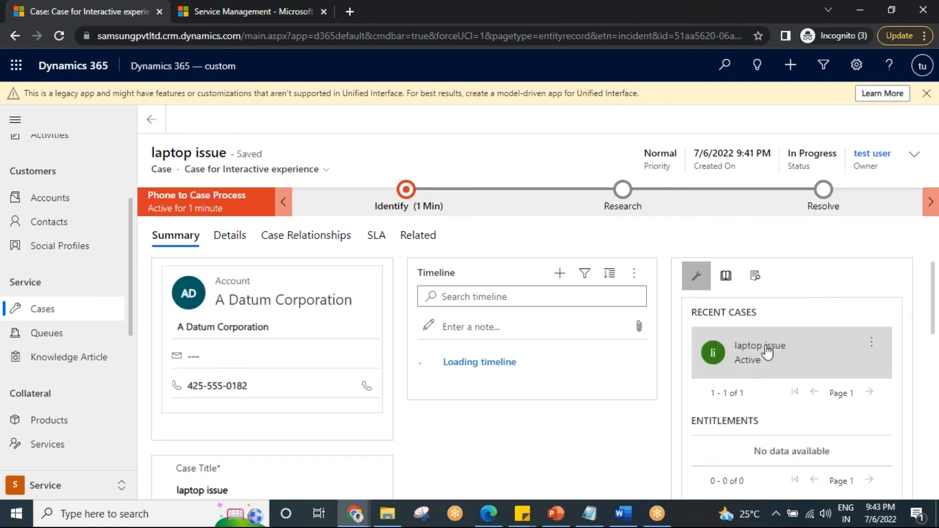
left_click(722, 267)
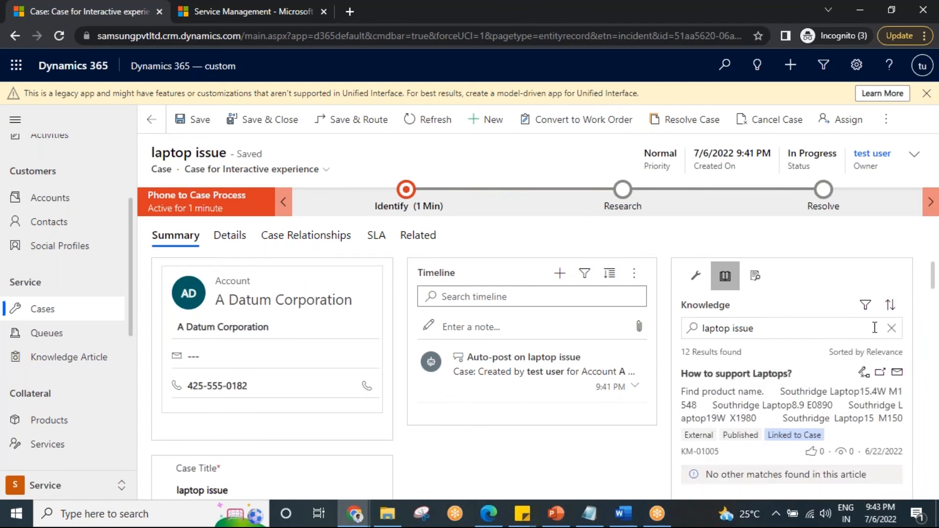
left_click(892, 328)
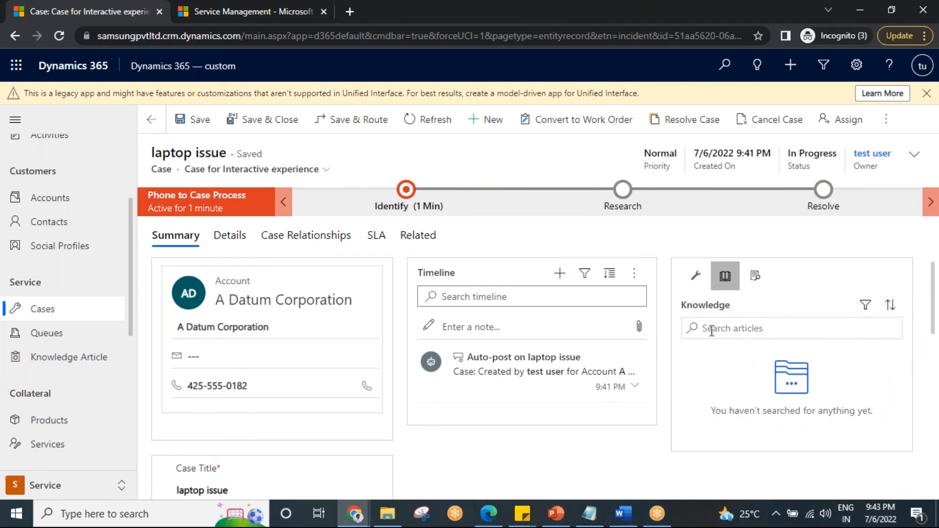
type("laptop")
key("Return")
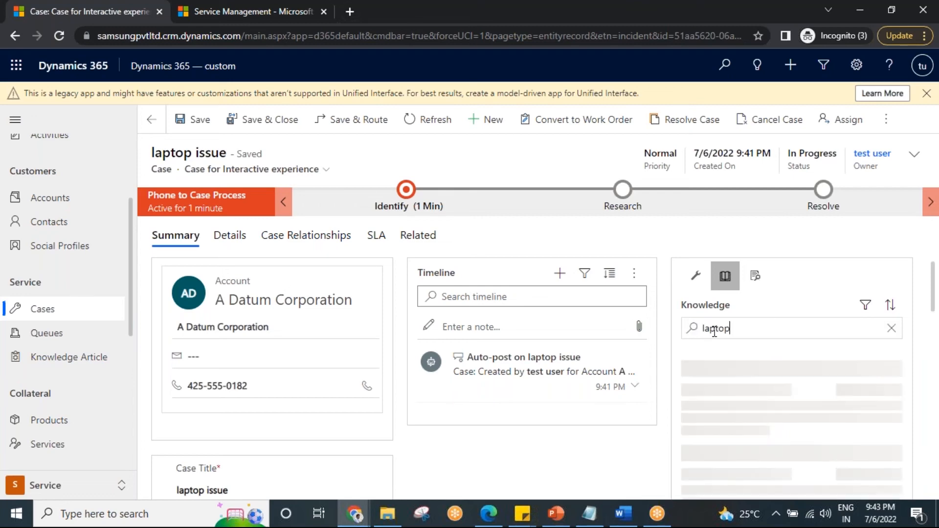
- Review the knowledge articles found for "laptop" and return the case to the Case form
scroll(783, 430, "down", 5)
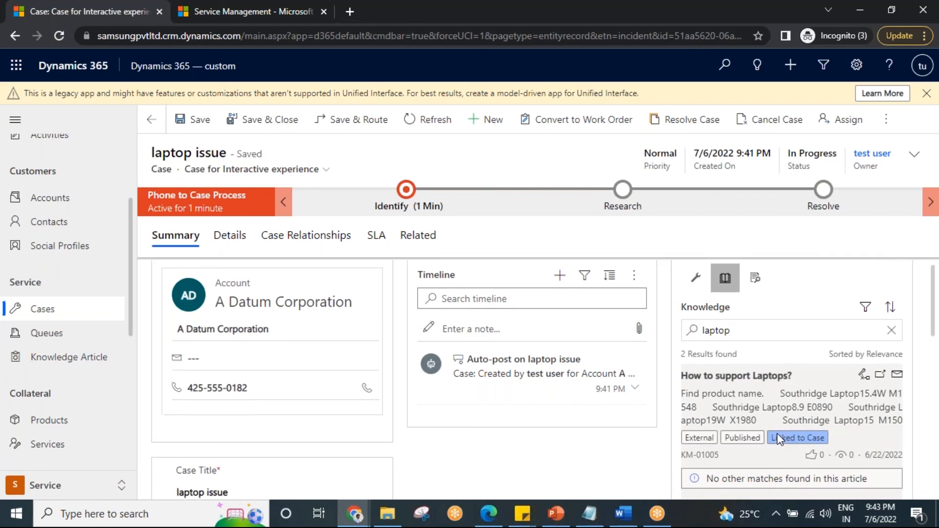
scroll(780, 439, "up", 5)
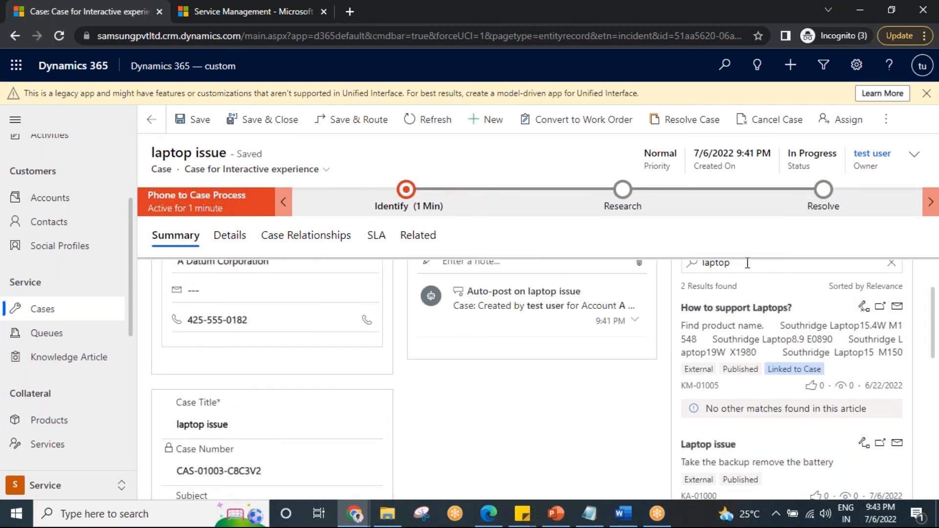
left_click(274, 169)
left_click(225, 200)
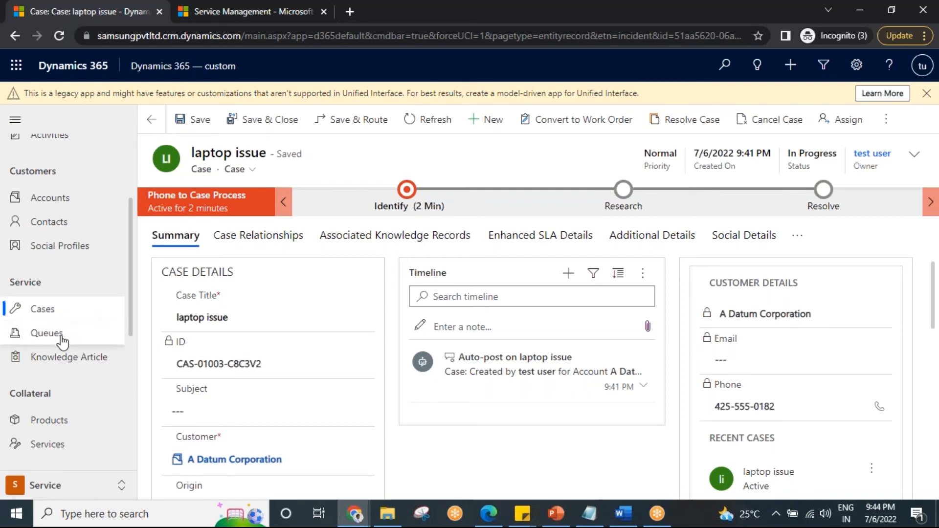
- Switch to Notepad and add the line "Teams/Queue---" below the SLA and entitlement notes
left_click(587, 516)
left_click(725, 387)
key("Return")
key("Return")
key("Return")
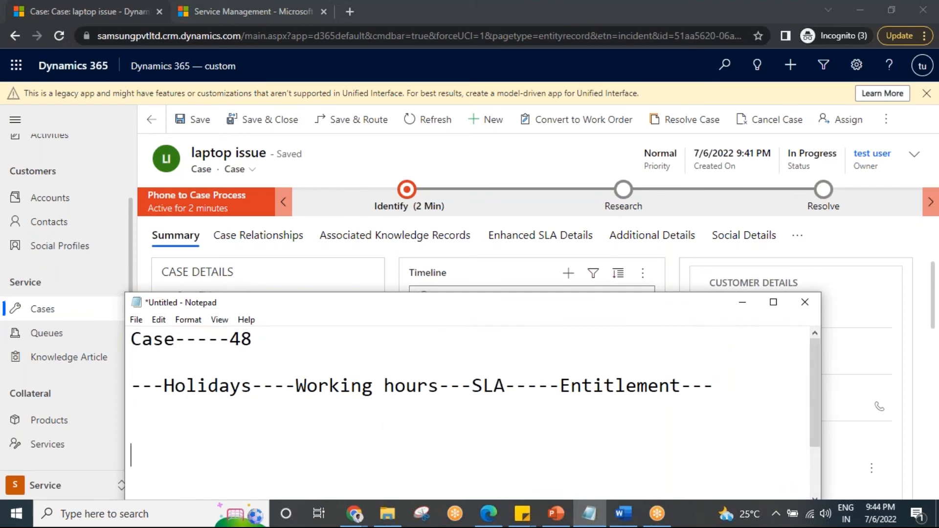
type("Teams---")
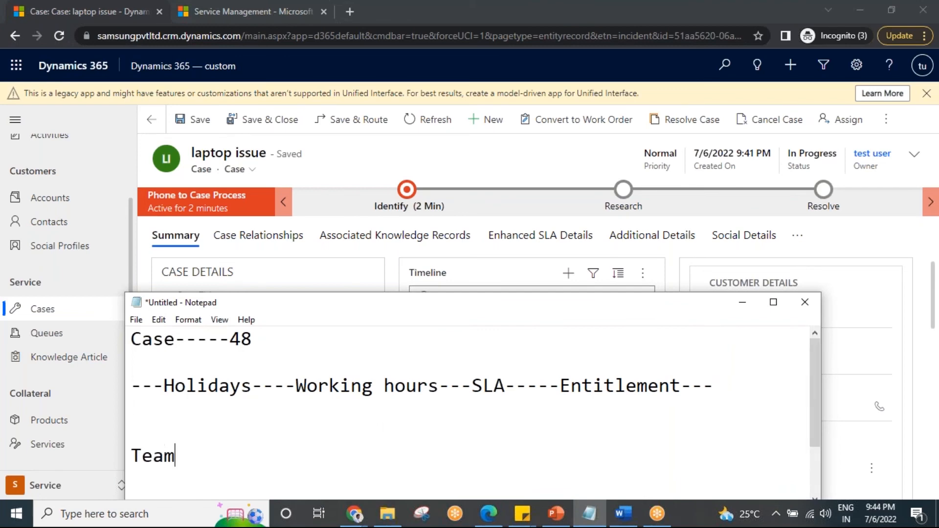
key("BackSpace")
key("BackSpace")
key("BackSpace")
type("/Queue---")
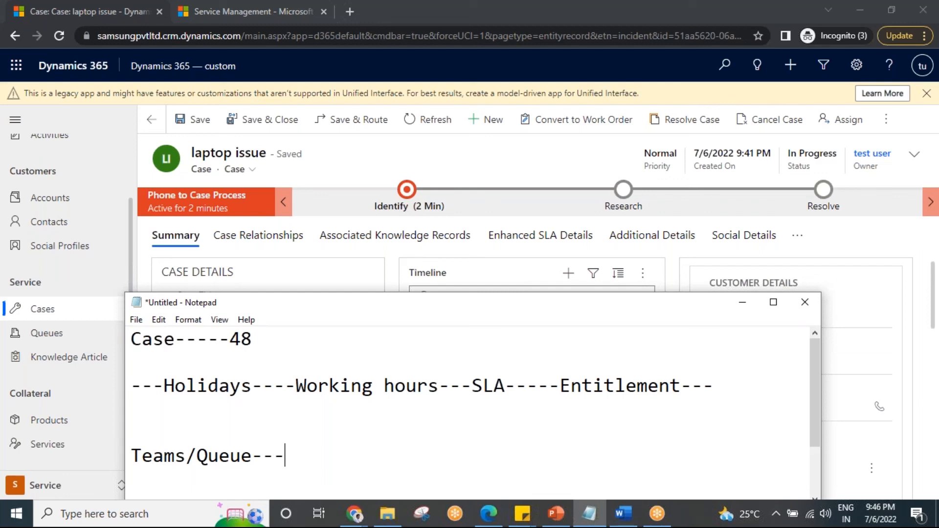
- Return to Dynamics 365, show the queue items in the All Items view, and look through the available queue filters
left_click(40, 332)
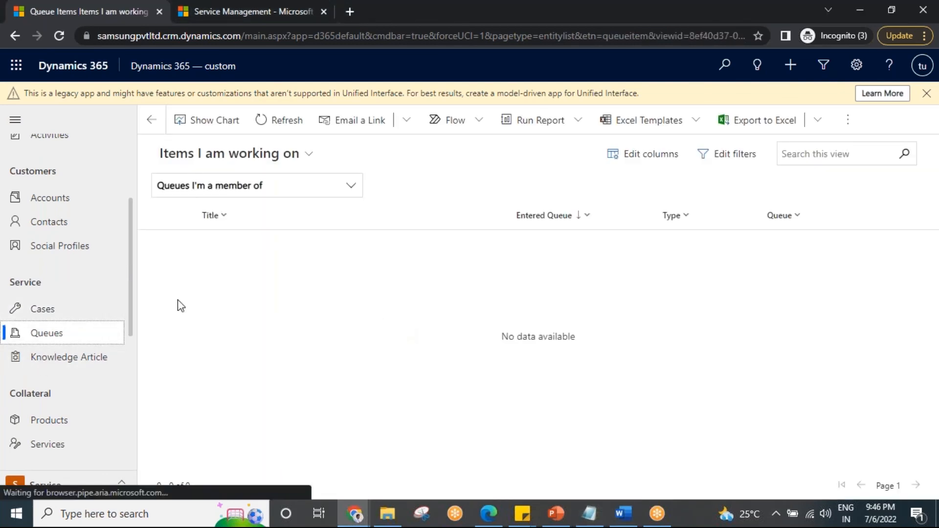
left_click(358, 186)
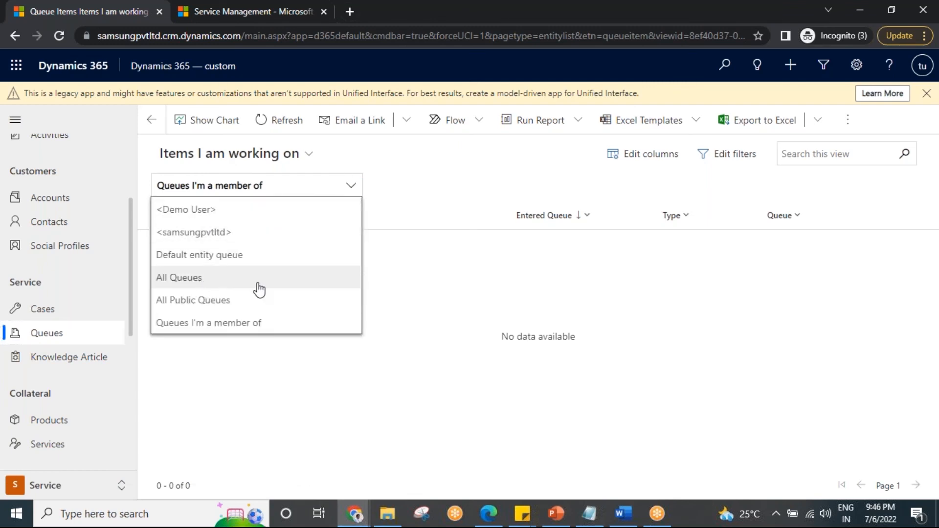
left_click(298, 158)
left_click(209, 259)
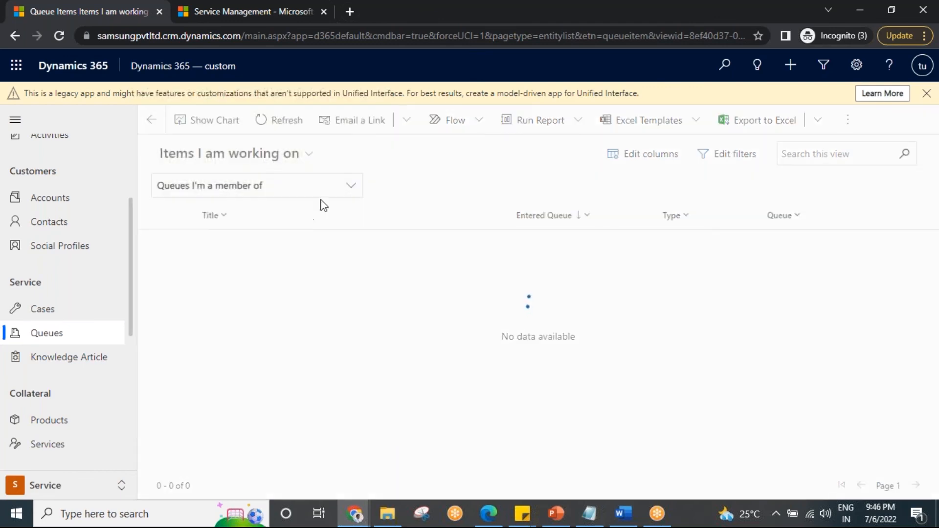
left_click(349, 186)
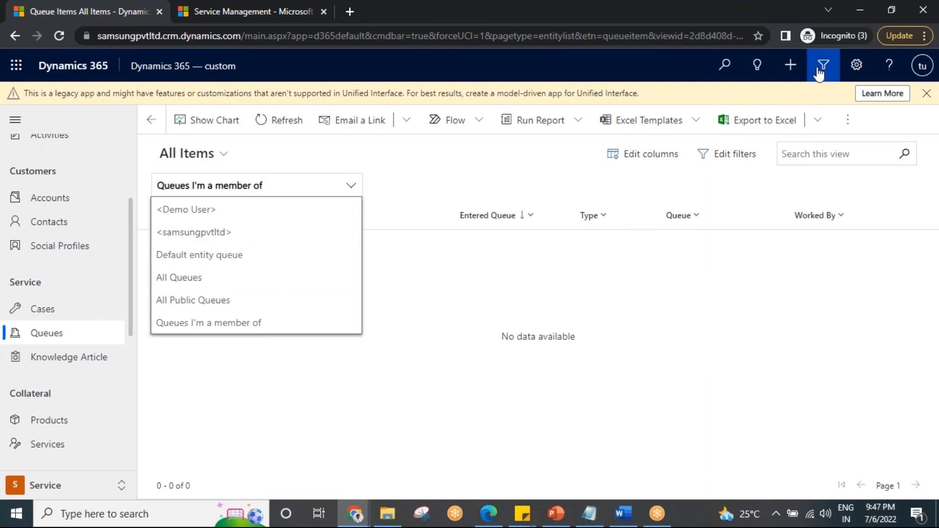
- Switch to the open Advanced Find window and list all Queues records
mouse_move(366, 513)
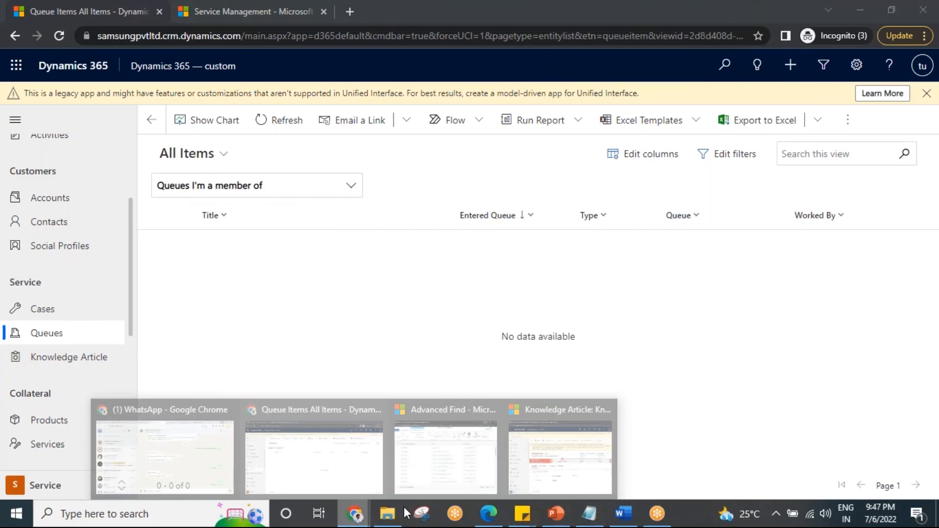
left_click(605, 409)
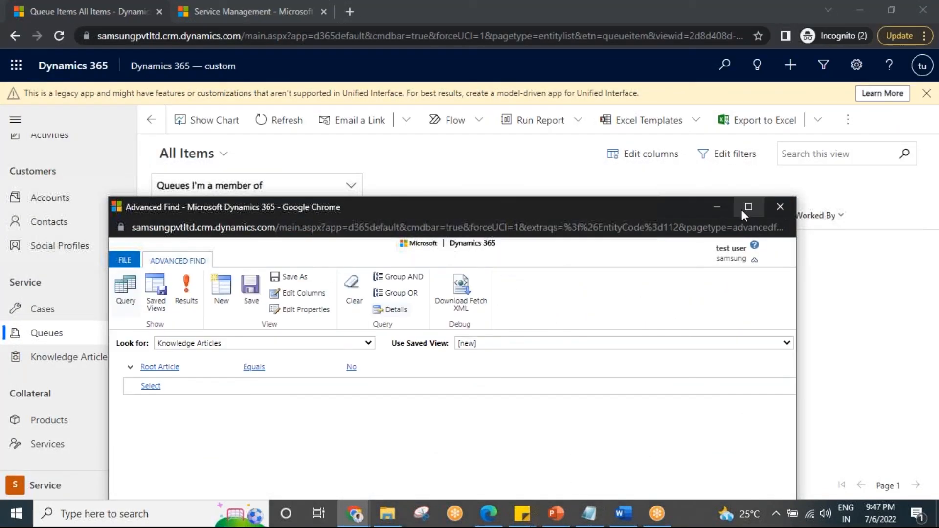
left_click(749, 207)
left_click(82, 142)
type("qu")
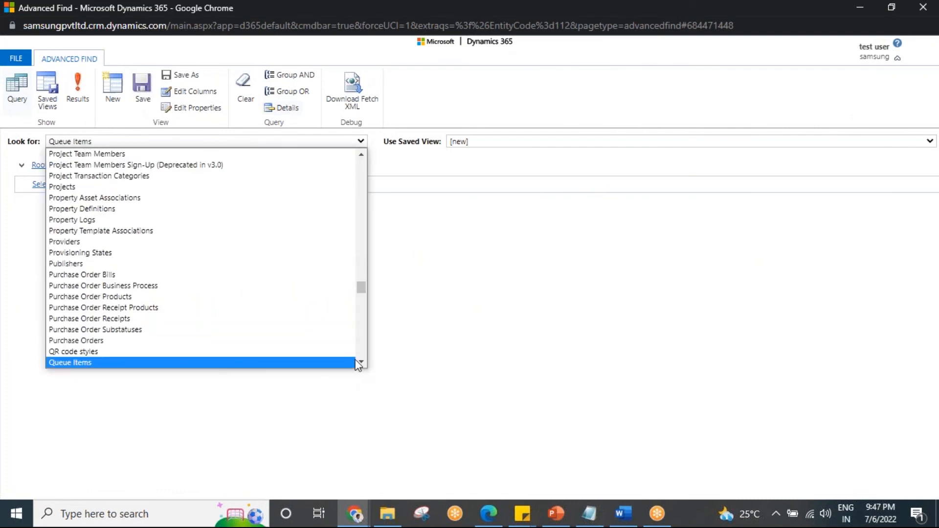
left_click(361, 361)
left_click(360, 361)
left_click(120, 321)
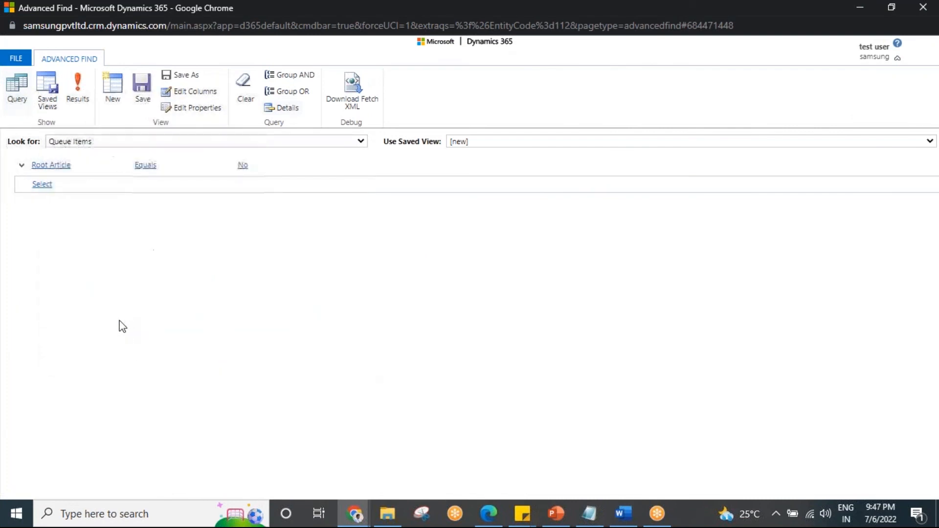
left_click(78, 96)
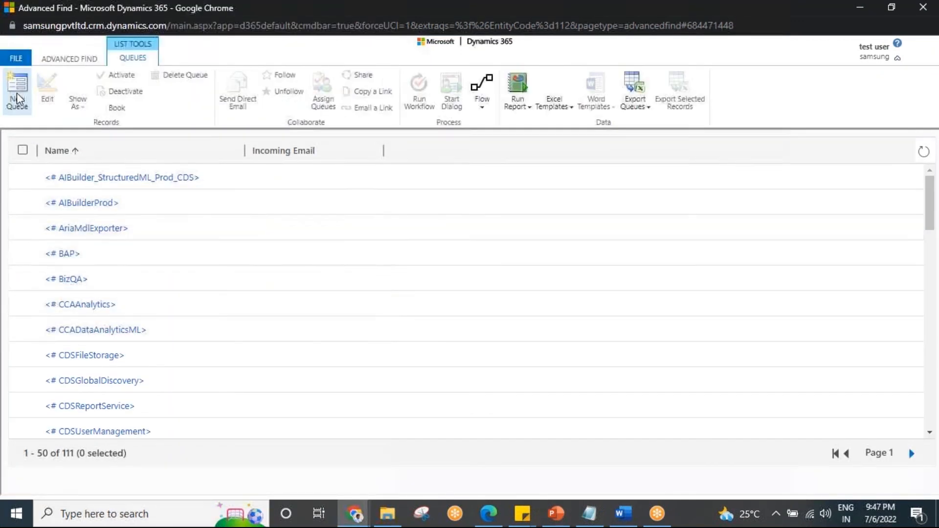
- Create a new queue named "Ac technicians Queu" with type Public and save it
left_click(27, 97)
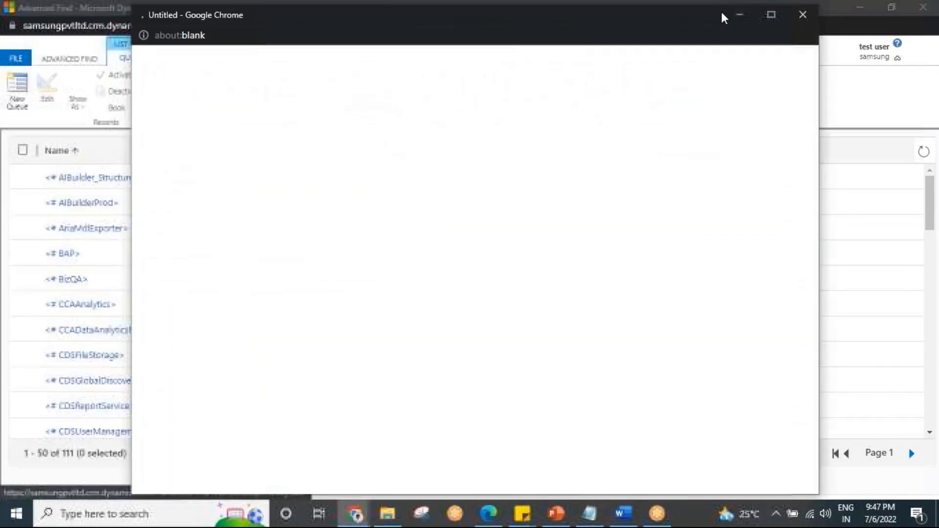
left_click(769, 17)
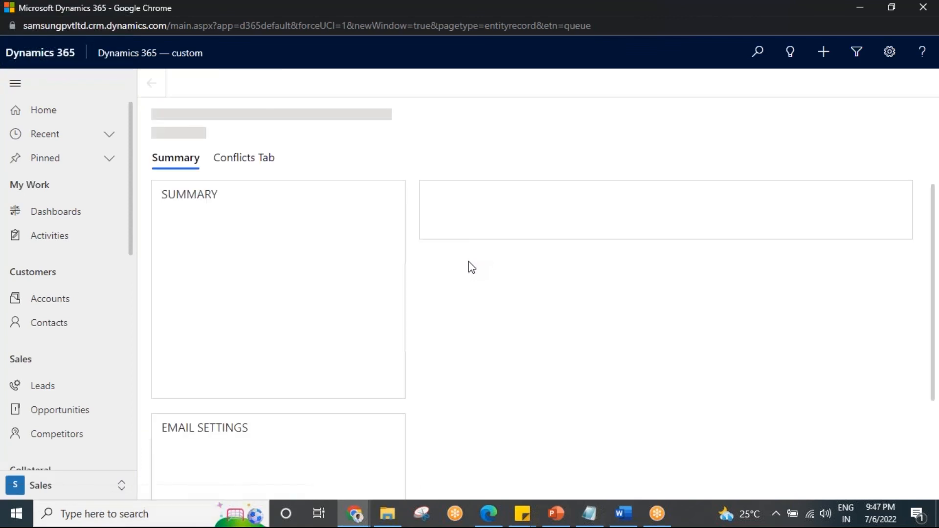
left_click(315, 230)
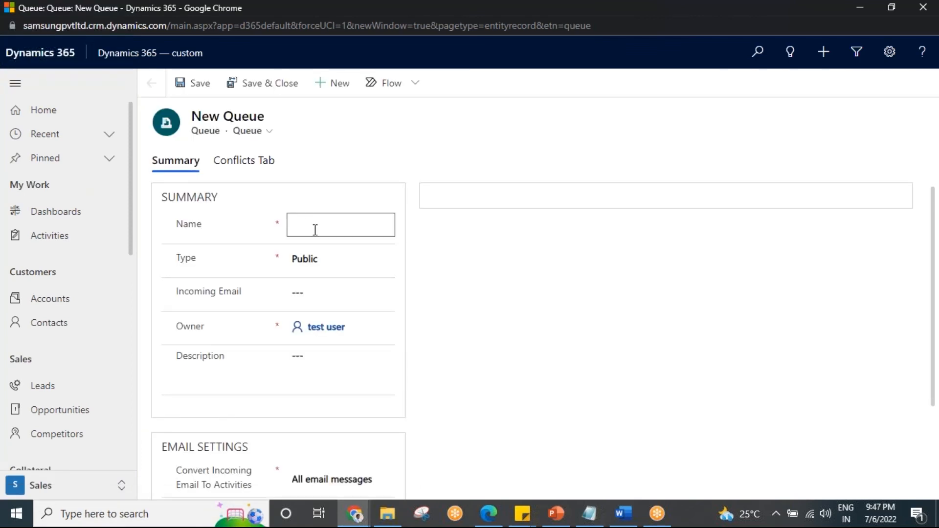
type("Ac technicians Queu")
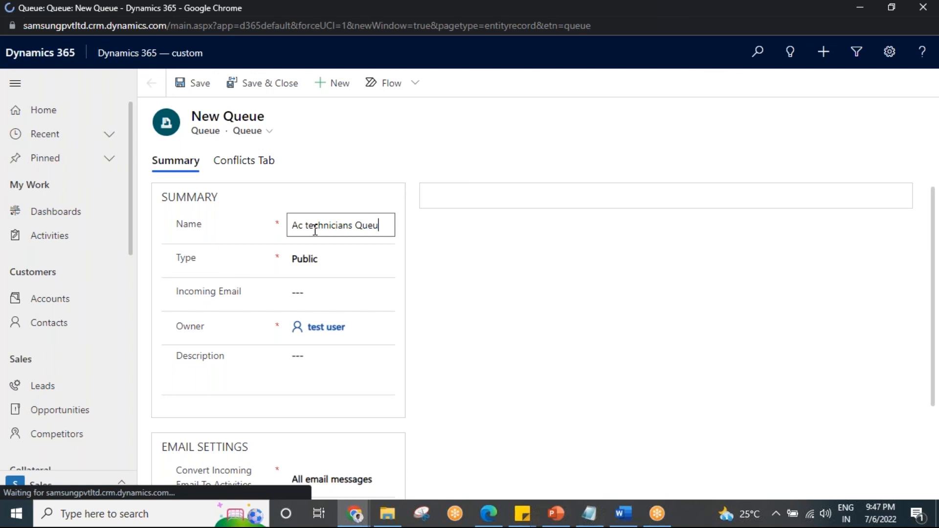
left_click(362, 285)
left_click(346, 325)
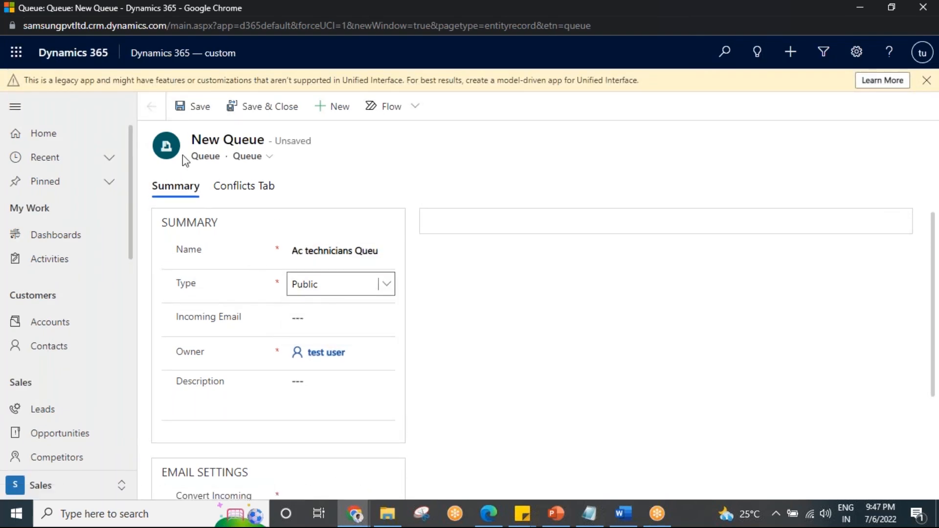
left_click(196, 105)
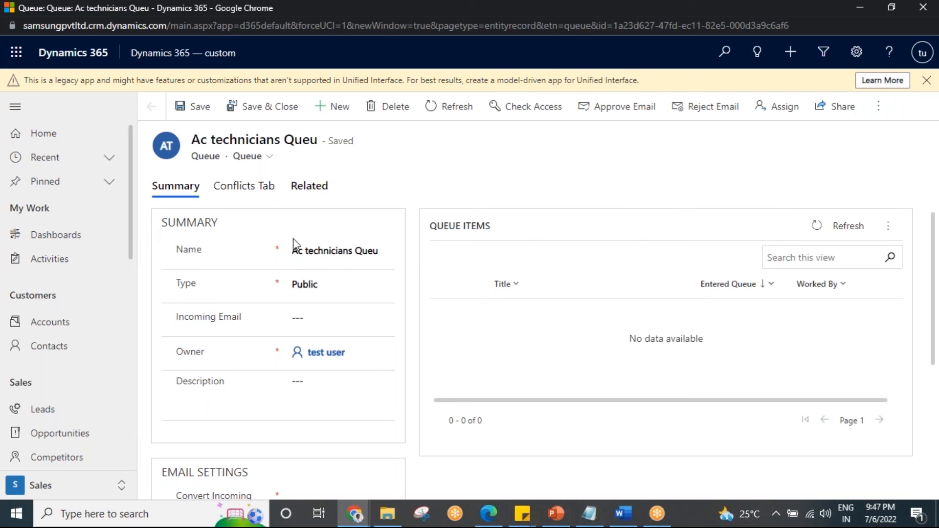
- Set the queue's type to Private, save the record, and review its Members list
left_click(323, 289)
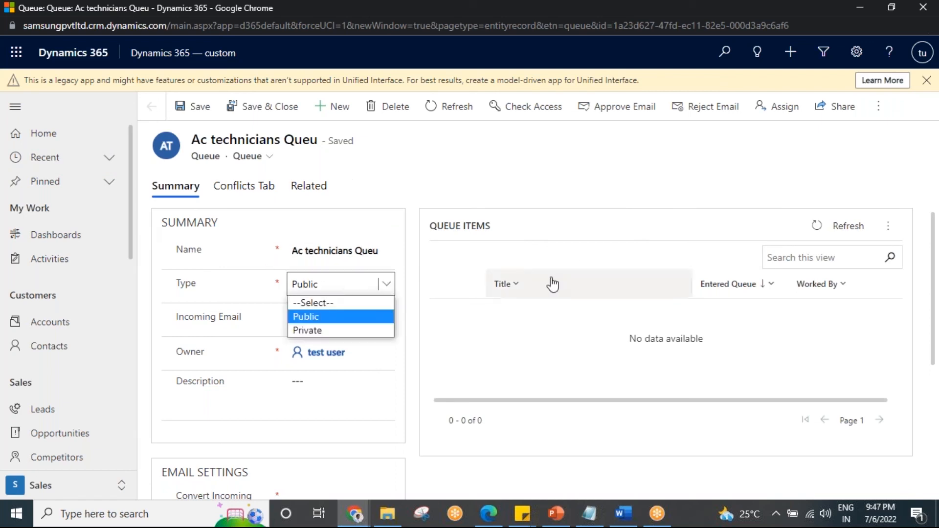
left_click(323, 321)
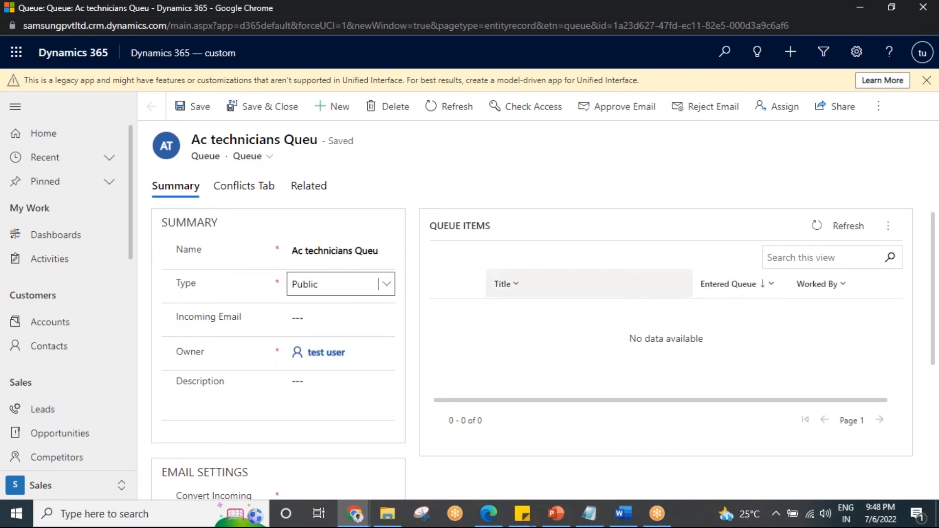
left_click(331, 291)
left_click(325, 331)
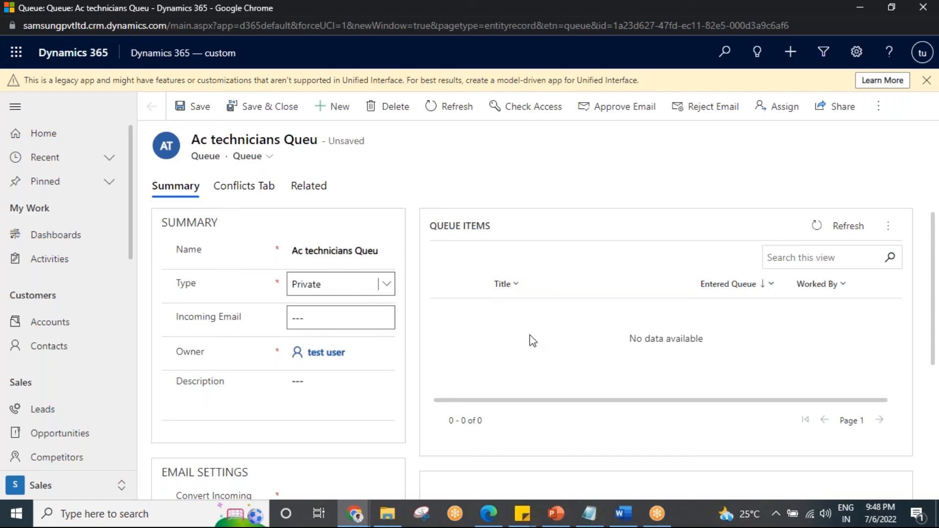
left_click(194, 109)
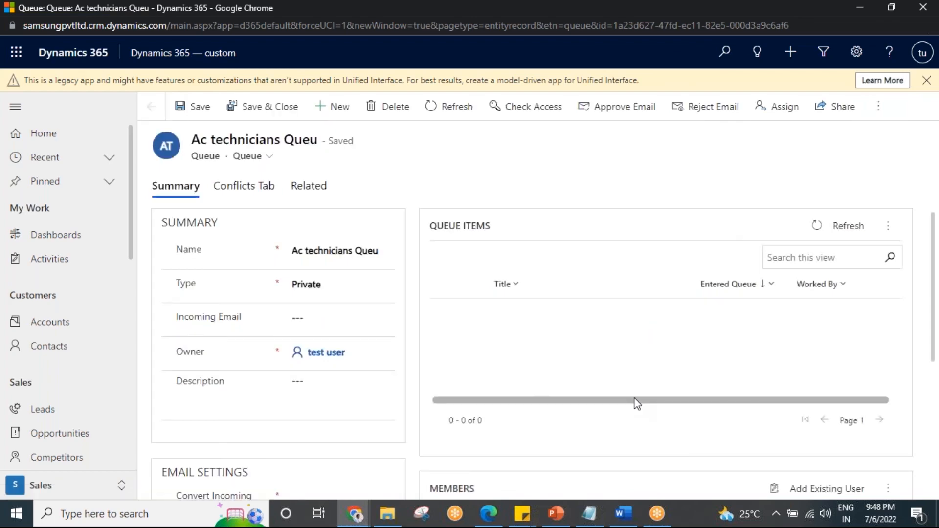
scroll(636, 397, "down", 2)
scroll(637, 395, "down", 3)
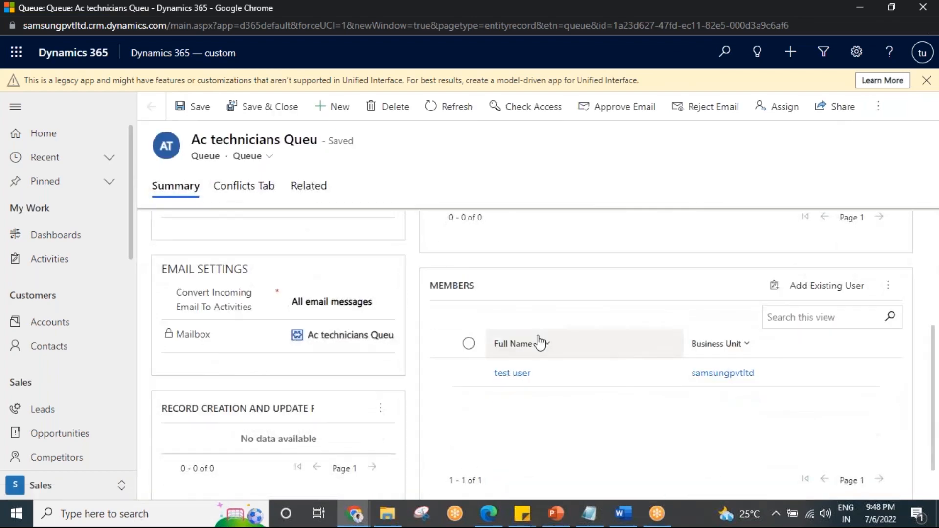
scroll(576, 339, "up", 3)
scroll(577, 346, "down", 3)
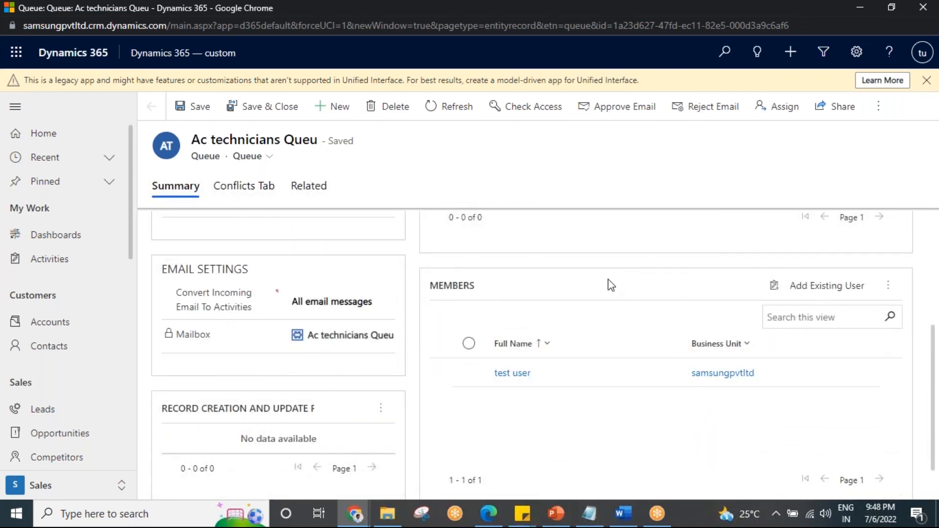
scroll(602, 361, "up", 5)
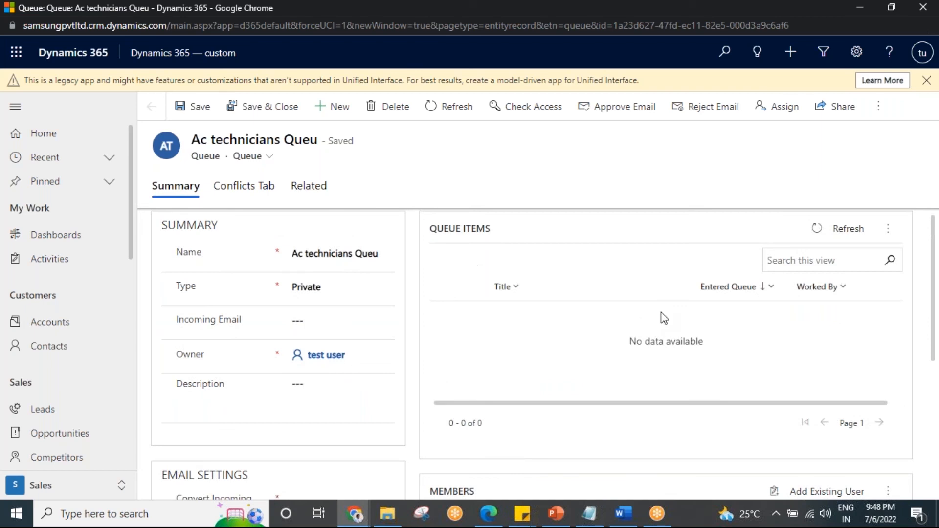
- Switch the queue's type to Public and check the form's sections for a Members list
left_click(326, 286)
left_click(313, 319)
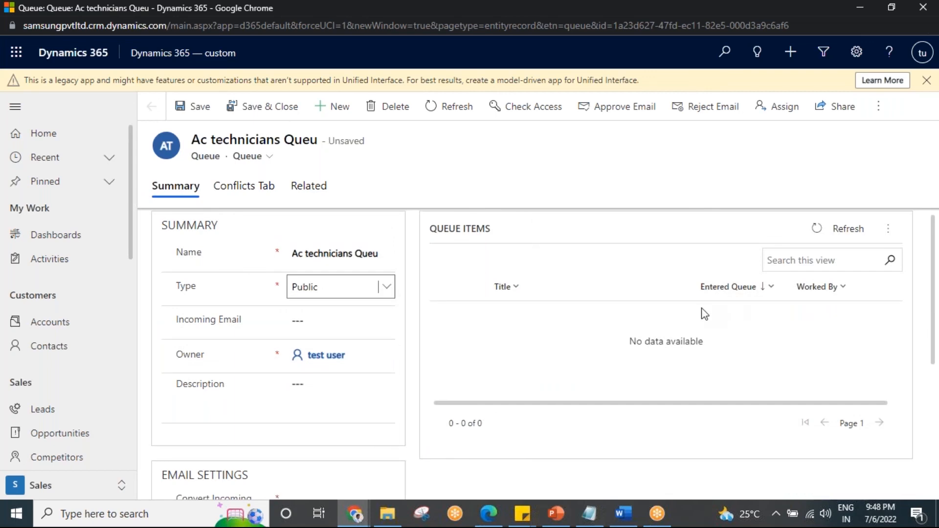
scroll(669, 300, "down", 3)
scroll(669, 301, "up", 3)
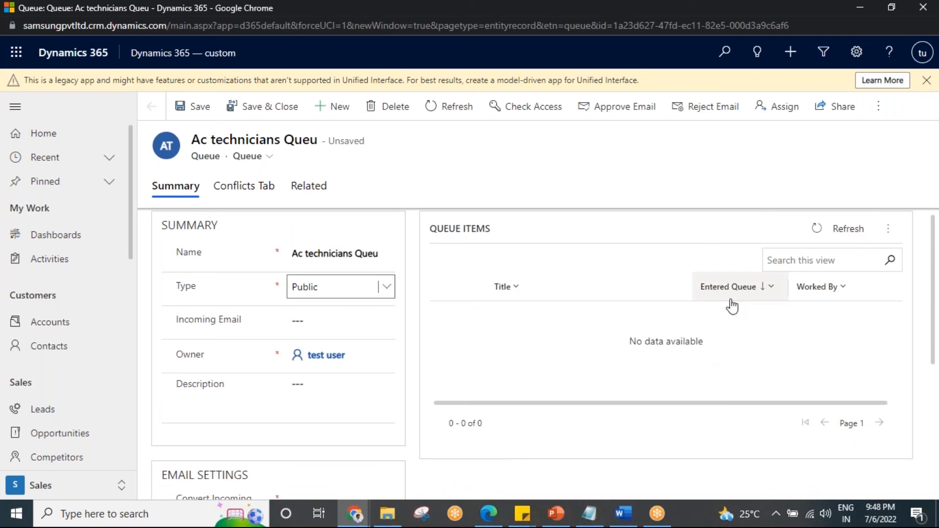
- Set the queue's type back to Private, save it, and look over the form again
left_click(358, 289)
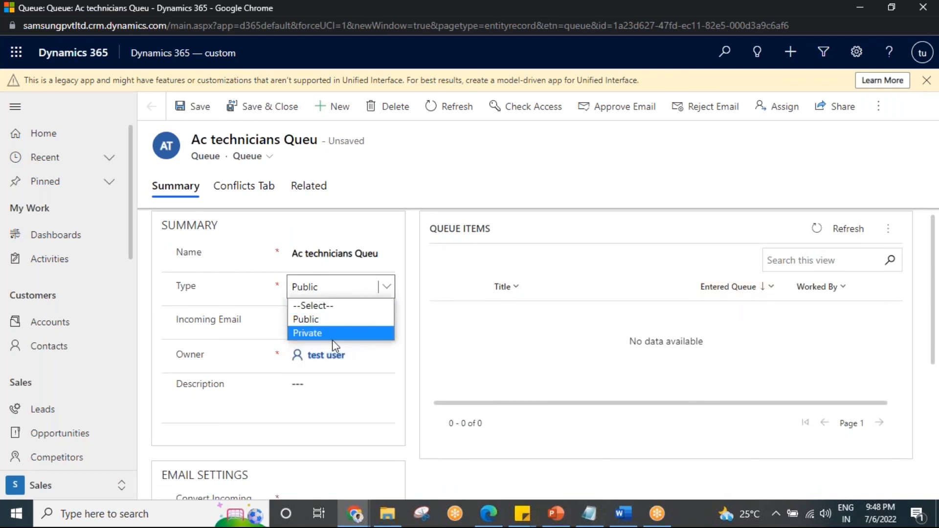
left_click(352, 334)
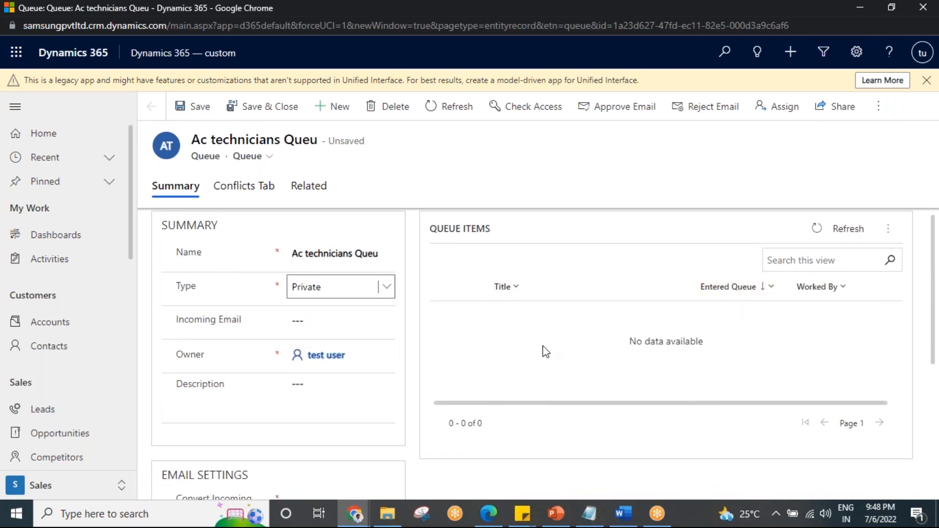
key("ctrl+s")
scroll(472, 368, "down", 4)
scroll(388, 327, "up", 5)
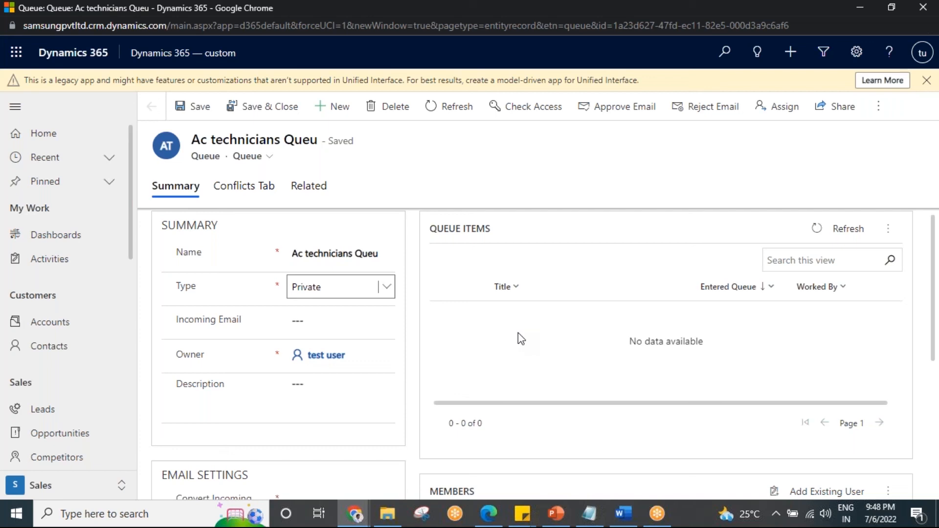
- Set the queue's type to Public and save the record
left_click(352, 293)
left_click(323, 320)
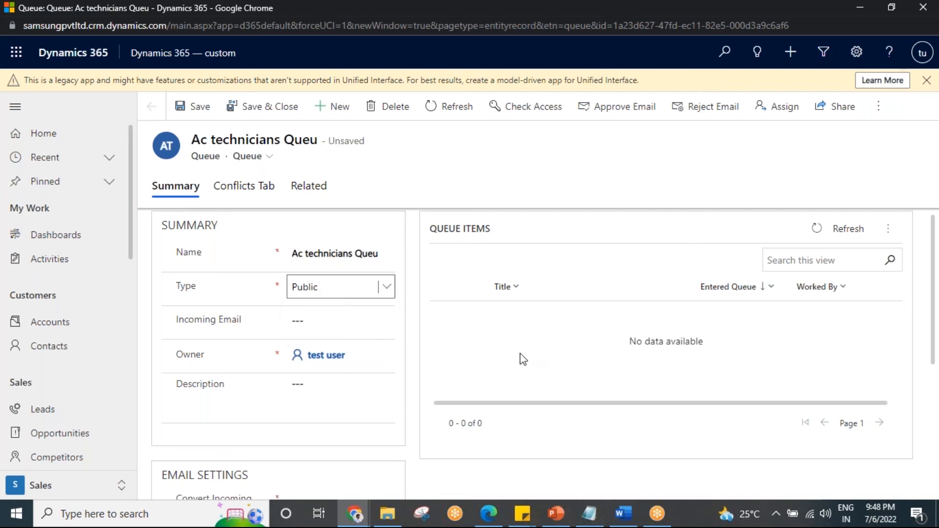
left_click(194, 105)
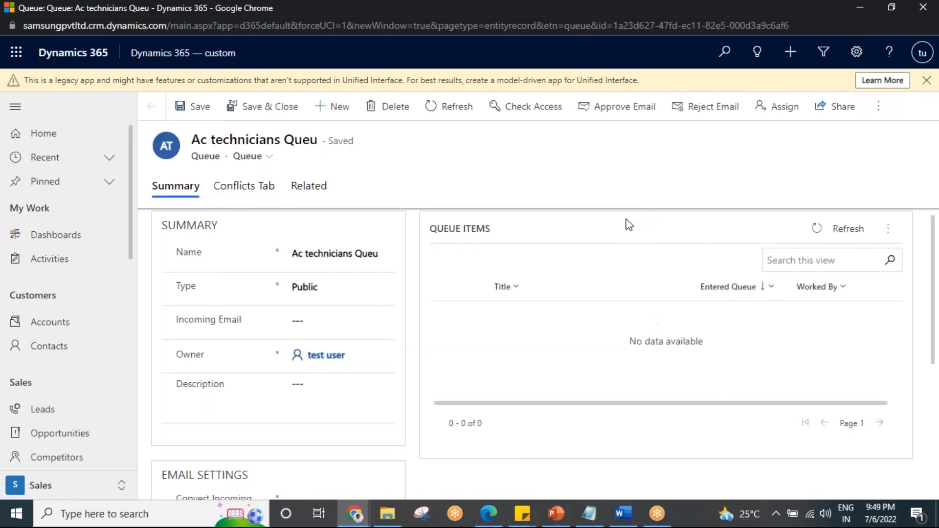
- Return to the main Dynamics 365 window and open the Ac Repair case from My Active Cases
left_click(354, 513)
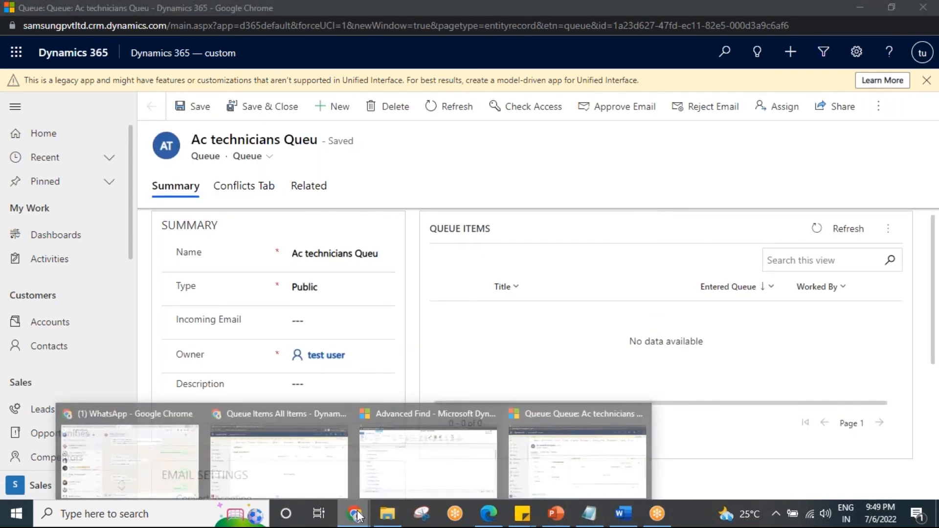
left_click(286, 467)
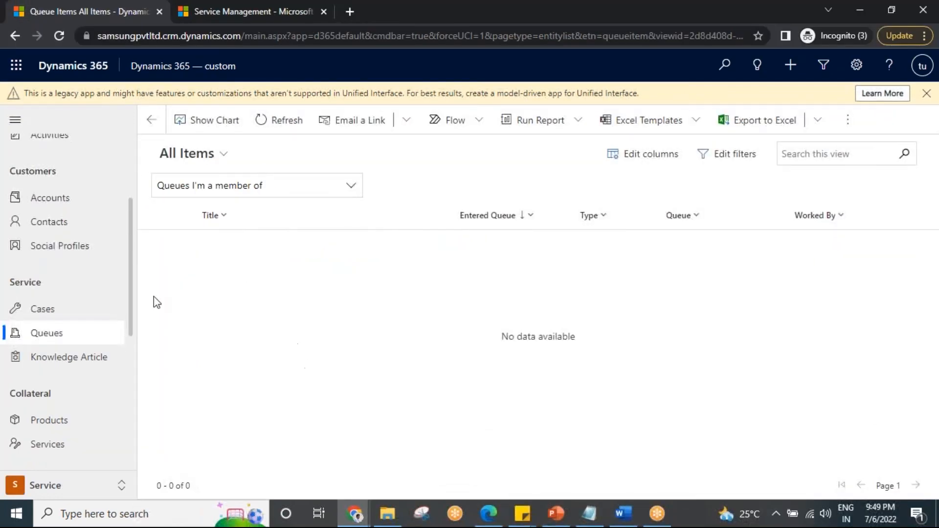
left_click(40, 309)
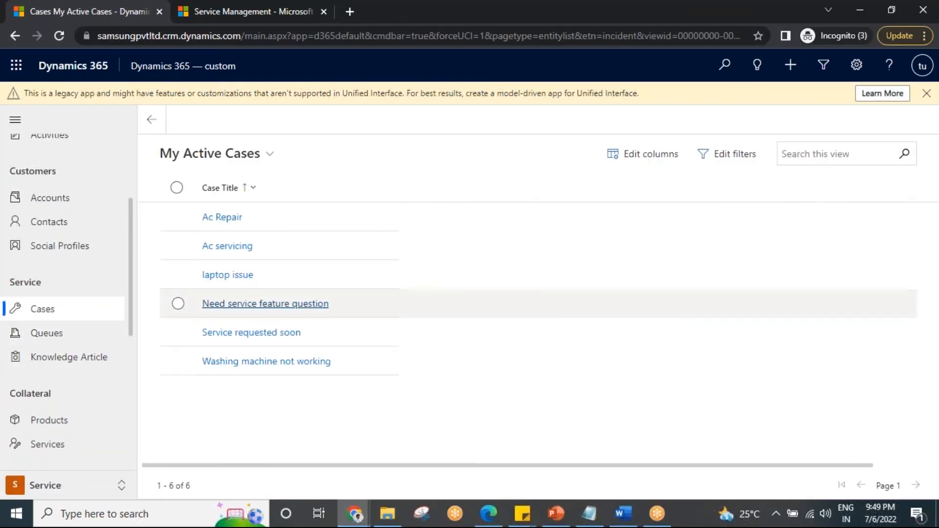
left_click(177, 217)
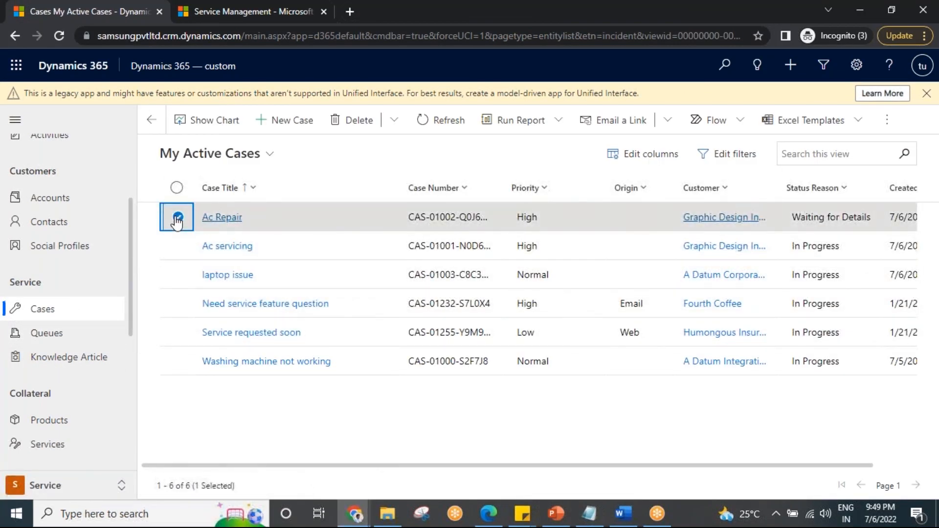
left_click(283, 217)
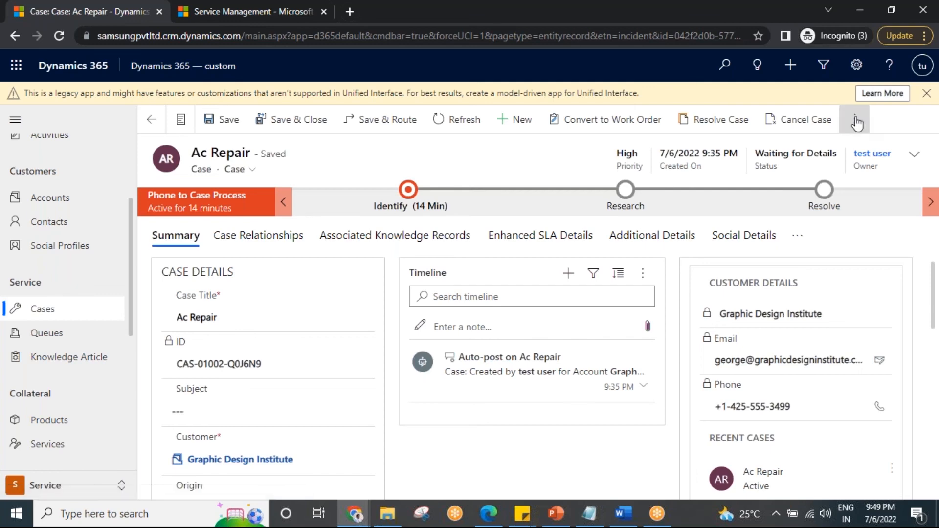
- Add the Ac Repair case to the Ac technicians Queu queue
left_click(855, 119)
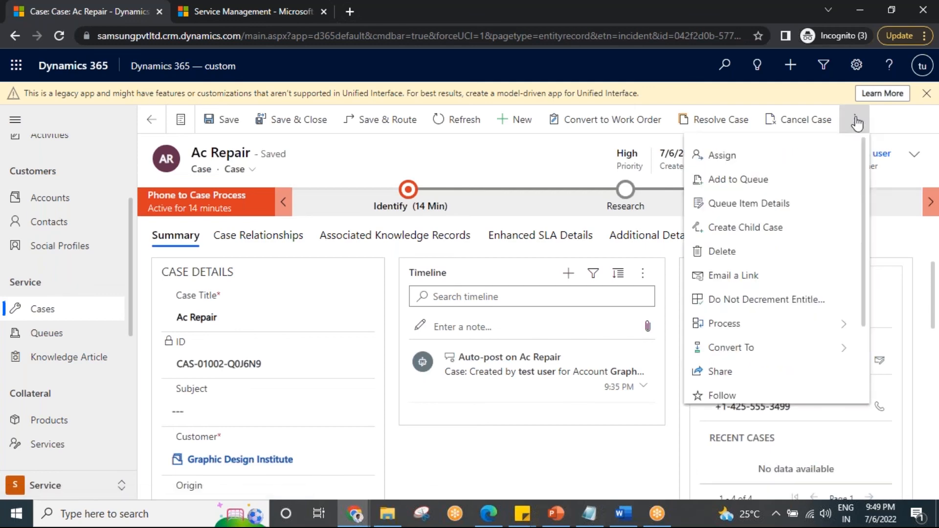
left_click(764, 182)
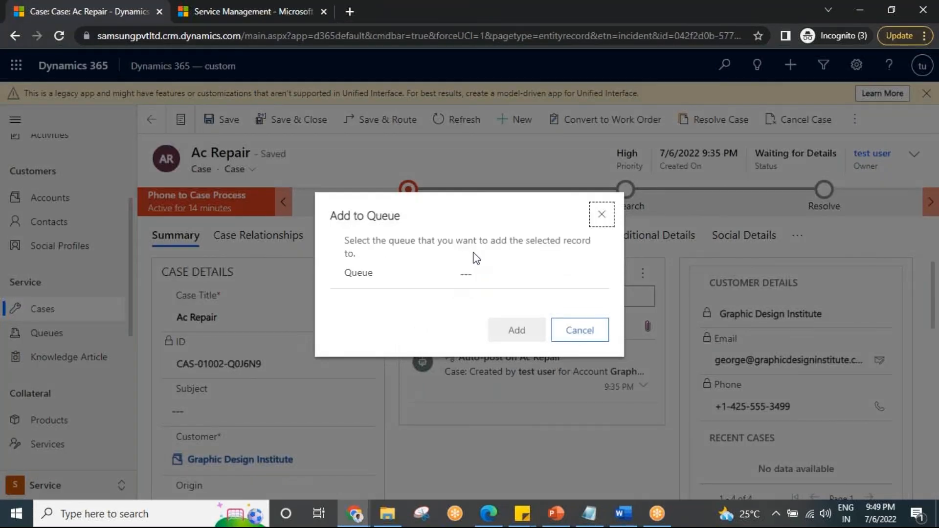
left_click(589, 276)
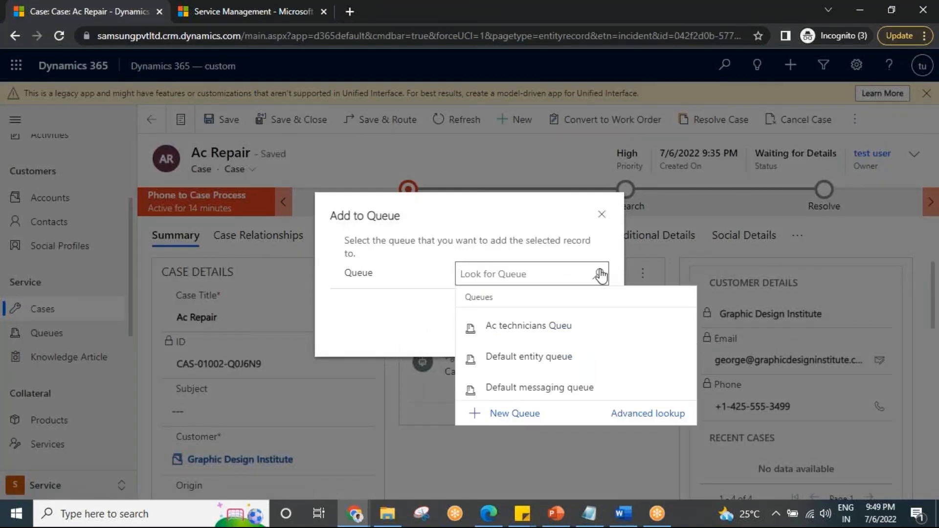
left_click(544, 326)
left_click(511, 330)
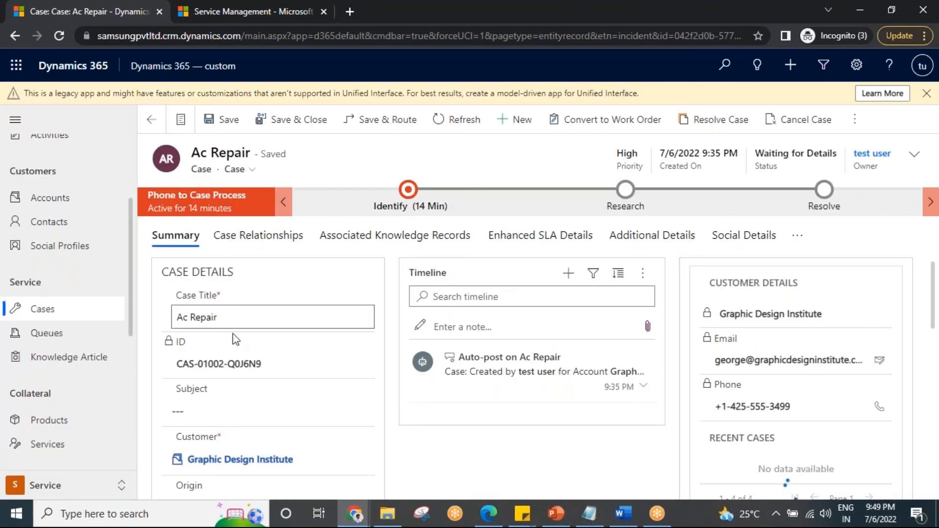
- Switch back to the Ac technicians Queu record and reload its Queue Items list to check for the added case
left_click(355, 513)
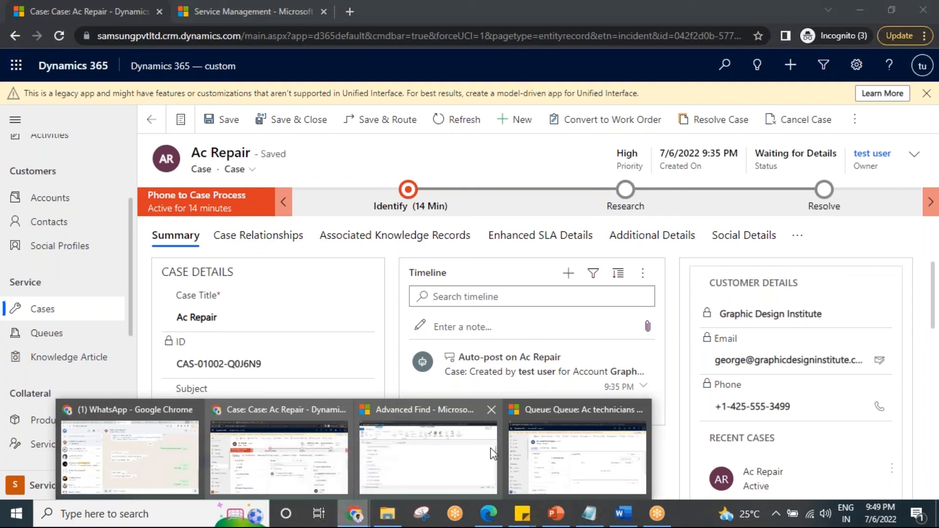
left_click(575, 455)
left_click(891, 264)
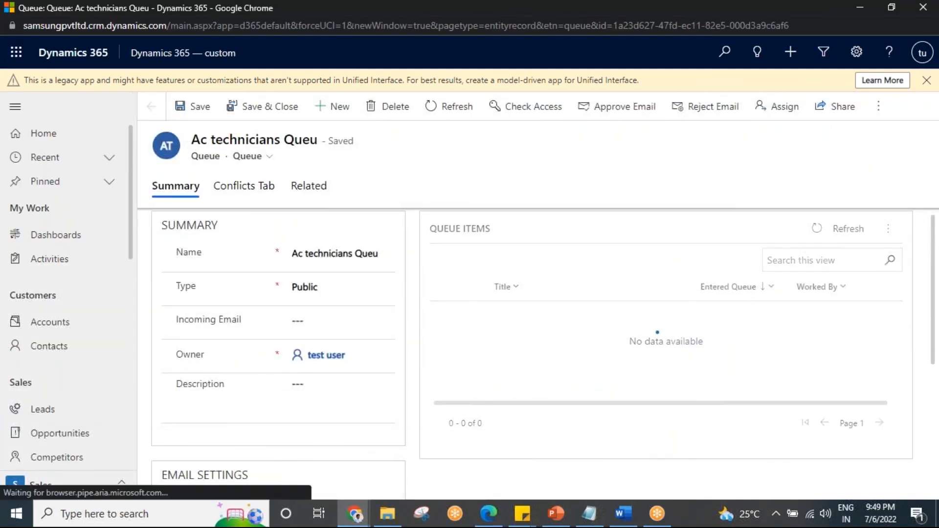